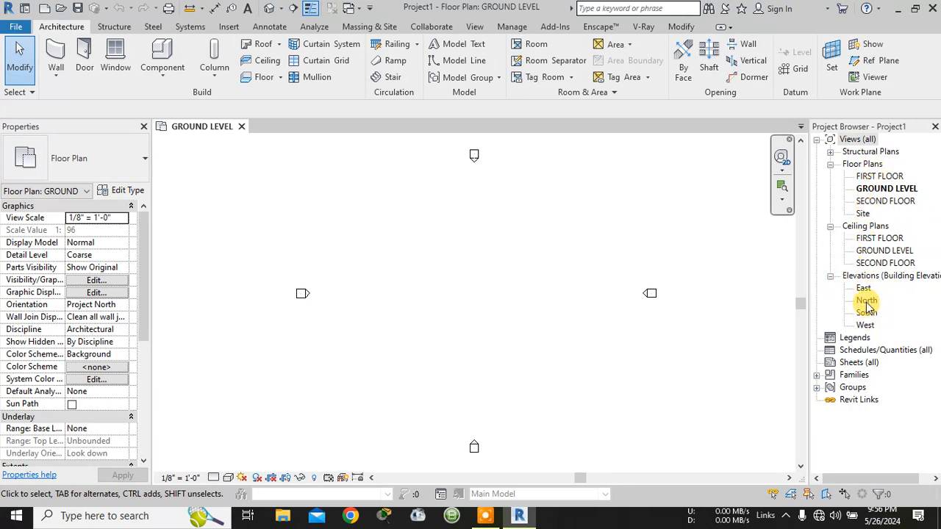
- Check the building levels in the North elevation and return to the GROUND LEVEL floor plan
{"action": "double_click", "coordinate": [867, 301]}
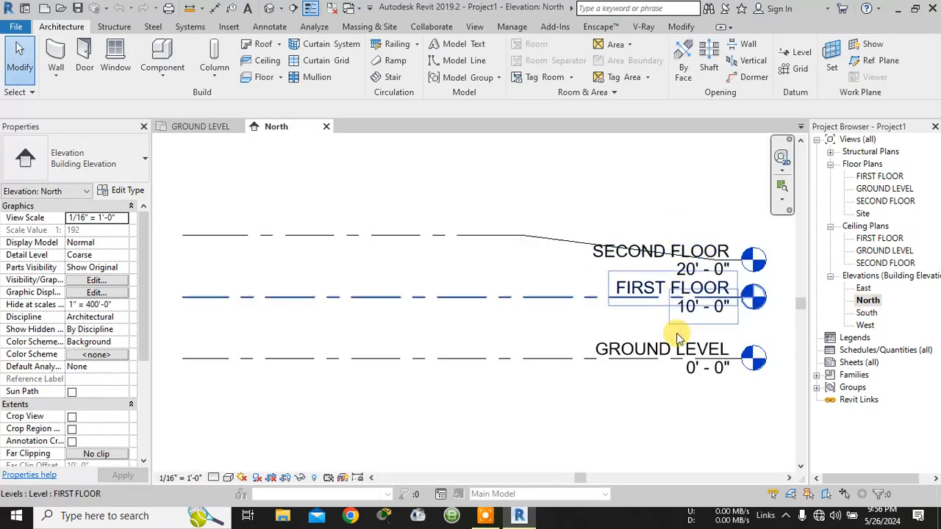
{"action": "scroll", "coordinate": [661, 291], "scroll_direction": "down", "scroll_amount": 2}
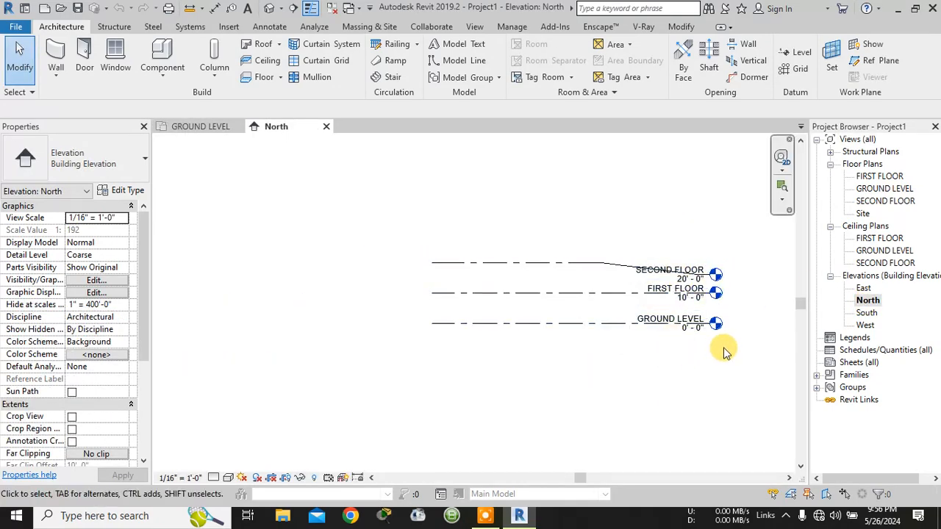
{"action": "scroll", "coordinate": [724, 346], "scroll_direction": "up", "scroll_amount": 1}
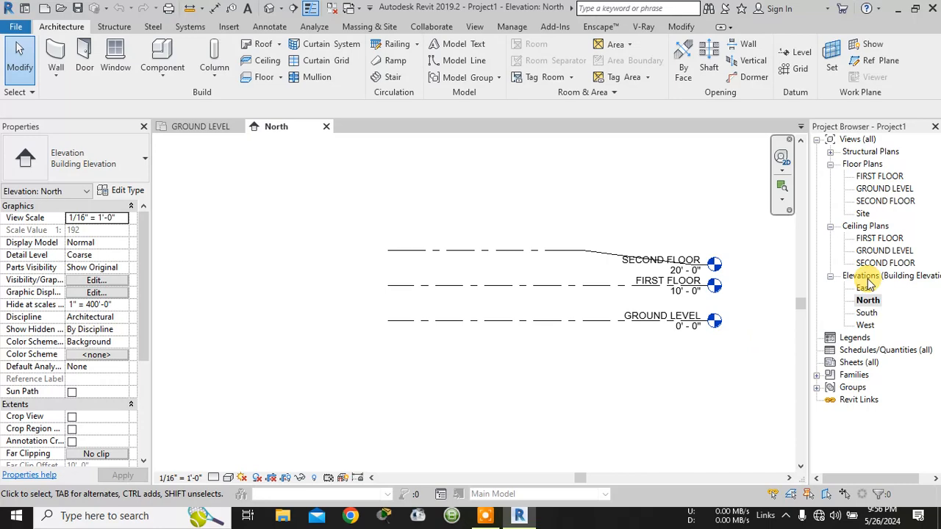
{"action": "left_click", "coordinate": [885, 189]}
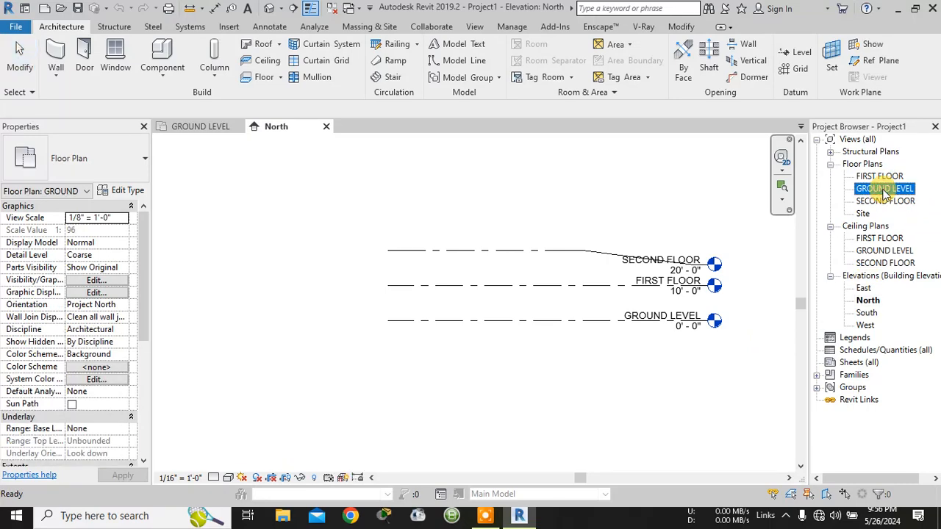
{"action": "double_click", "coordinate": [885, 190]}
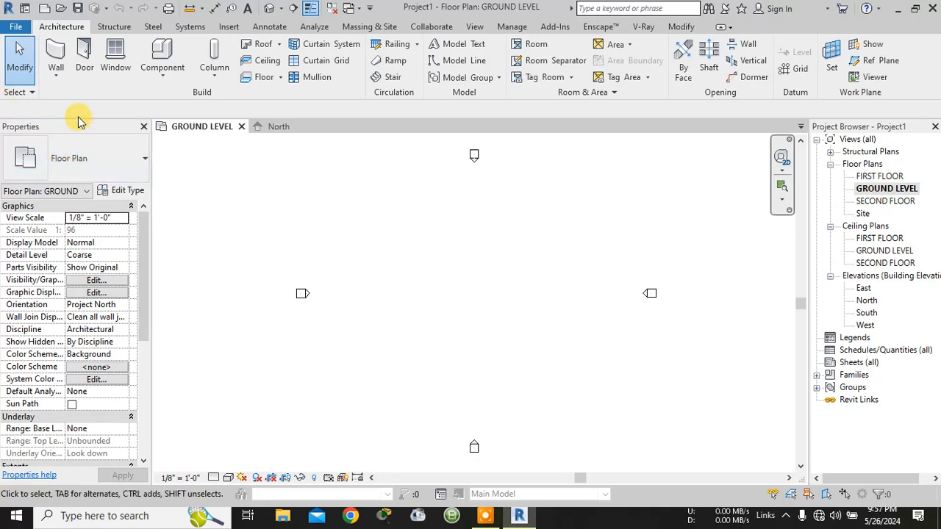
- Start a wall with the Generic - 8" type and duplicate that type as Generic - 9"
{"action": "left_click", "coordinate": [59, 62]}
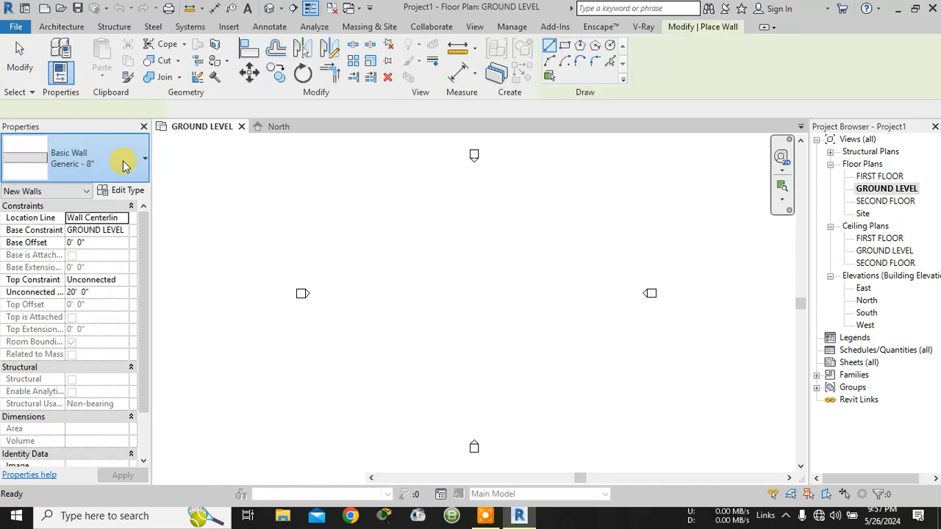
{"action": "left_click", "coordinate": [132, 166]}
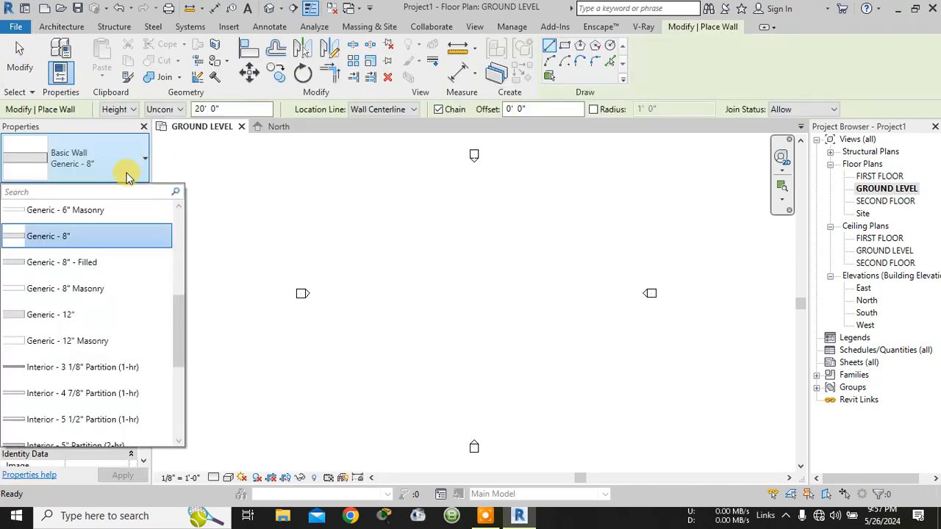
{"action": "left_click", "coordinate": [86, 244]}
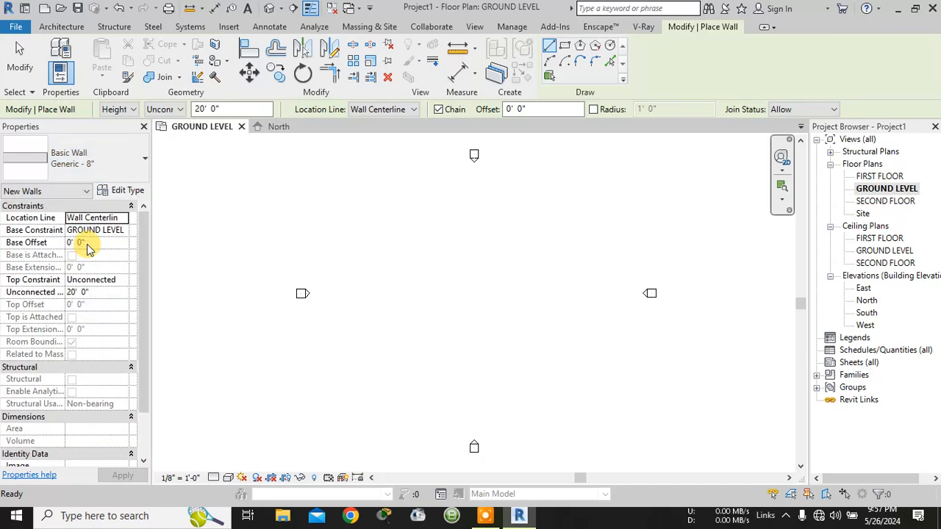
{"action": "left_click", "coordinate": [127, 192]}
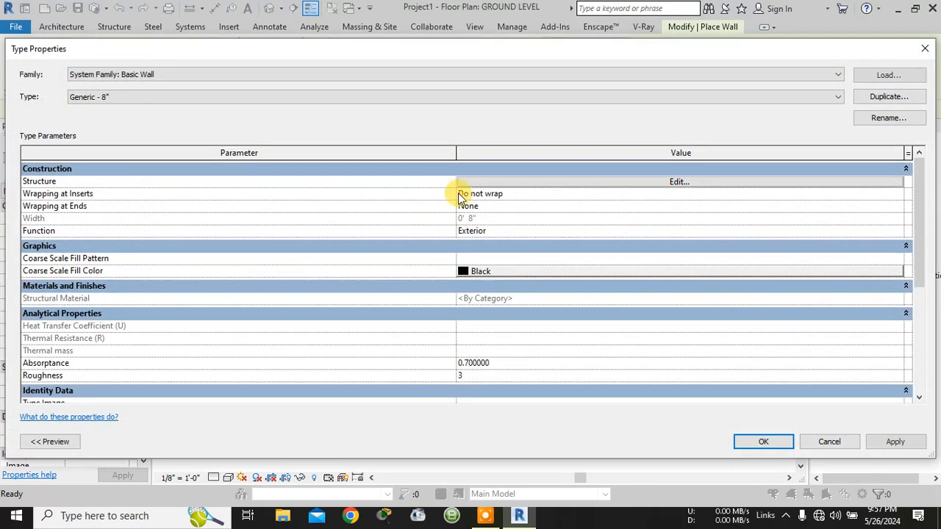
{"action": "left_click", "coordinate": [893, 99]}
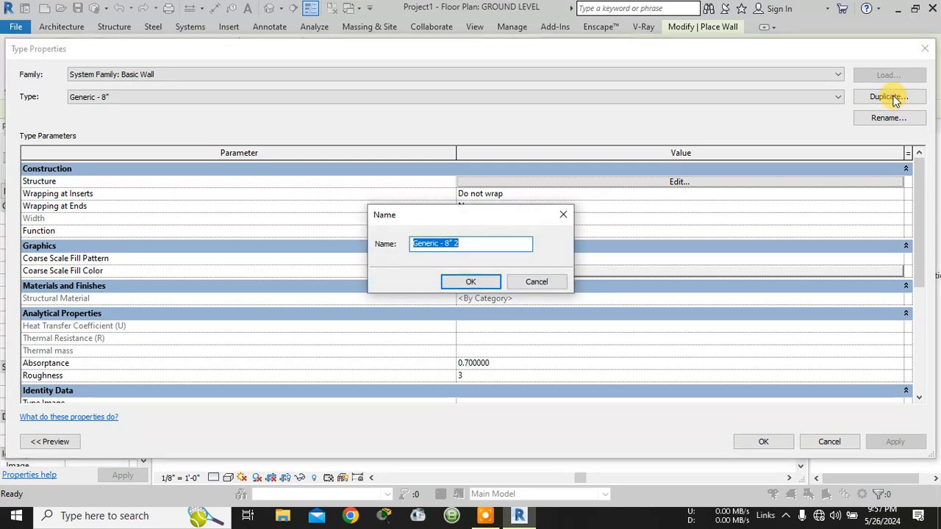
{"action": "left_click", "coordinate": [472, 245]}
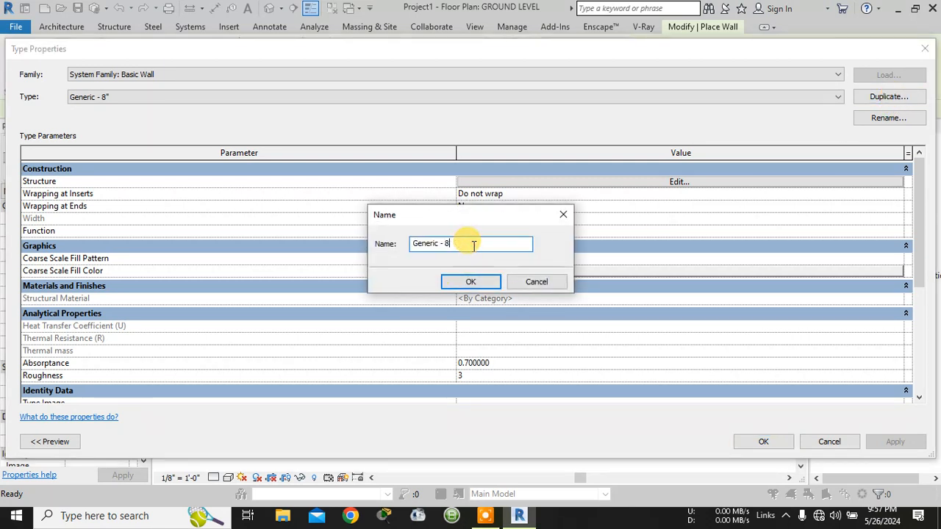
{"action": "type", "text": "9"}
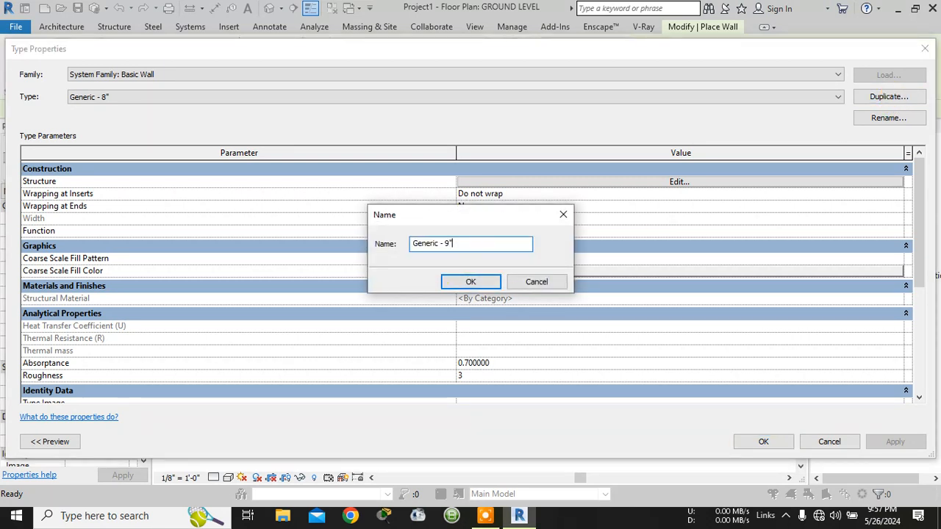
{"action": "left_click", "coordinate": [470, 281]}
- Set the structure layer thickness of the Generic - 9" wall type to 9" and accept the type properties
{"action": "left_click", "coordinate": [680, 182]}
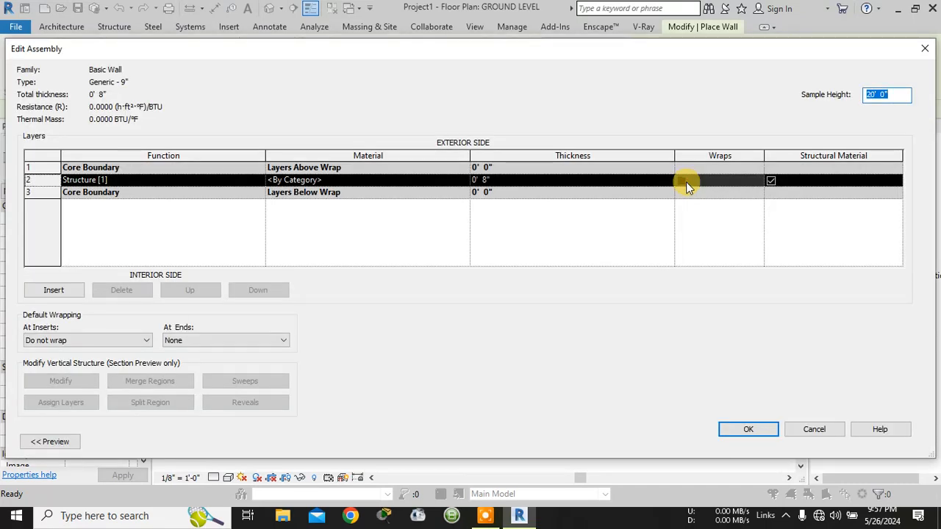
{"action": "left_click", "coordinate": [485, 180]}
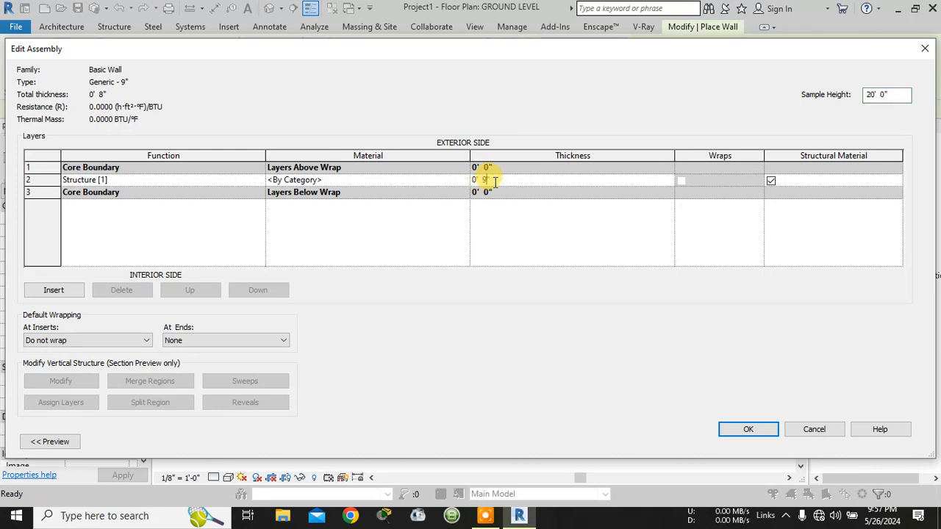
{"action": "type", "text": "9"}
{"action": "left_click", "coordinate": [760, 435]}
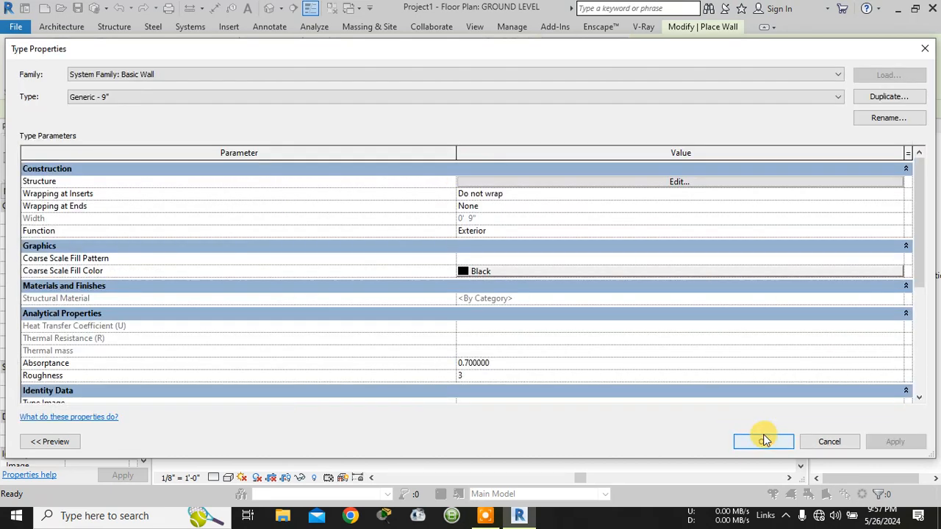
{"action": "left_click", "coordinate": [765, 441]}
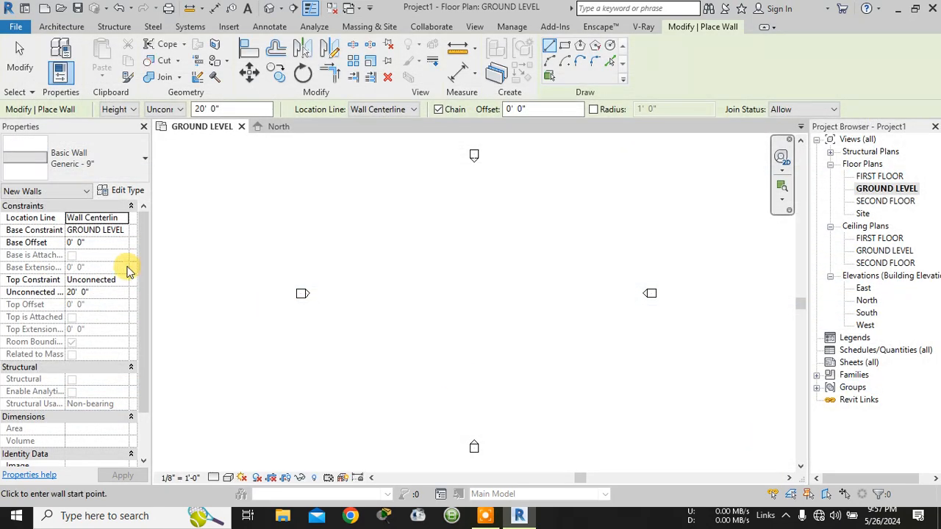
- Set the new walls' height up to FIRST FLOOR and their location line to Finish Face: Interior
{"action": "left_click", "coordinate": [365, 207]}
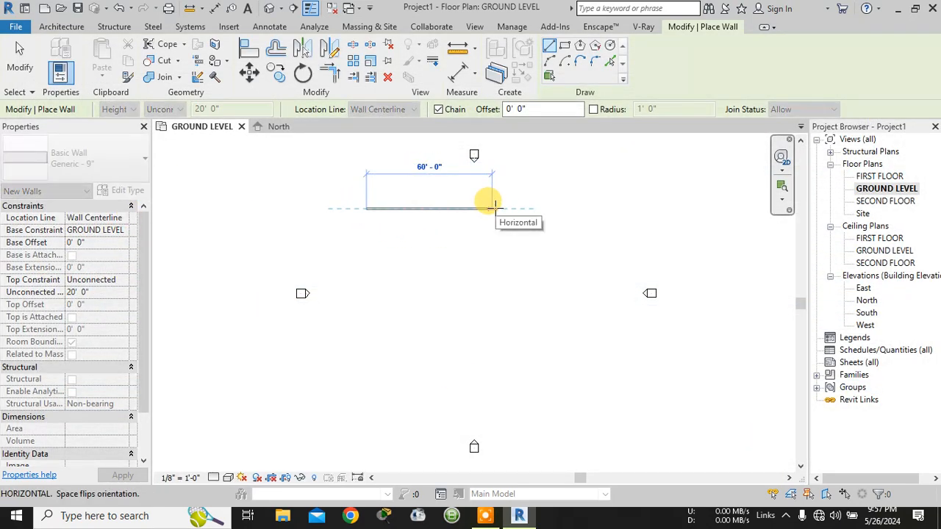
{"action": "key", "text": "Escape"}
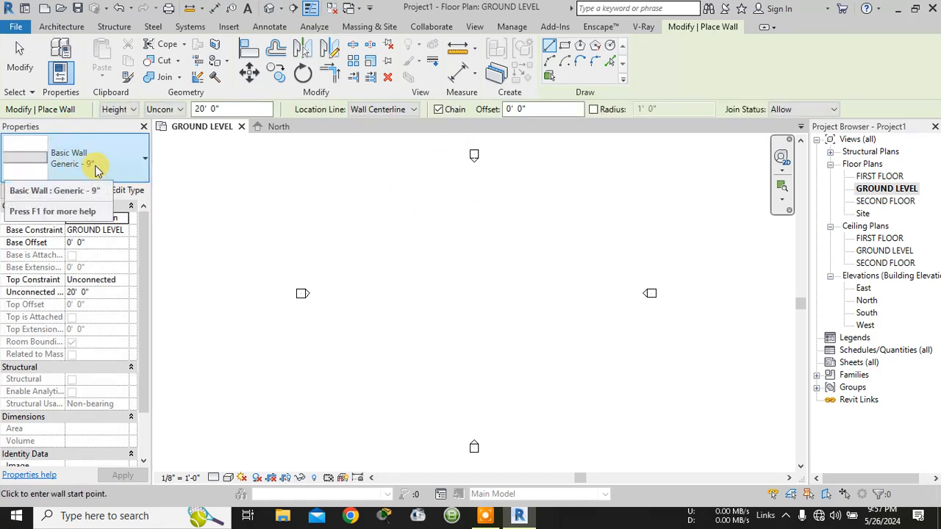
{"action": "left_click", "coordinate": [162, 108]}
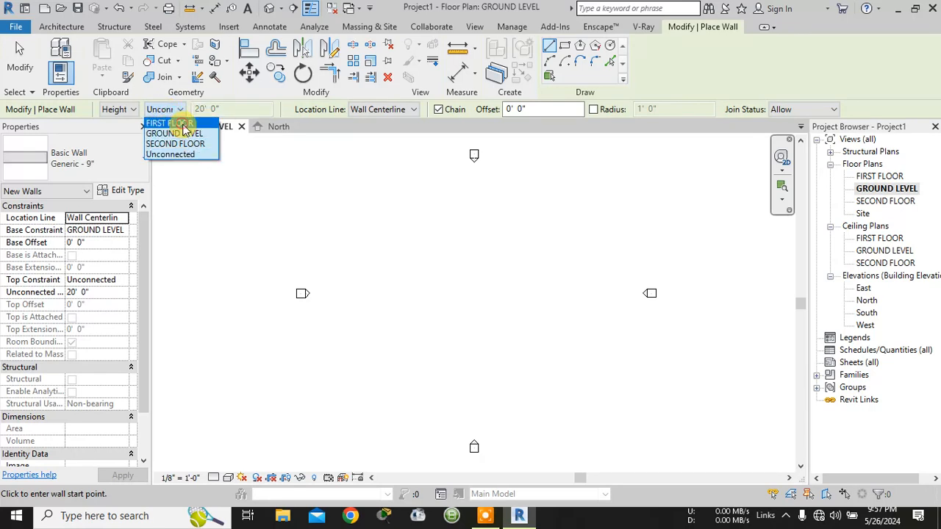
{"action": "left_click", "coordinate": [171, 124]}
{"action": "left_click", "coordinate": [385, 110]}
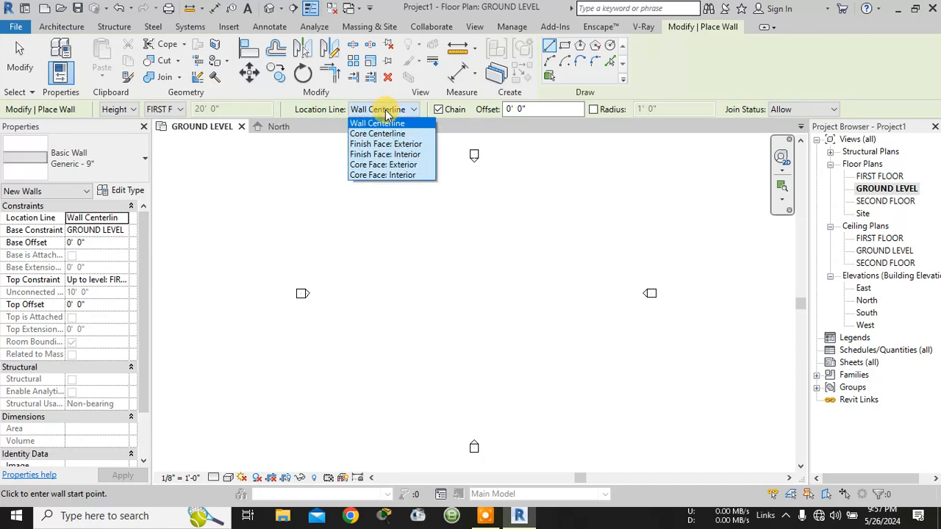
{"action": "left_click", "coordinate": [395, 155]}
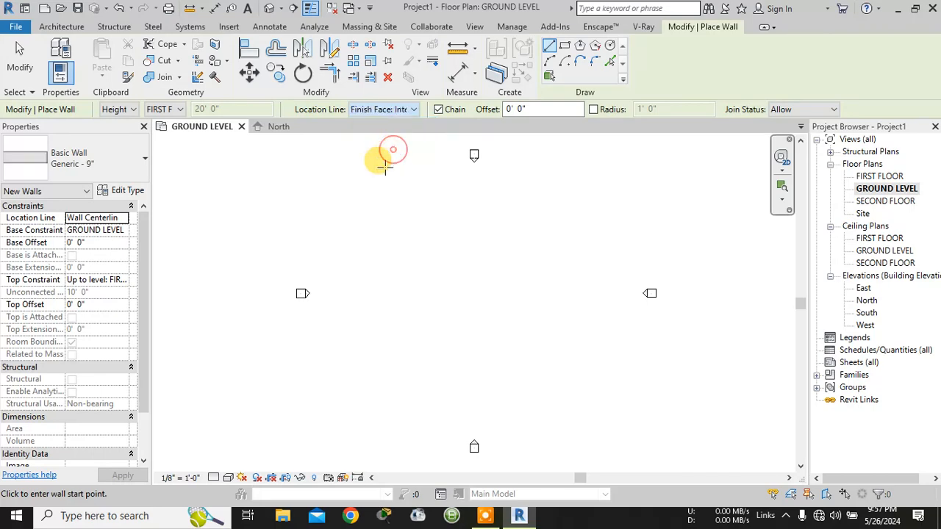
- Draw six chained 15' walls stepping down to the right, alternating horizontal and vertical, in the upper middle of the plan
{"action": "left_click", "coordinate": [379, 200]}
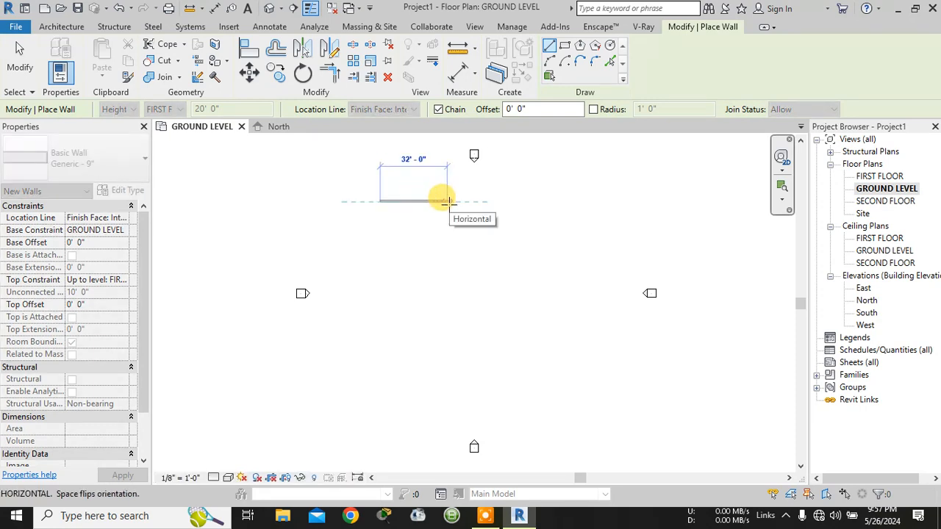
{"action": "type", "text": "15"}
{"action": "key", "text": "Return"}
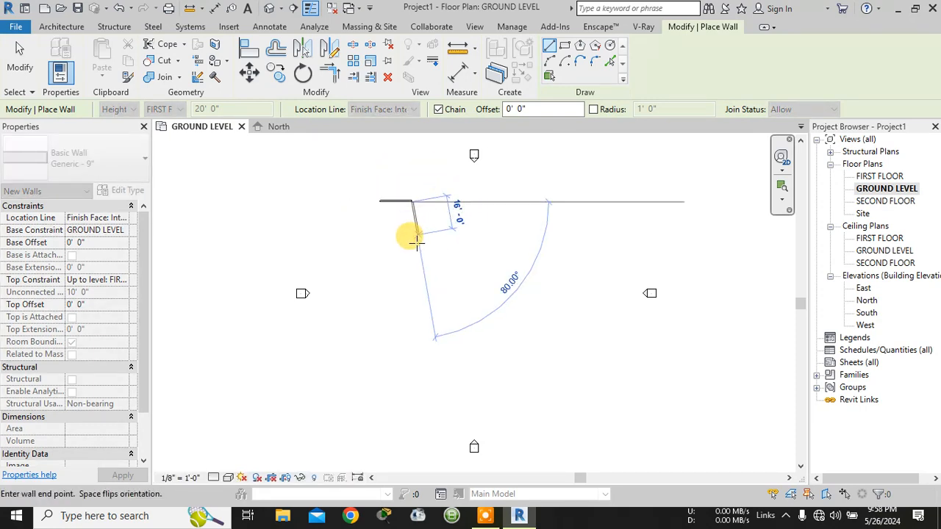
{"action": "type", "text": "15"}
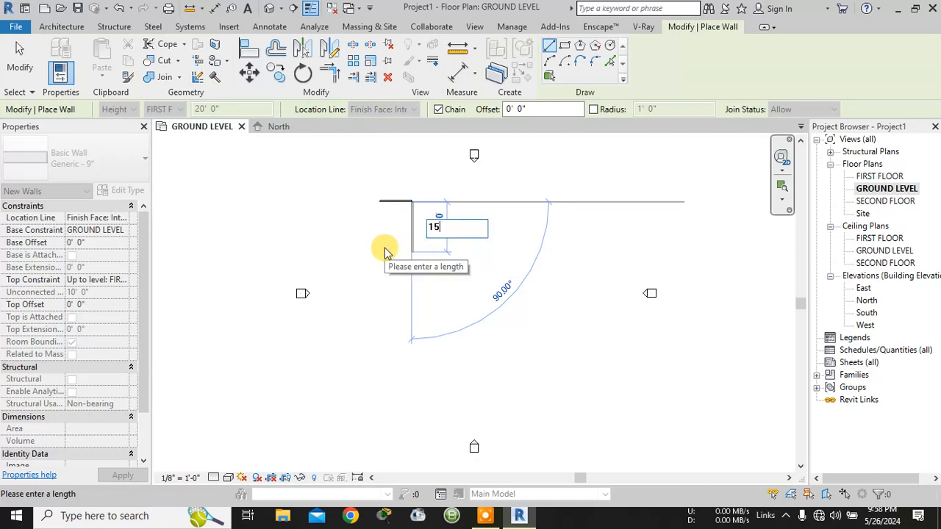
{"action": "key", "text": "Return"}
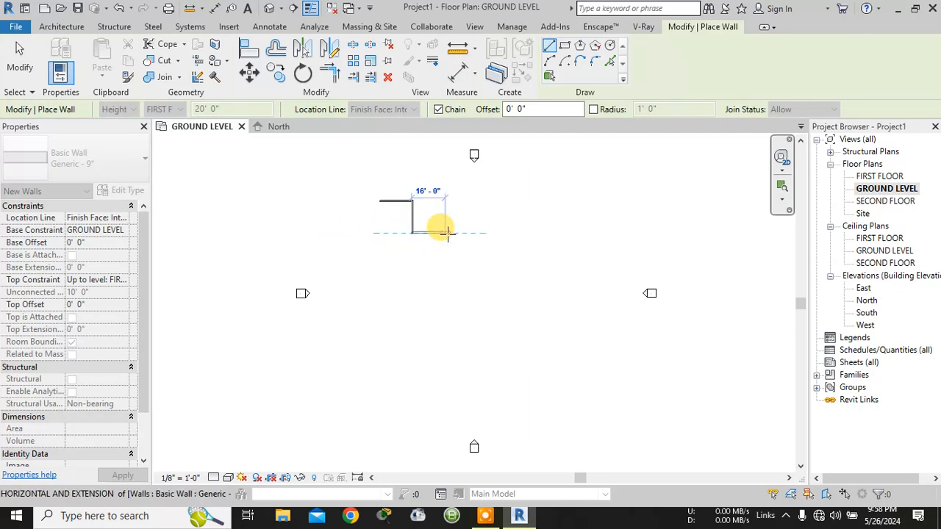
{"action": "type", "text": "15"}
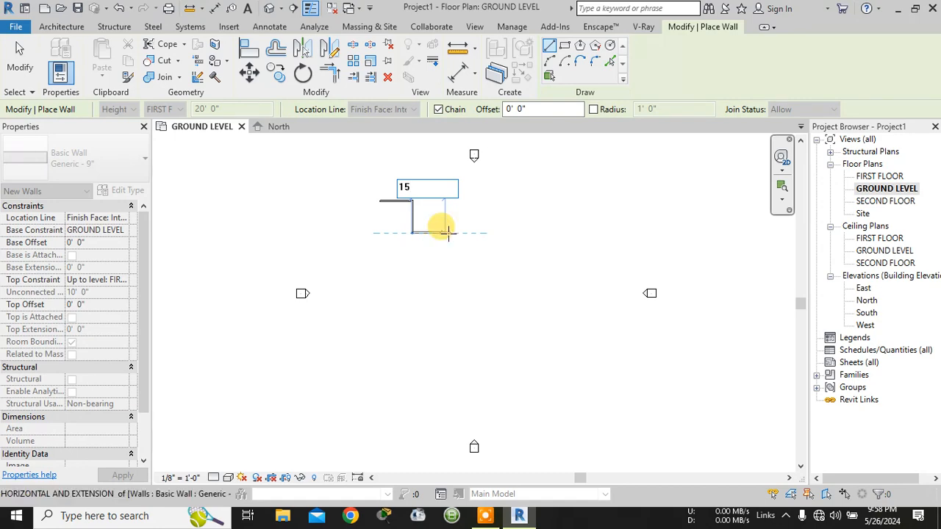
{"action": "key", "text": "Return"}
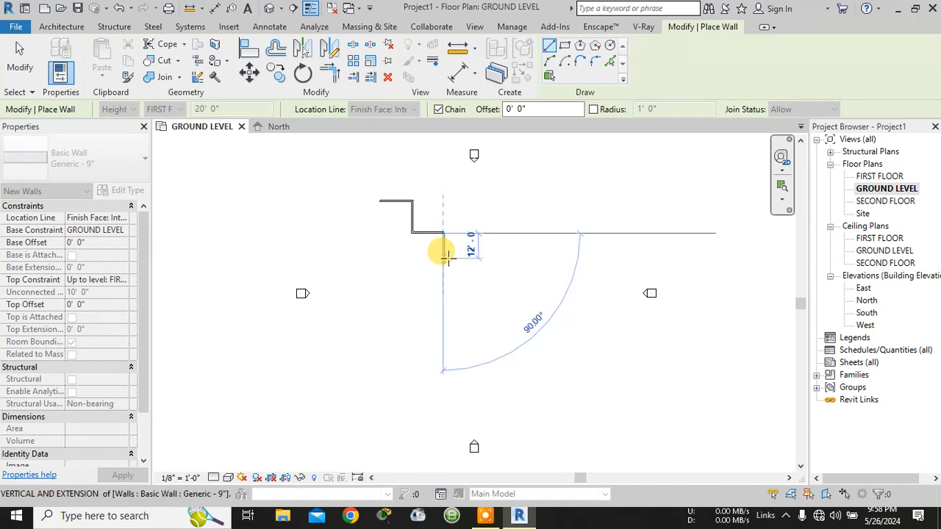
{"action": "type", "text": "15"}
{"action": "key", "text": "Return"}
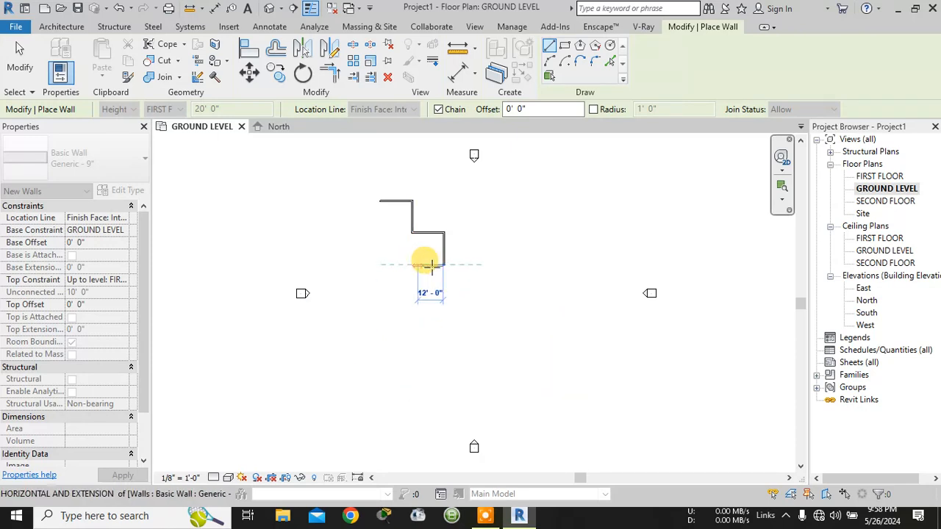
{"action": "type", "text": "15"}
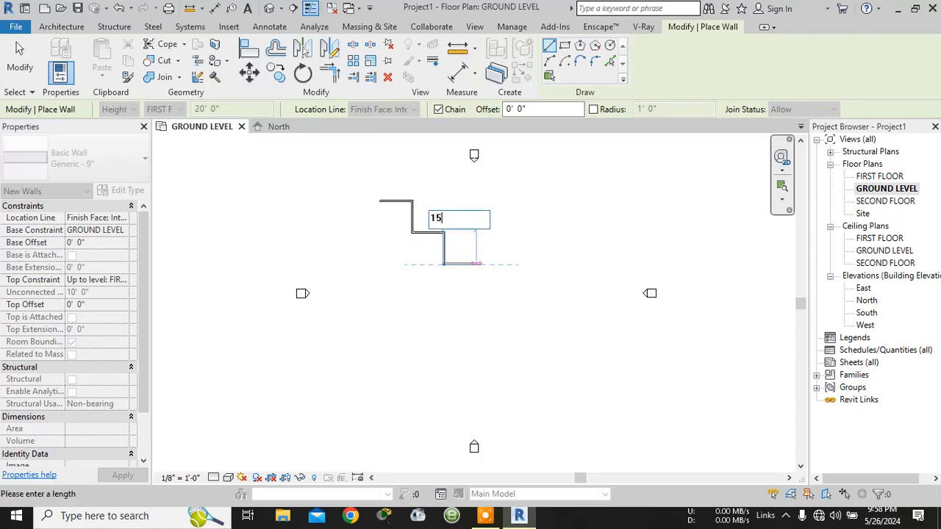
{"action": "key", "text": "Return"}
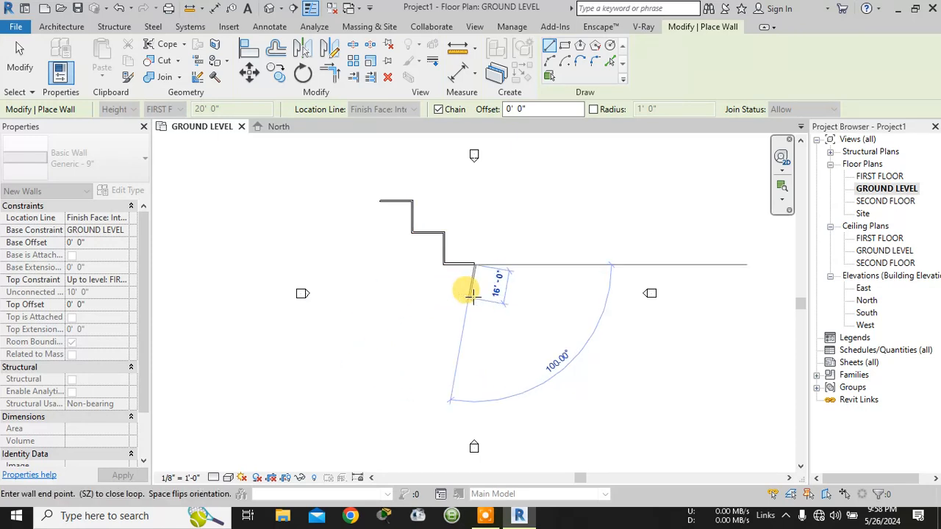
{"action": "type", "text": "15"}
{"action": "key", "text": "Return"}
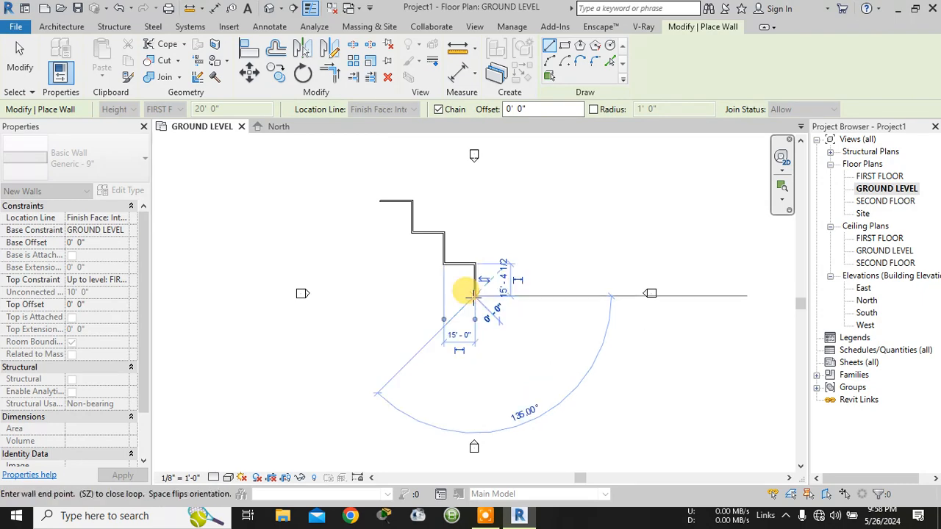
- Close the stepped outline with a 45' bottom wall and a 45' left wall back to the starting point
{"action": "left_click", "coordinate": [378, 296]}
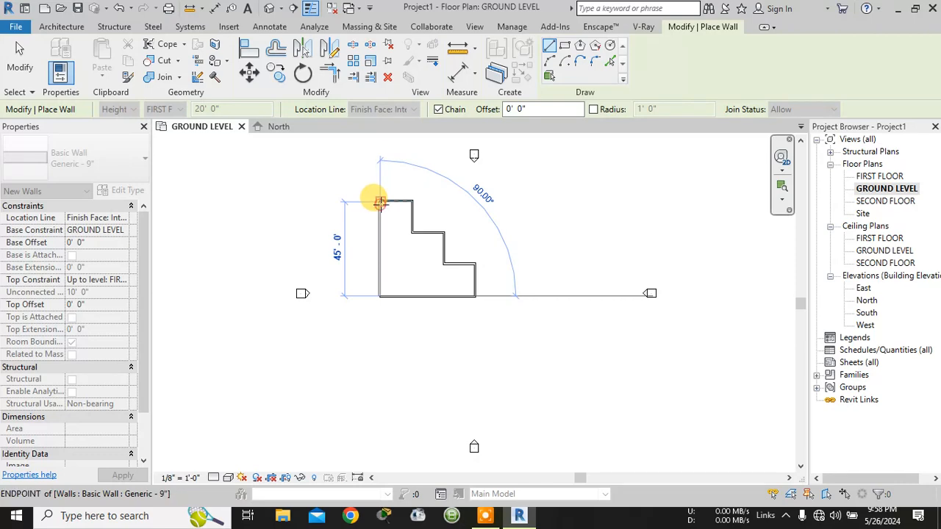
{"action": "left_click", "coordinate": [378, 201]}
{"action": "left_click", "coordinate": [379, 200]}
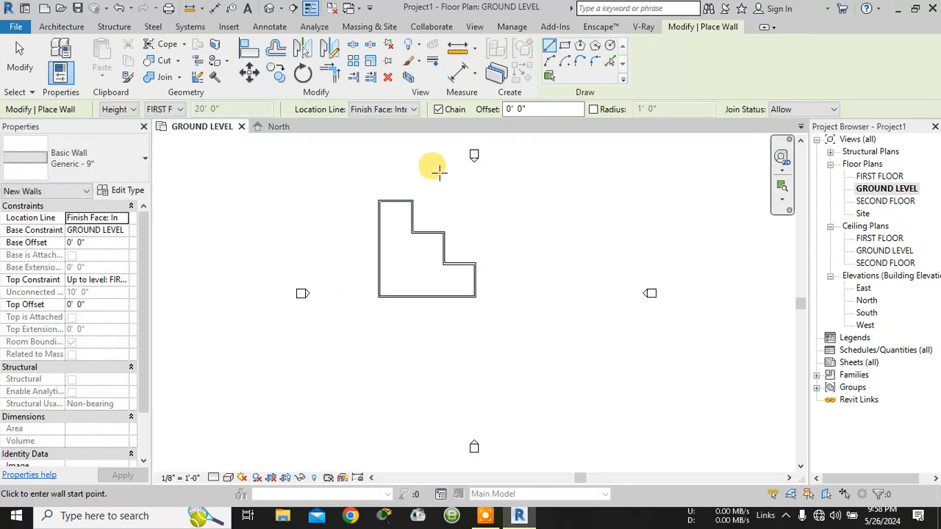
{"action": "scroll", "coordinate": [450, 214], "scroll_direction": "up", "scroll_amount": 5}
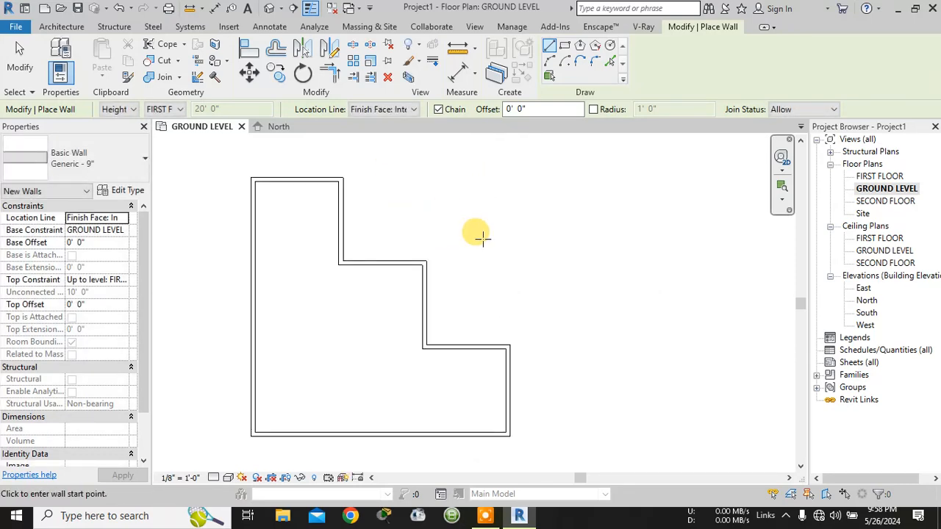
{"action": "middle_click_drag", "start_coordinate": [479, 235], "coordinate": [660, 270]}
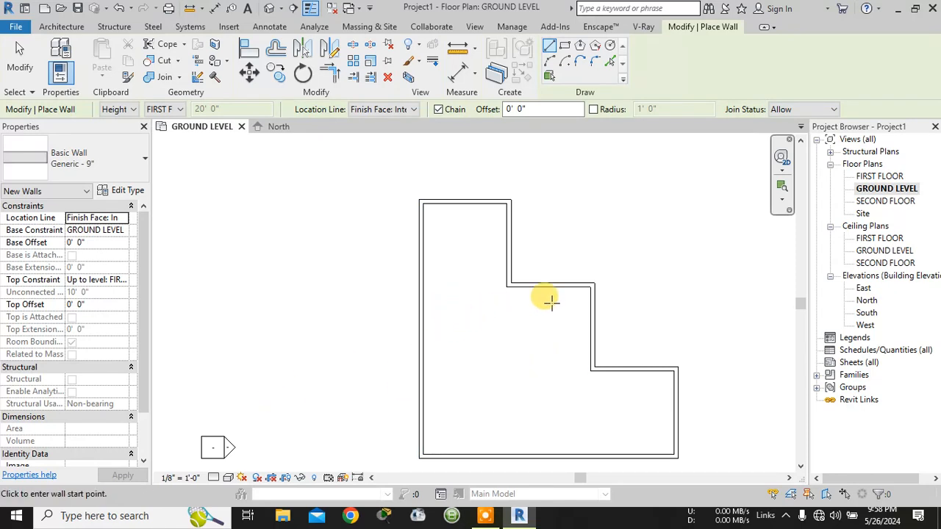
- Draw a horizontal interior wall from the left wall's midpoint to the middle vertical wall and leave the wall tool
{"action": "left_click", "coordinate": [423, 327]}
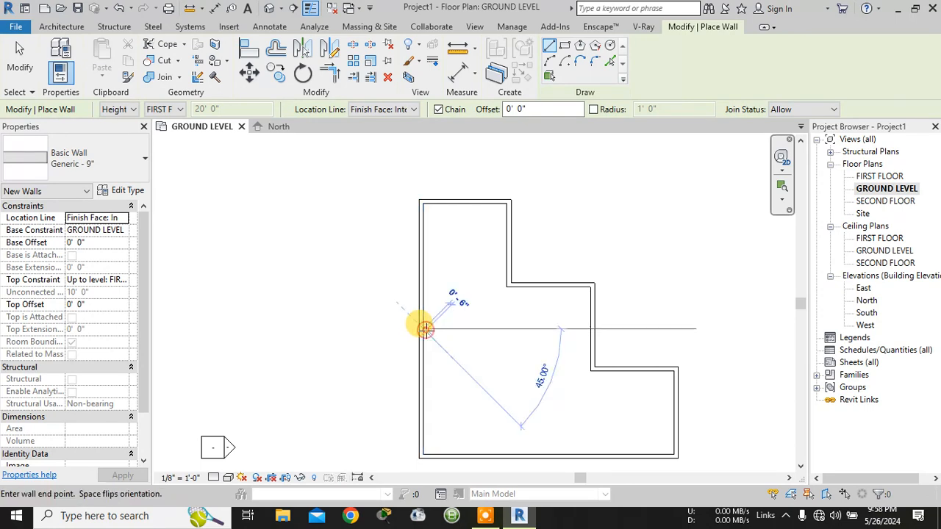
{"action": "left_click", "coordinate": [587, 325]}
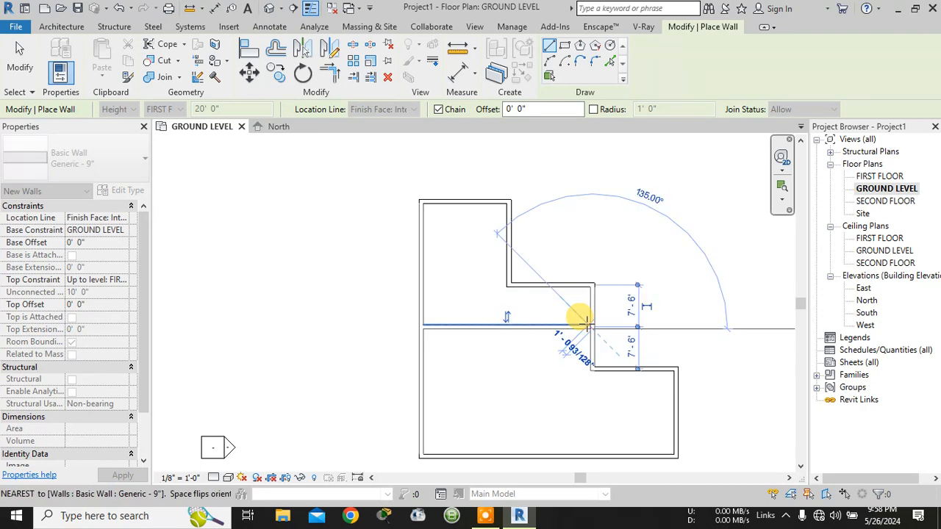
{"action": "key", "text": "Escape"}
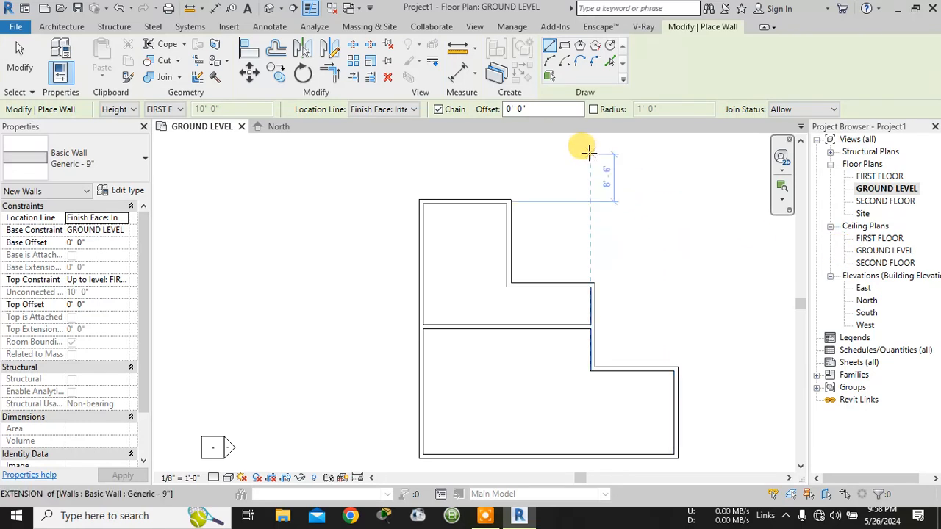
{"action": "left_click", "coordinate": [474, 54]}
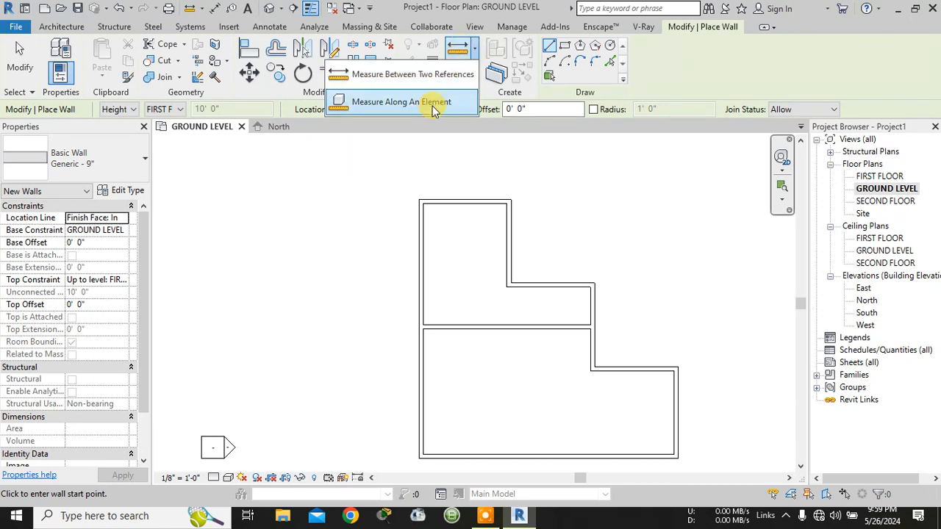
{"action": "left_click", "coordinate": [519, 134]}
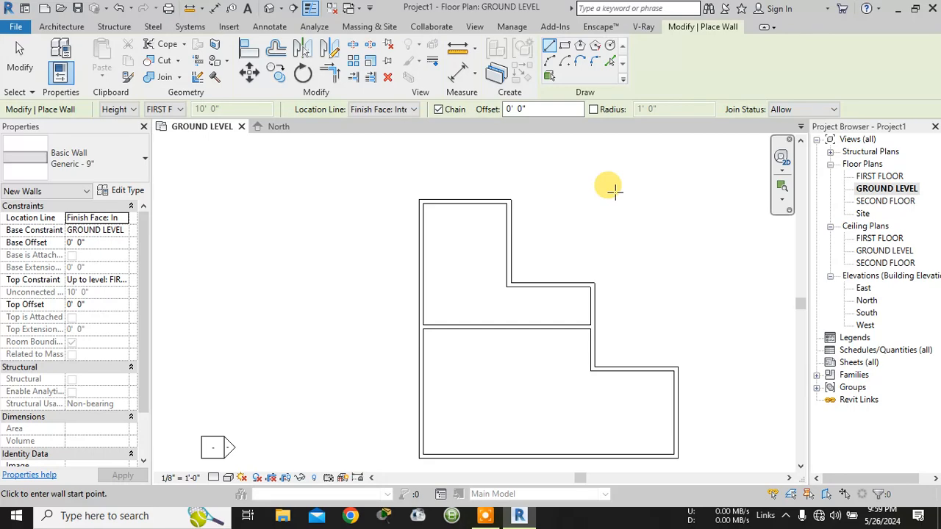
{"action": "key", "text": "Escape"}
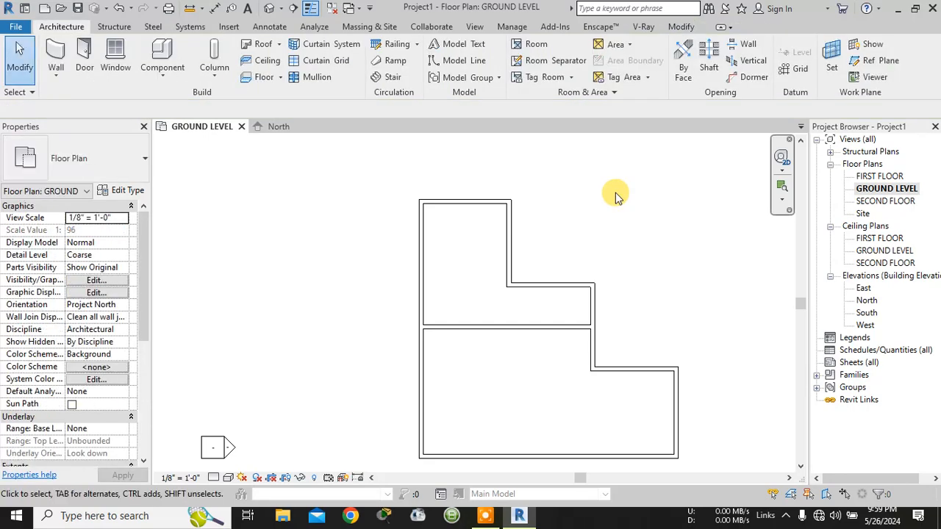
- Select the left exterior wall and move both witness lines of its temporary dimension to the interior wall faces
{"action": "left_click", "coordinate": [421, 230]}
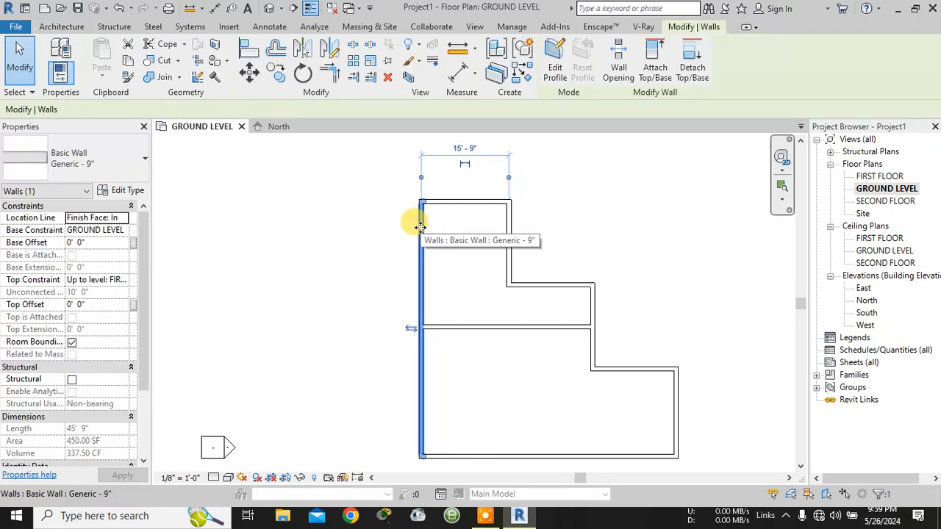
{"action": "scroll", "coordinate": [507, 180], "scroll_direction": "up", "scroll_amount": 3}
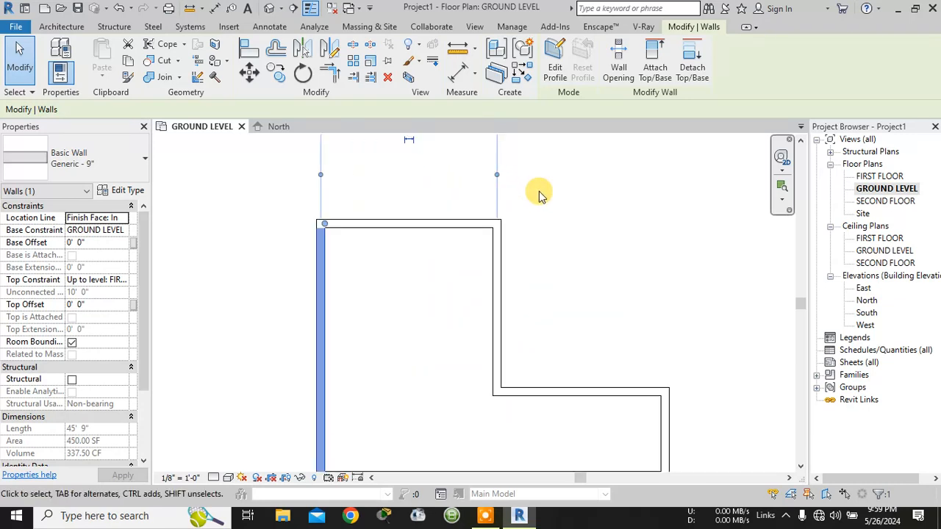
{"action": "middle_click_drag", "start_coordinate": [539, 193], "coordinate": [549, 331]}
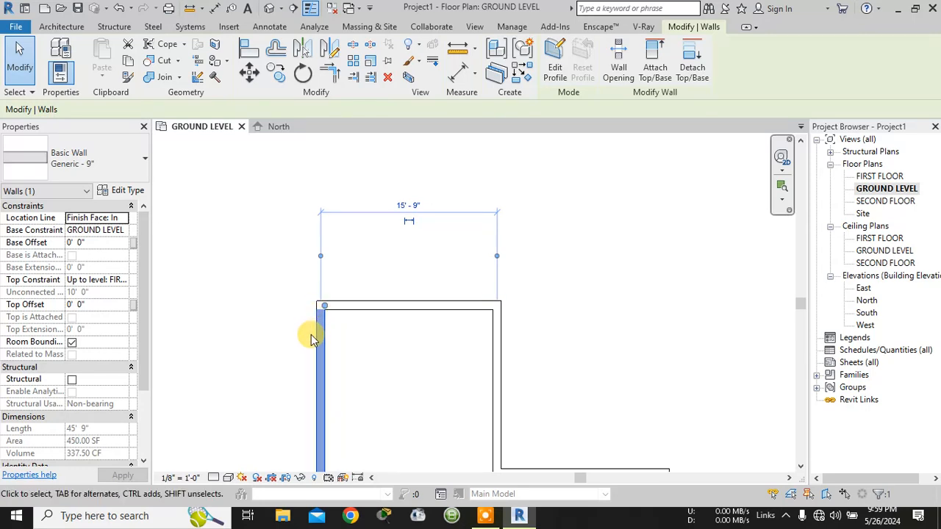
{"action": "left_click", "coordinate": [416, 208]}
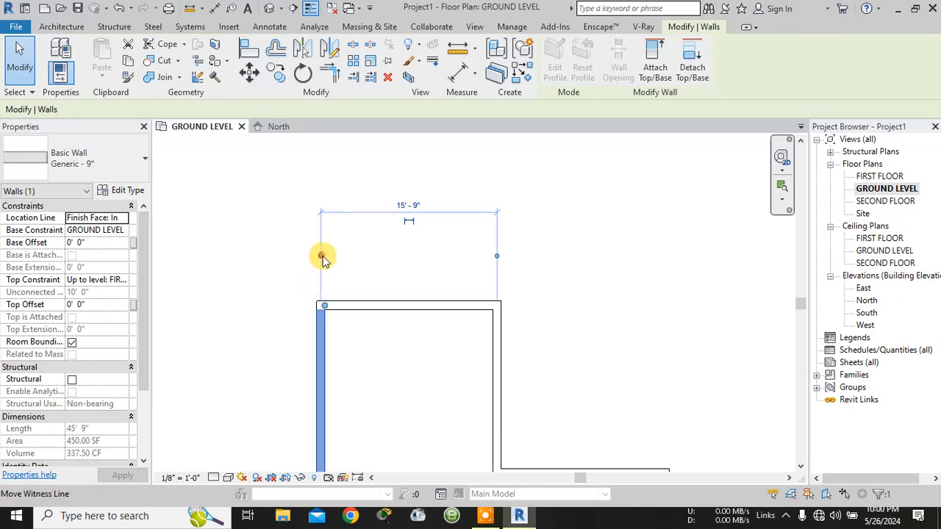
{"action": "left_click_drag", "start_coordinate": [322, 256], "coordinate": [325, 258]}
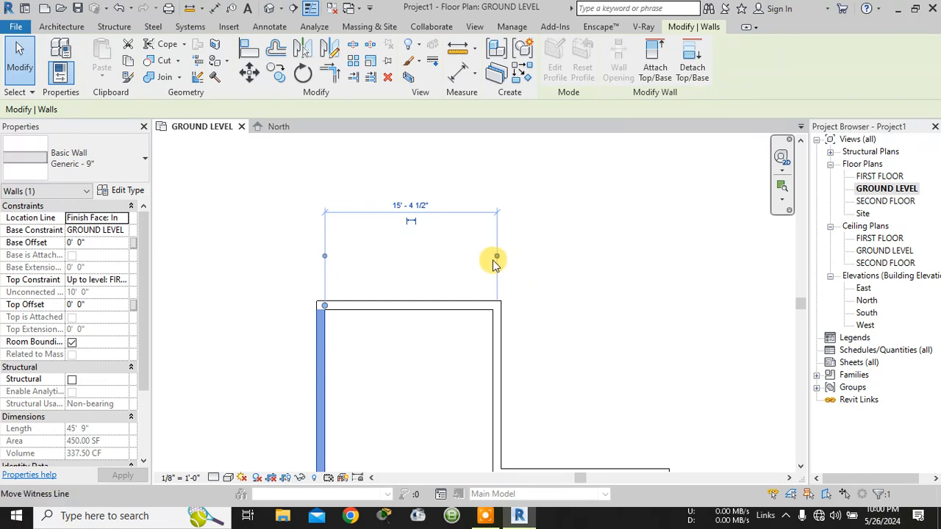
{"action": "left_click_drag", "start_coordinate": [495, 257], "coordinate": [489, 311]}
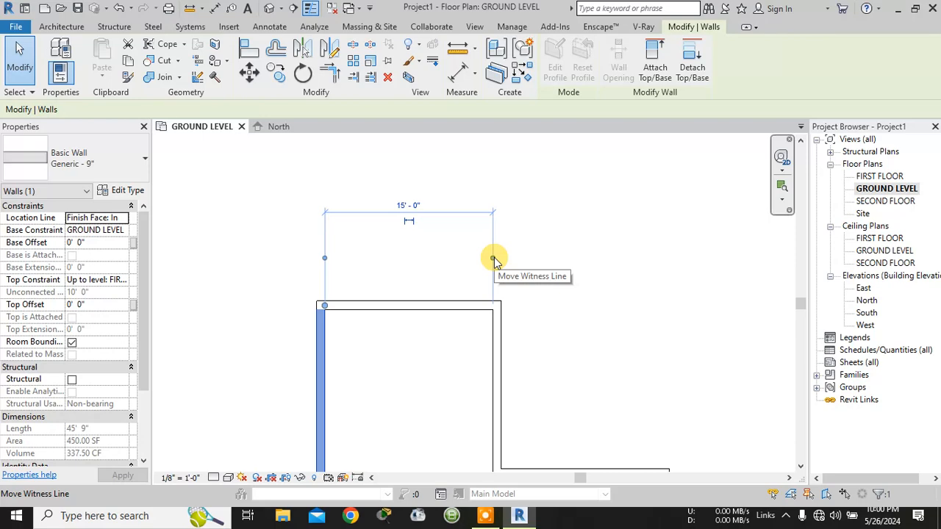
- Cycle both witness lines of the left wall's temporary dimension through the outer faces and centerlines, back to the interior faces
{"action": "left_click", "coordinate": [494, 257]}
{"action": "left_click", "coordinate": [322, 257]}
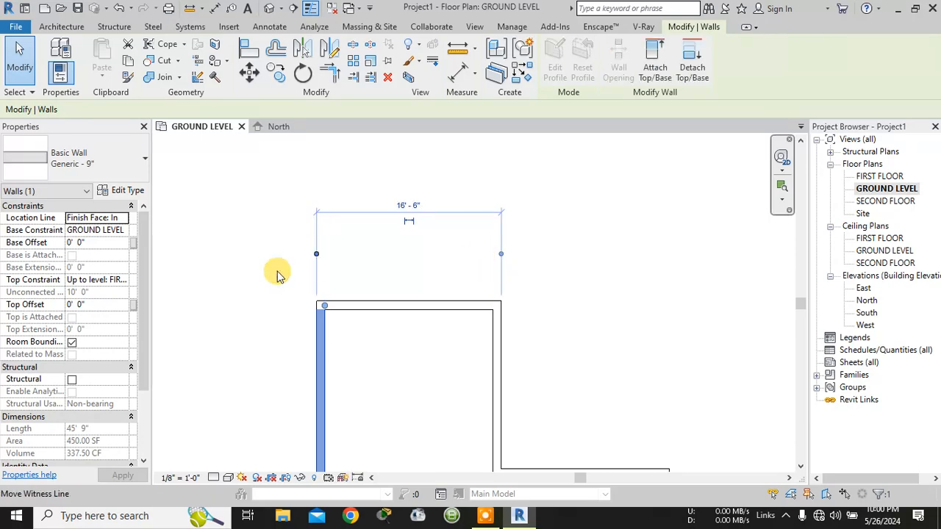
{"action": "left_click", "coordinate": [317, 253]}
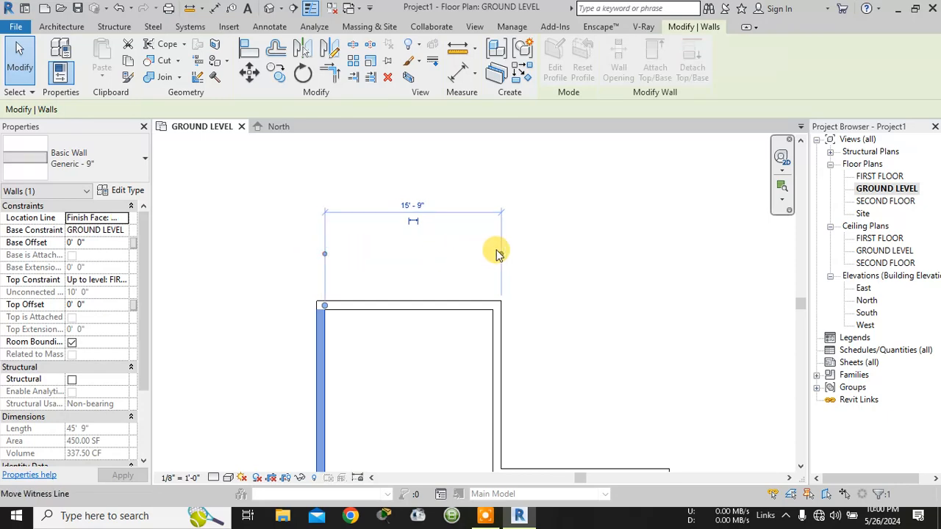
{"action": "left_click", "coordinate": [497, 255]}
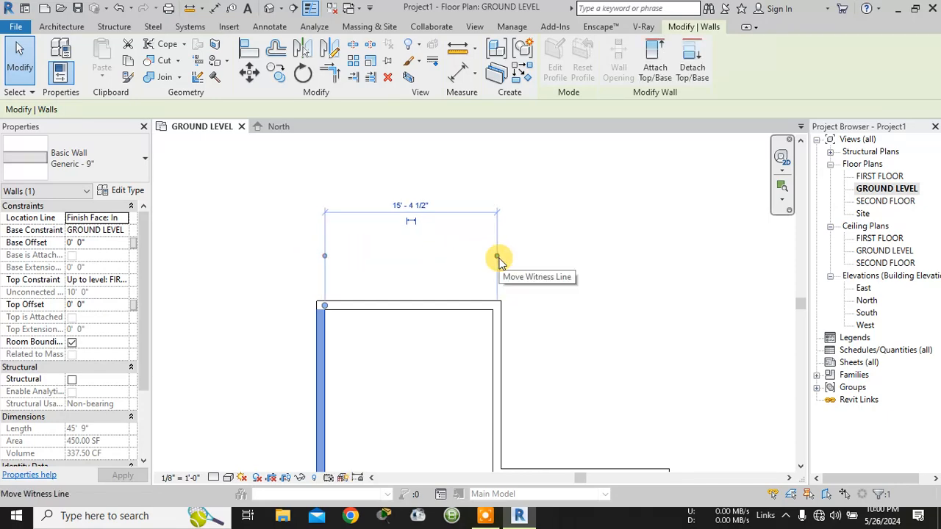
{"action": "left_click", "coordinate": [496, 257]}
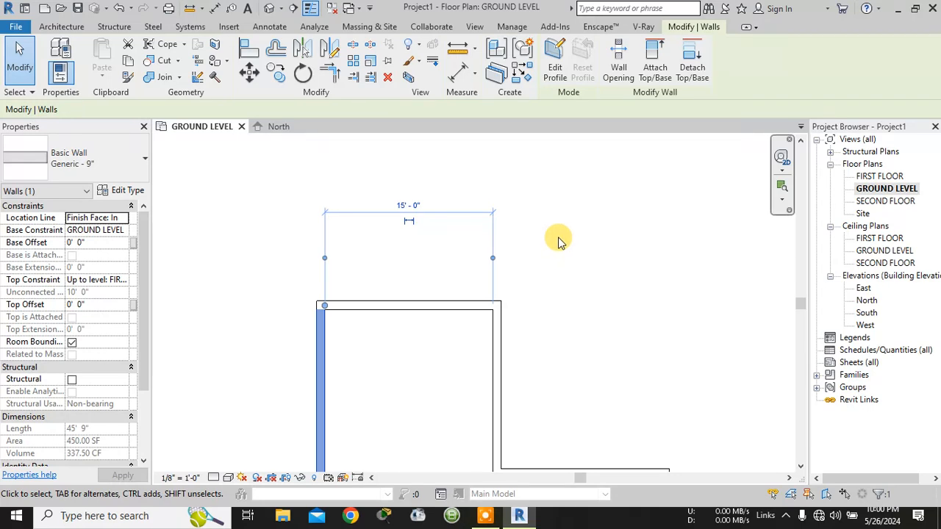
- Set temporary dimensions to measure from Faces for walls and from Openings for doors and windows
{"action": "left_click", "coordinate": [474, 27]}
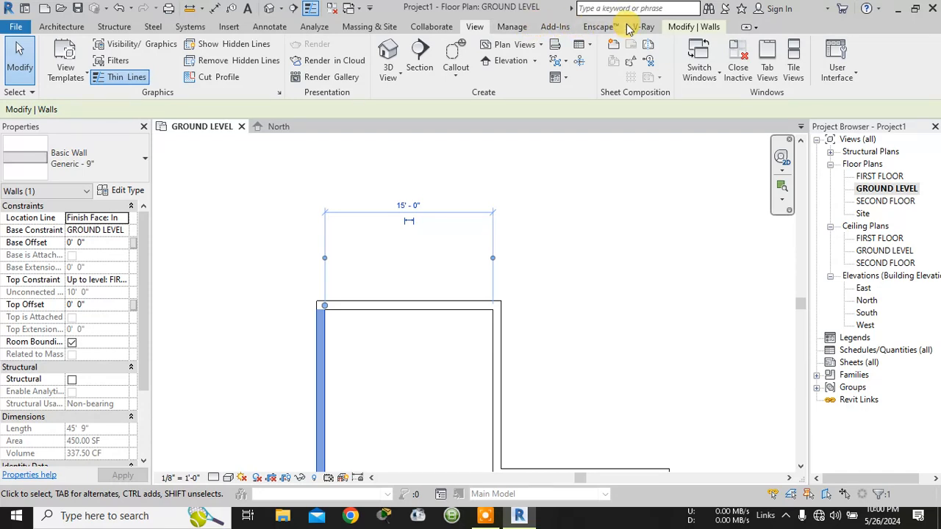
{"action": "left_click", "coordinate": [513, 27]}
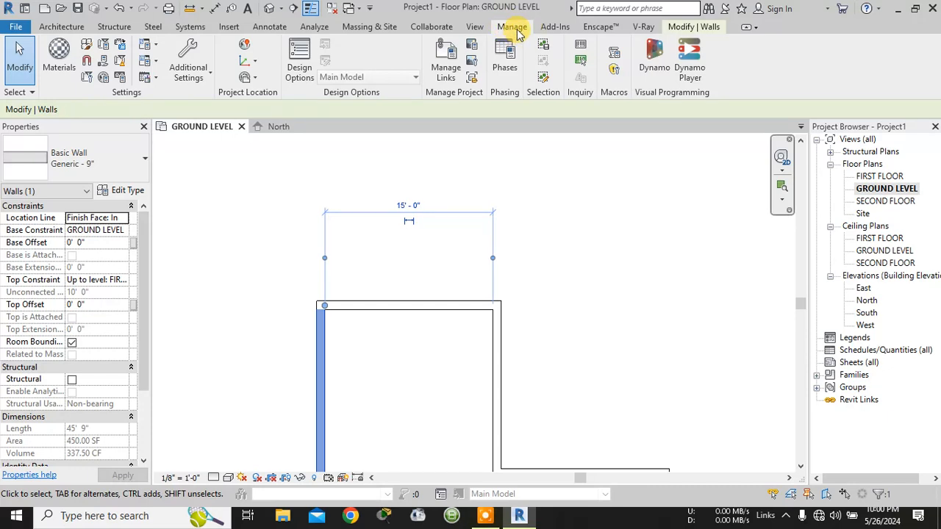
{"action": "left_click", "coordinate": [194, 79]}
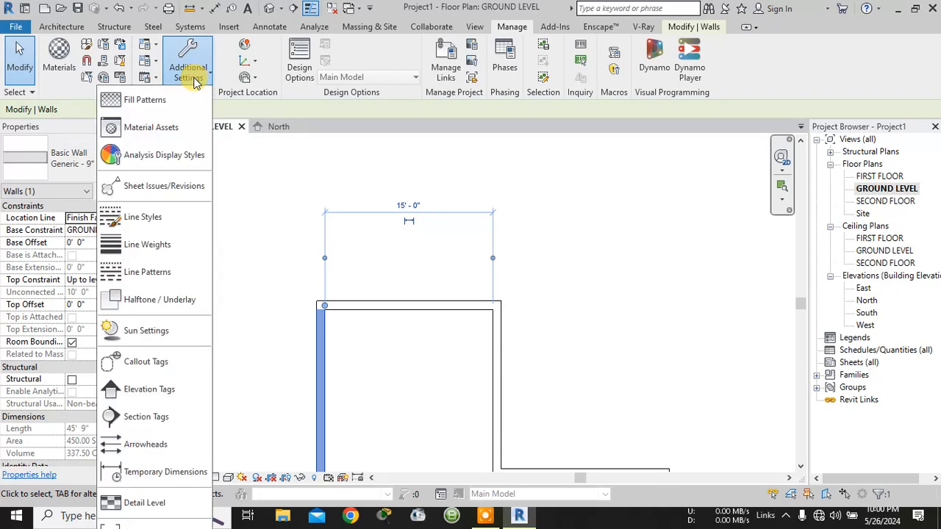
{"action": "left_click", "coordinate": [156, 476]}
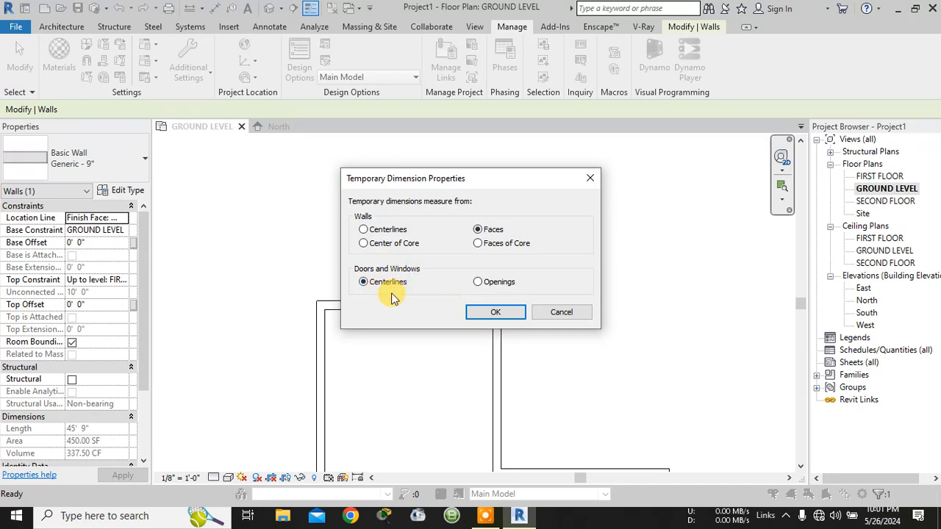
{"action": "left_click", "coordinate": [478, 284]}
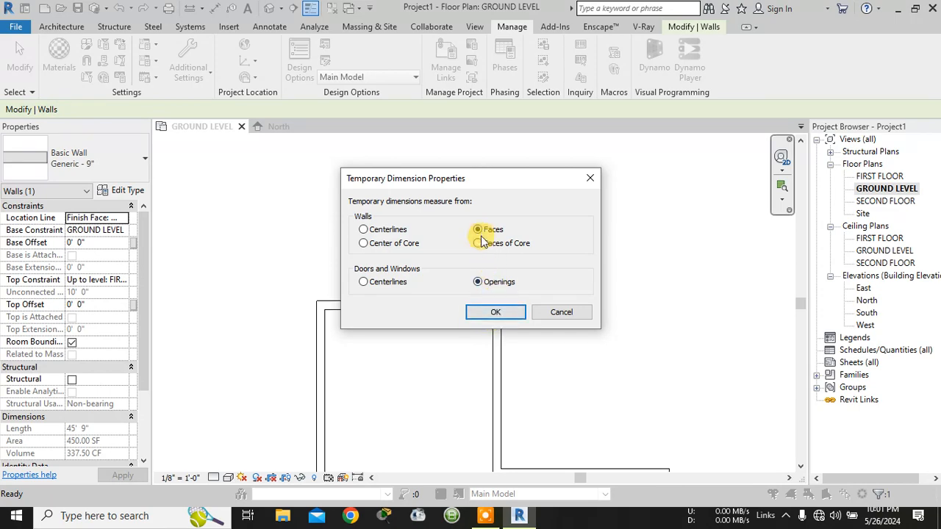
{"action": "left_click", "coordinate": [494, 314]}
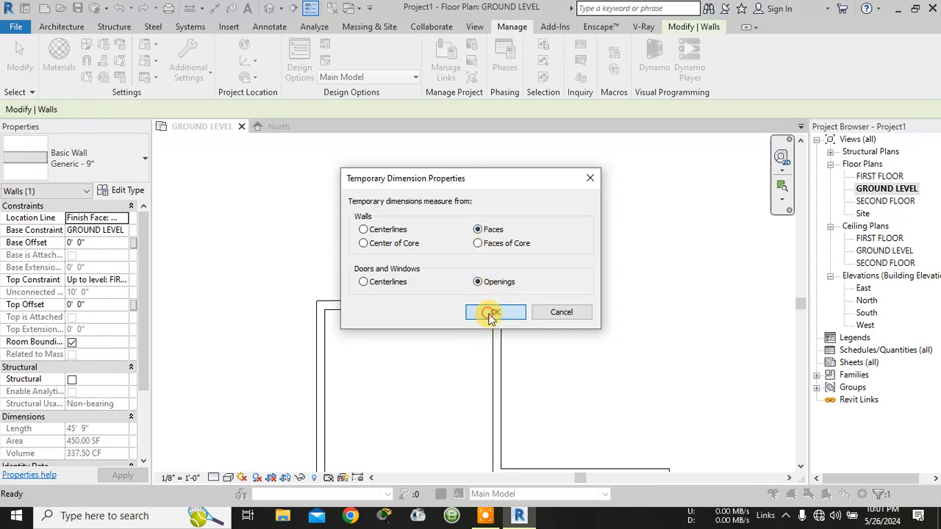
- Select the left exterior wall to check where its temporary dimension measures from, and clear the selection
{"action": "middle_click_drag", "start_coordinate": [520, 307], "coordinate": [507, 190]}
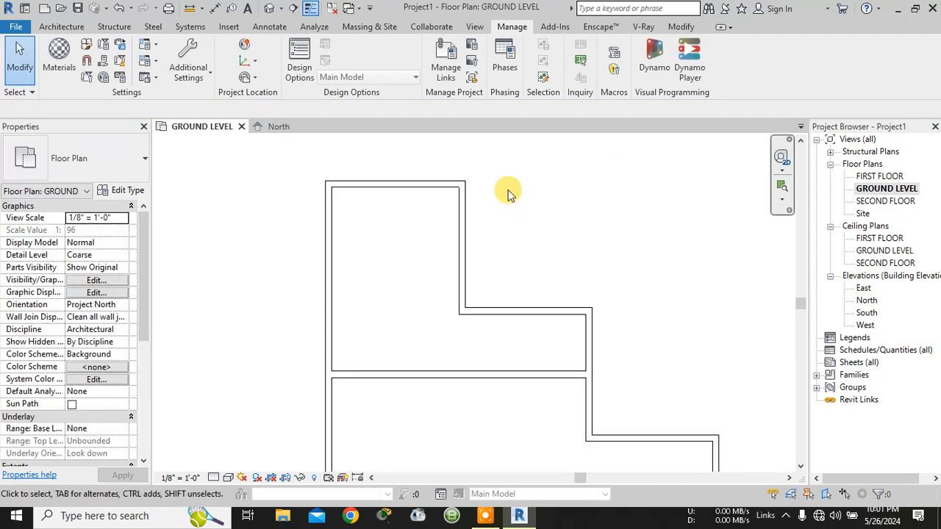
{"action": "left_click", "coordinate": [330, 216]}
{"action": "middle_click_drag", "start_coordinate": [369, 269], "coordinate": [369, 321]}
{"action": "scroll", "coordinate": [391, 189], "scroll_direction": "up", "scroll_amount": 3}
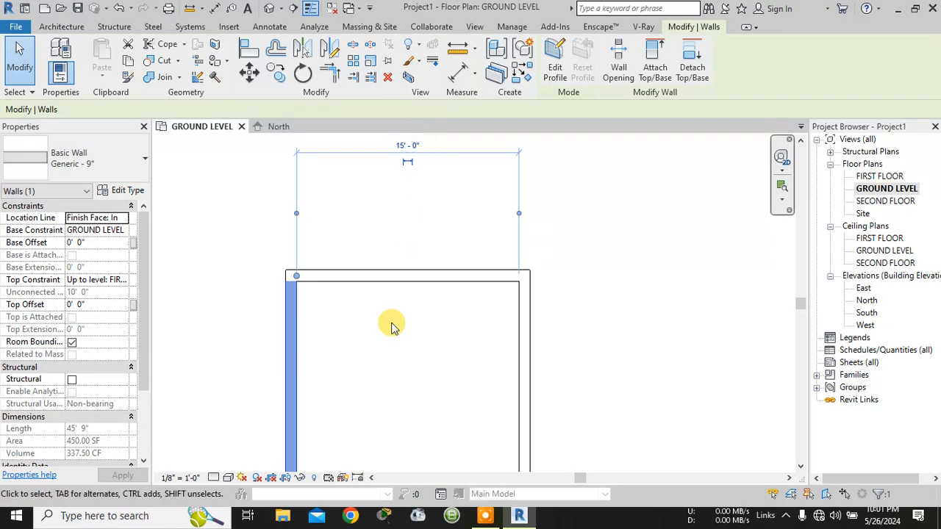
{"action": "scroll", "coordinate": [372, 335], "scroll_direction": "down", "scroll_amount": 1}
{"action": "middle_click_drag", "start_coordinate": [437, 379], "coordinate": [684, 279]}
{"action": "left_click", "coordinate": [699, 268]}
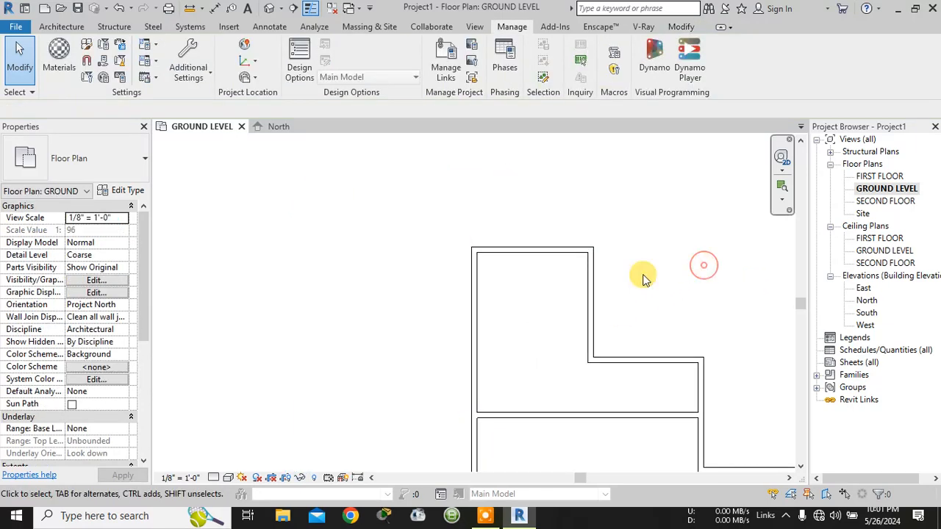
- Try a 15' temporary dimension between the top wall and the horizontal step wall below it, and undo the change
{"action": "left_click", "coordinate": [532, 250]}
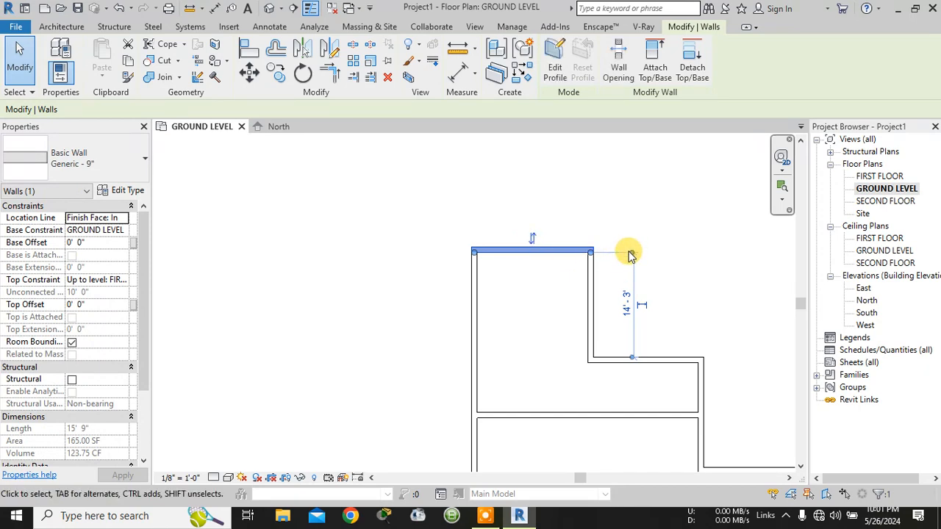
{"action": "scroll", "coordinate": [644, 270], "scroll_direction": "up", "scroll_amount": 2}
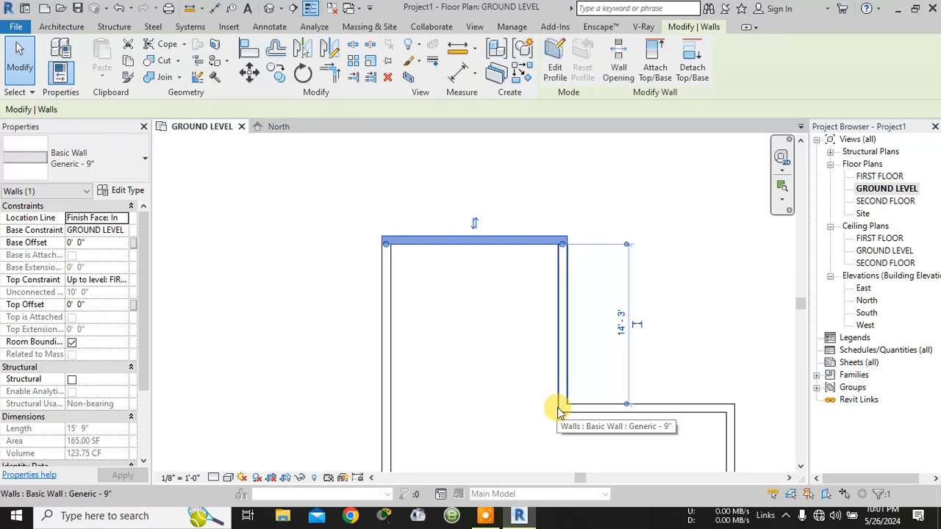
{"action": "left_click", "coordinate": [622, 337]}
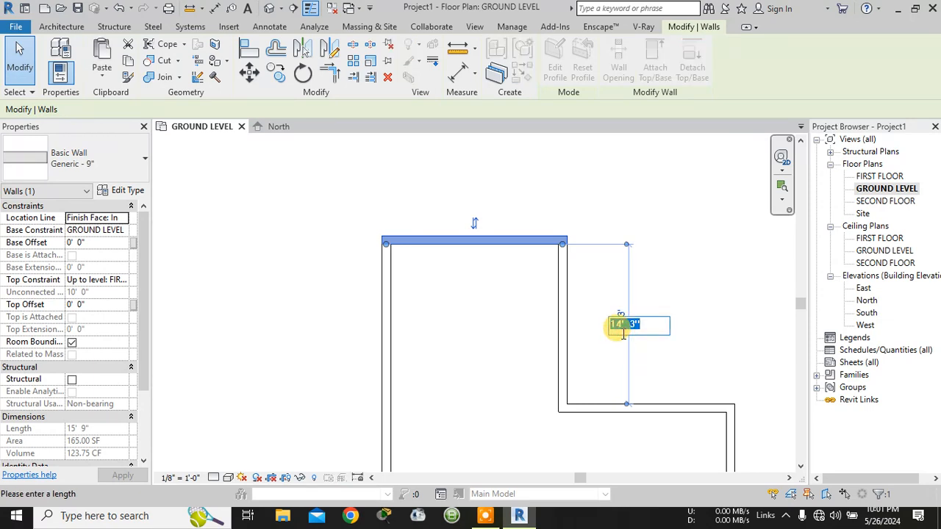
{"action": "type", "text": "15"}
{"action": "key", "text": "Return"}
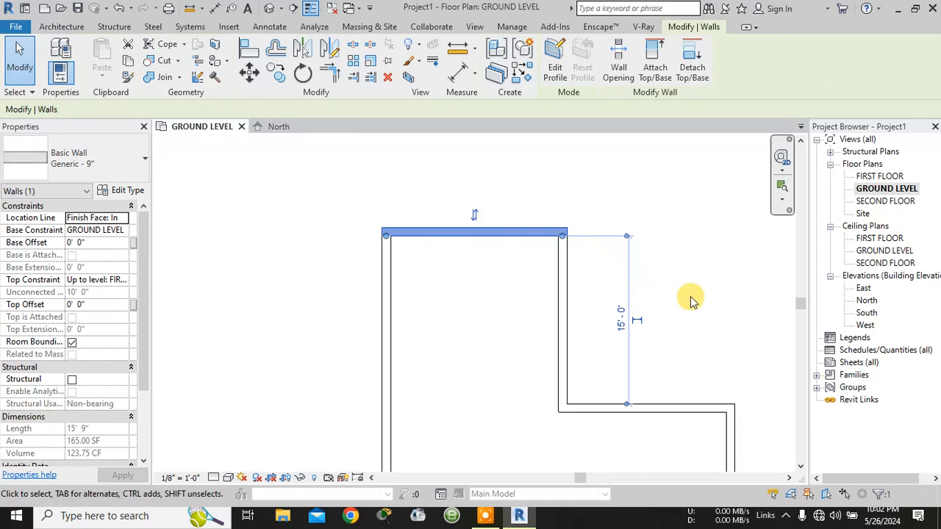
{"action": "scroll", "coordinate": [691, 300], "scroll_direction": "down", "scroll_amount": 1}
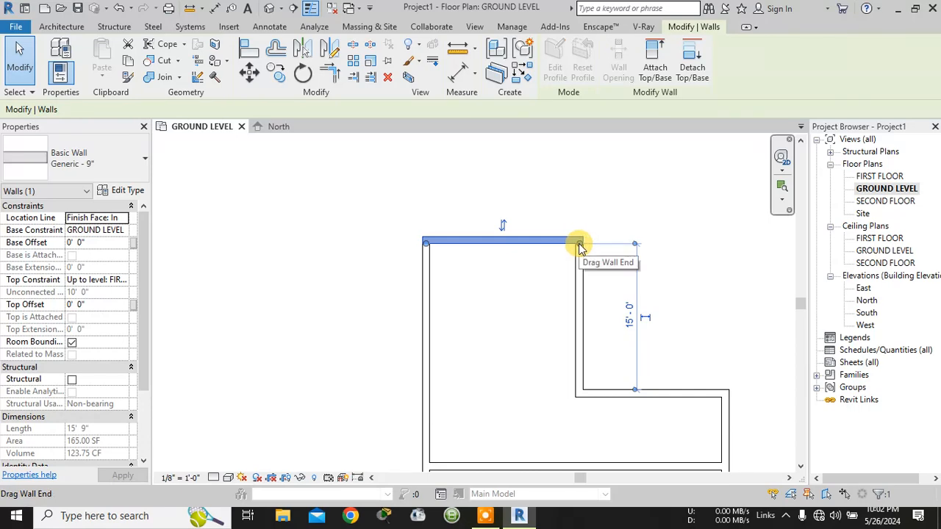
{"action": "key", "text": "ctrl+z"}
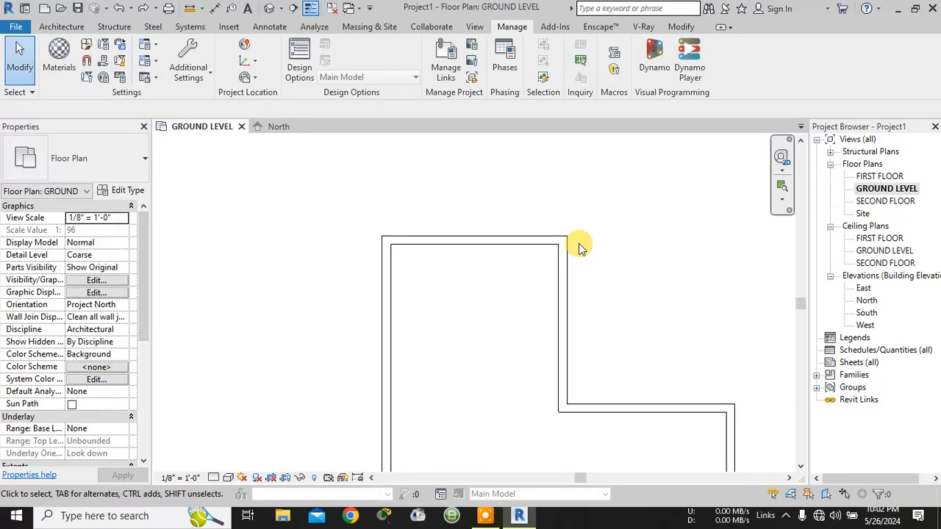
{"action": "left_click", "coordinate": [631, 314]}
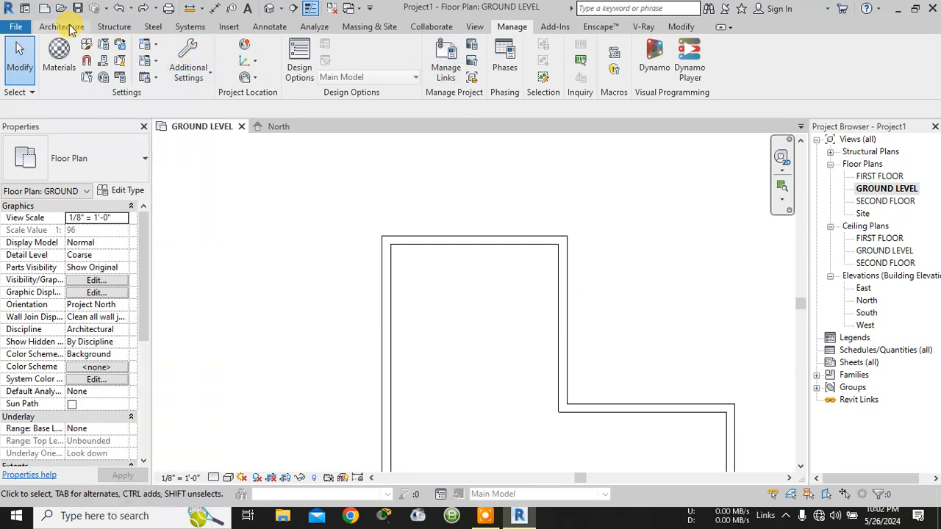
- Select the top wall and move its dimension's lower witness line to the interior face of the horizontal step wall
{"action": "left_click", "coordinate": [484, 242]}
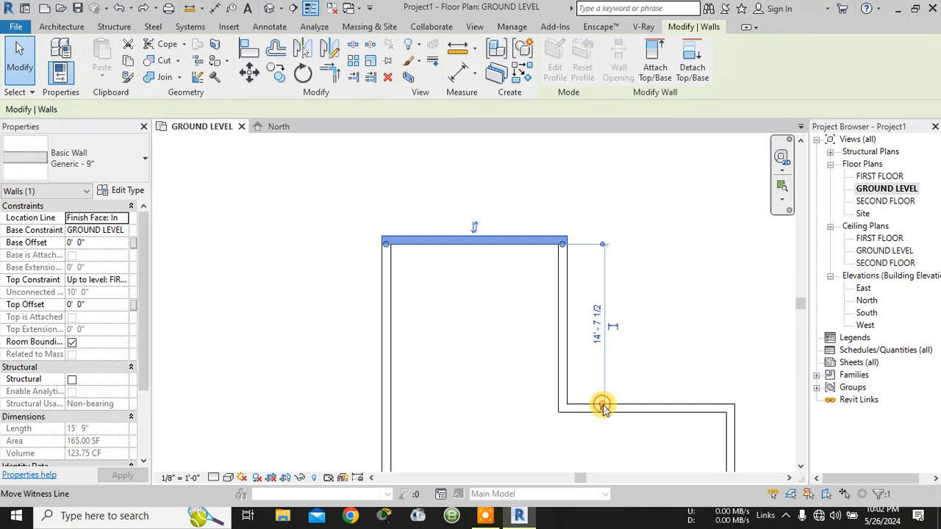
{"action": "left_click_drag", "start_coordinate": [602, 405], "coordinate": [603, 413]}
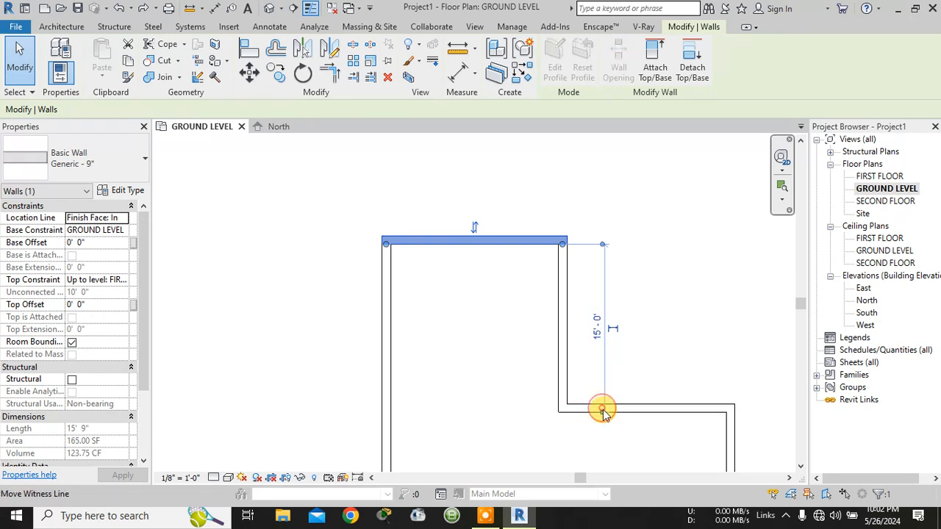
{"action": "scroll", "coordinate": [606, 416], "scroll_direction": "up", "scroll_amount": 4}
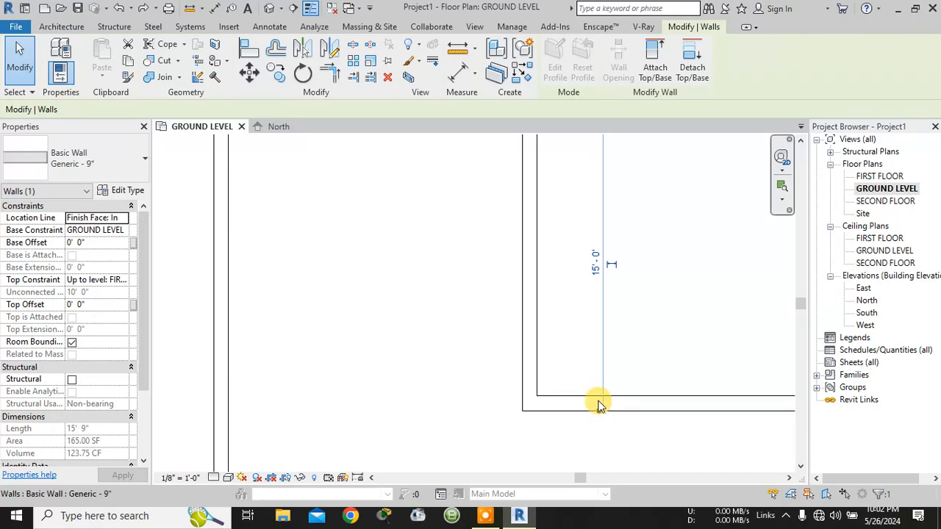
- Select the left exterior wall and the top wall in turn to check their face-based temporary dimensions
{"action": "scroll", "coordinate": [622, 225], "scroll_direction": "down", "scroll_amount": 3}
{"action": "scroll", "coordinate": [647, 294], "scroll_direction": "down", "scroll_amount": 2}
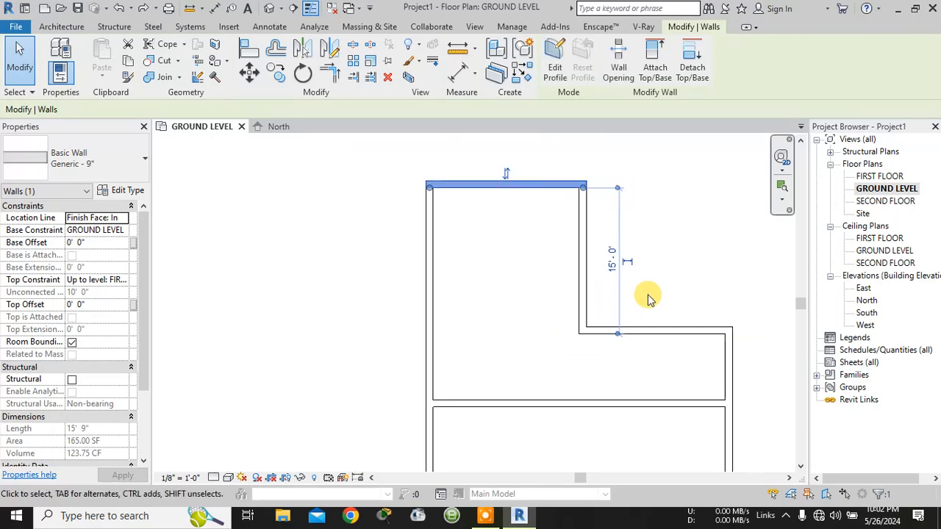
{"action": "middle_click_drag", "start_coordinate": [695, 310], "coordinate": [553, 307]}
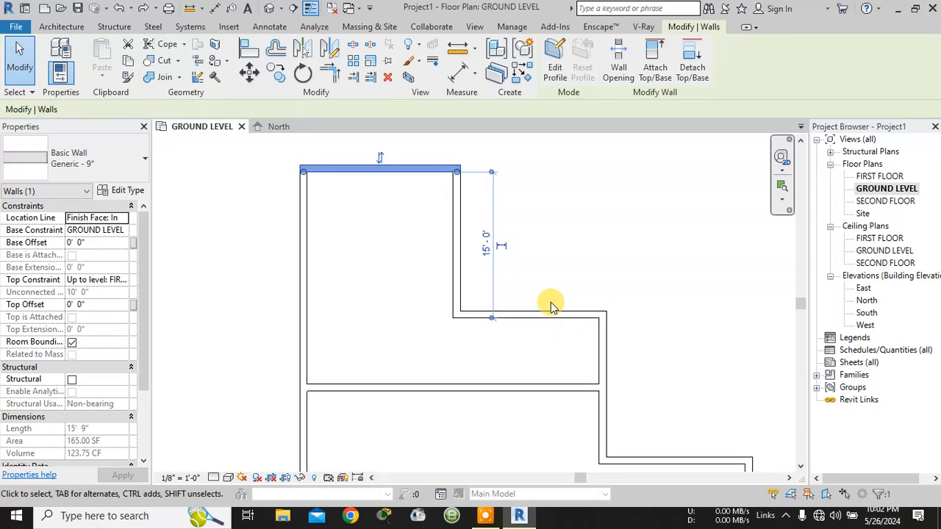
{"action": "scroll", "coordinate": [517, 330], "scroll_direction": "down", "scroll_amount": 1}
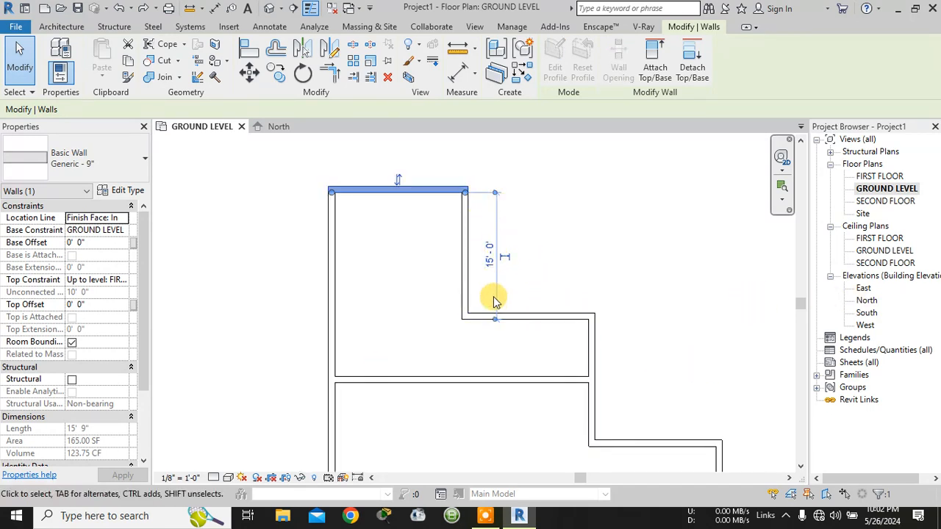
{"action": "left_click", "coordinate": [333, 274]}
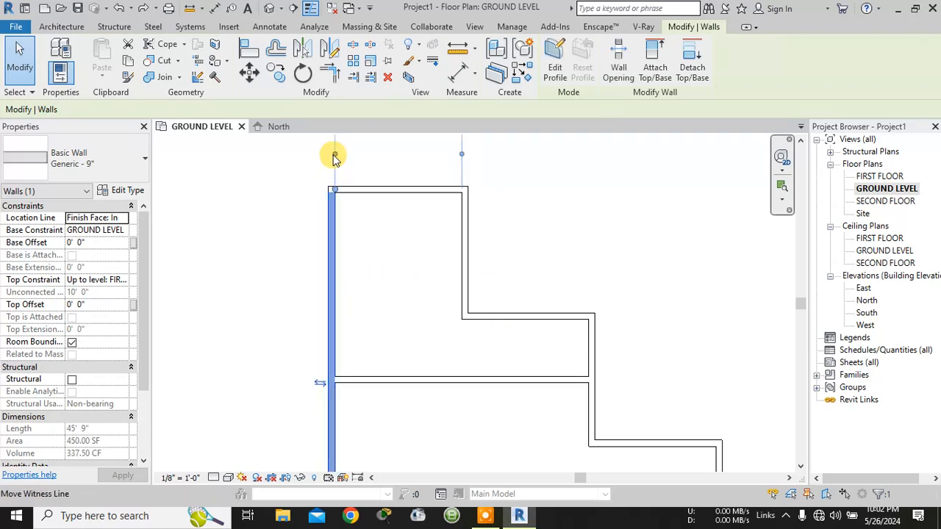
{"action": "scroll", "coordinate": [384, 153], "scroll_direction": "down", "scroll_amount": 1}
{"action": "middle_click_drag", "start_coordinate": [384, 153], "coordinate": [386, 229]}
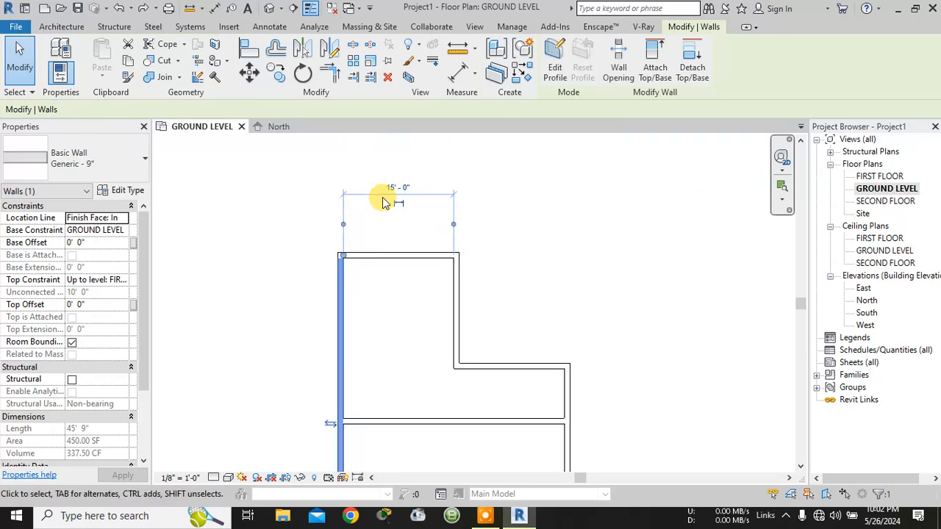
{"action": "left_click", "coordinate": [397, 263]}
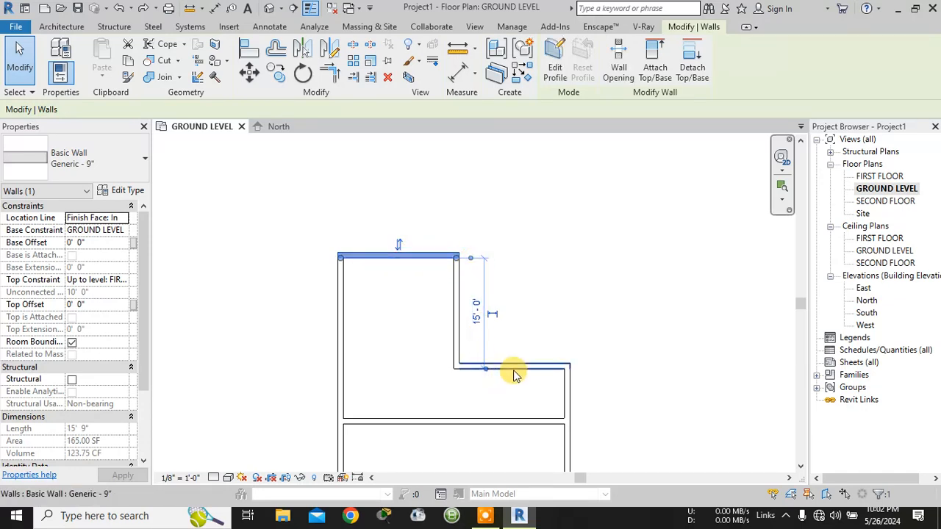
- Move the lower witness line of the horizontal step wall's upper dimension to the wall's interior face and make that dimension permanent
{"action": "left_click", "coordinate": [544, 368]}
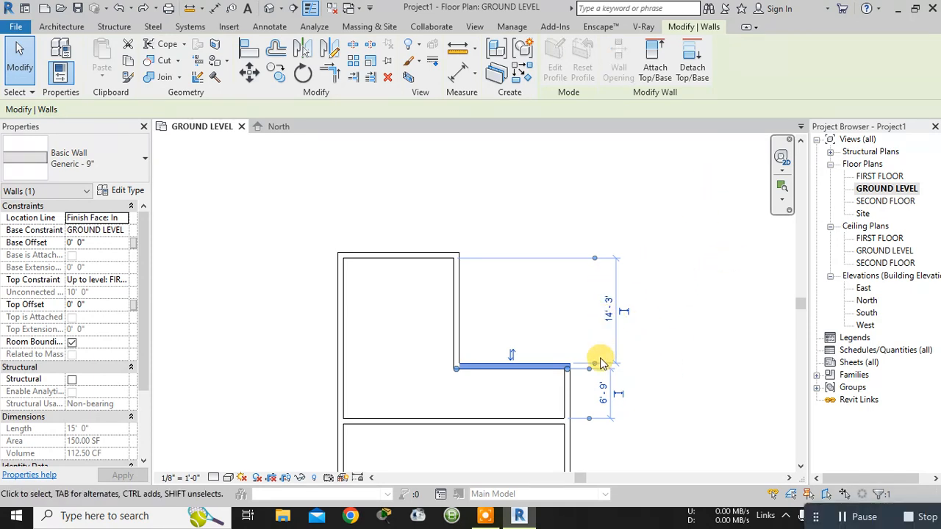
{"action": "scroll", "coordinate": [600, 362], "scroll_direction": "up", "scroll_amount": 1}
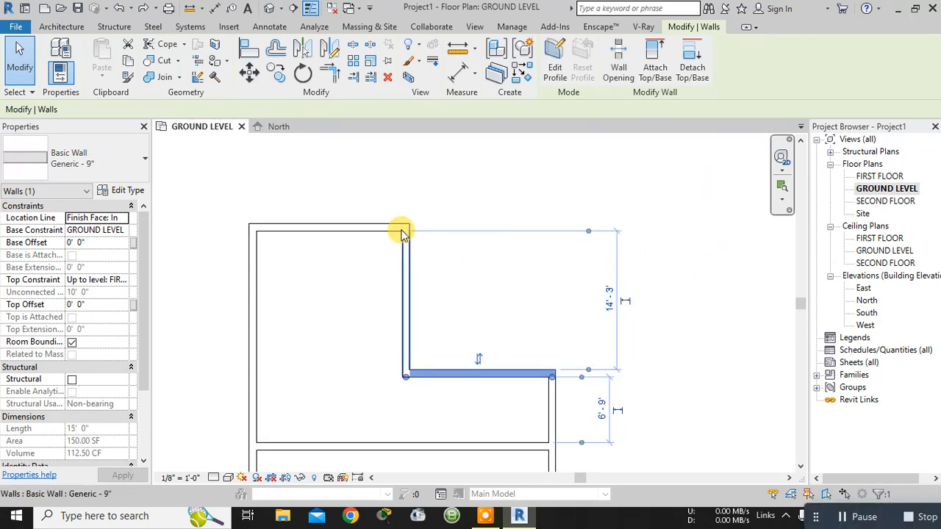
{"action": "scroll", "coordinate": [402, 235], "scroll_direction": "up", "scroll_amount": 1}
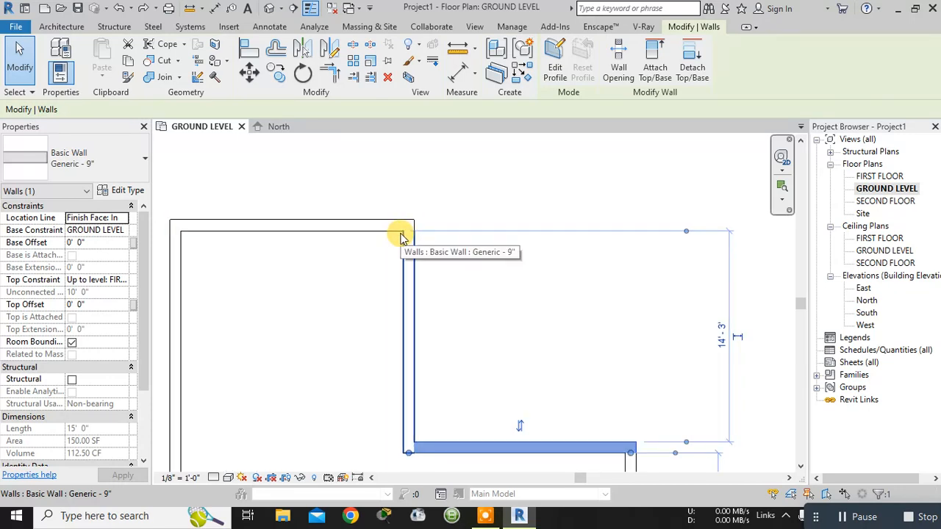
{"action": "scroll", "coordinate": [655, 437], "scroll_direction": "down", "scroll_amount": 2}
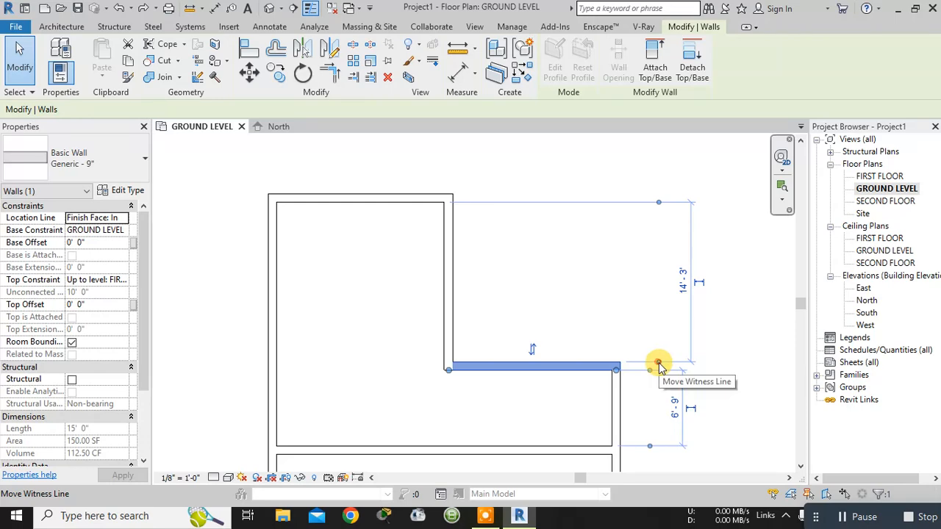
{"action": "left_click", "coordinate": [659, 365]}
{"action": "left_click", "coordinate": [654, 367]}
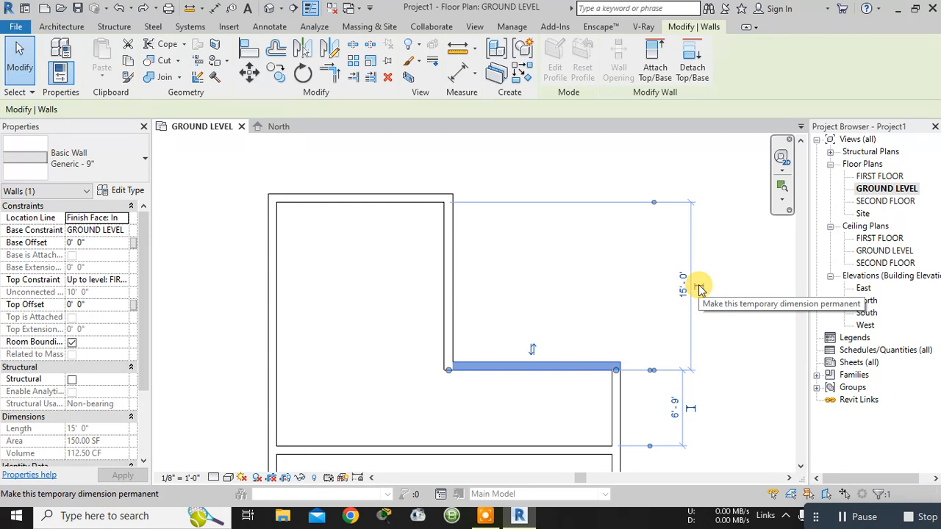
{"action": "scroll", "coordinate": [654, 368], "scroll_direction": "down", "scroll_amount": 1}
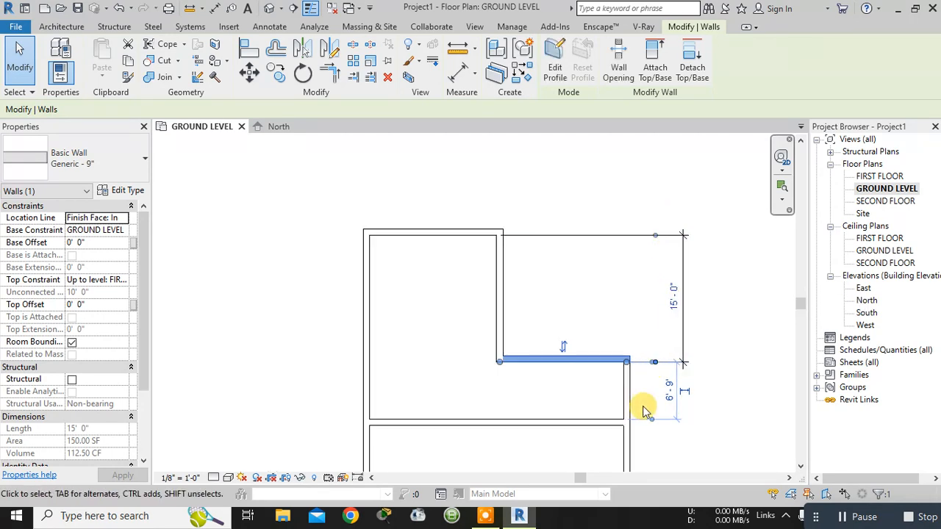
- Make the temporary dimension between the upper horizontal step wall and the interior wall below it permanent
{"action": "scroll", "coordinate": [641, 378], "scroll_direction": "up", "scroll_amount": 1}
{"action": "middle_click_drag", "start_coordinate": [641, 373], "coordinate": [636, 341]}
{"action": "scroll", "coordinate": [641, 324], "scroll_direction": "up", "scroll_amount": 2}
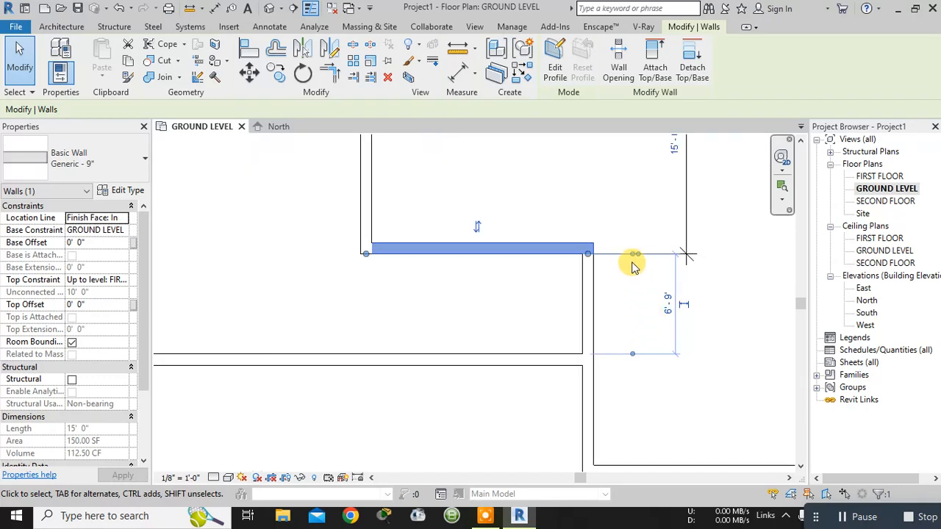
{"action": "scroll", "coordinate": [624, 297], "scroll_direction": "up", "scroll_amount": 2}
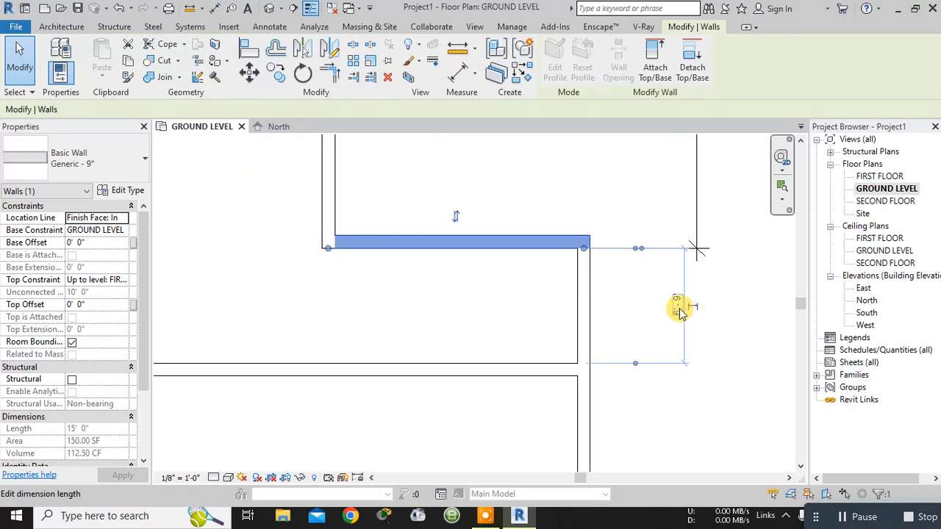
{"action": "left_click", "coordinate": [695, 309]}
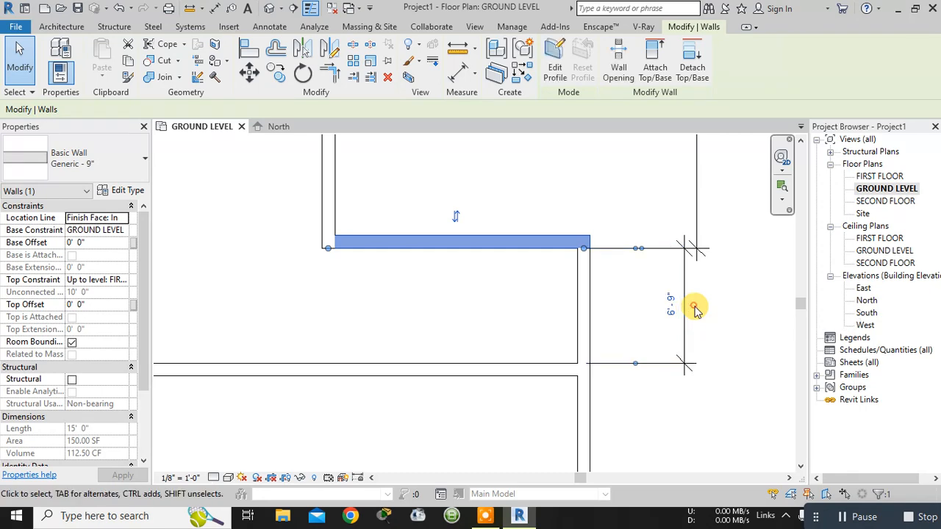
{"action": "scroll", "coordinate": [632, 327], "scroll_direction": "down", "scroll_amount": 3}
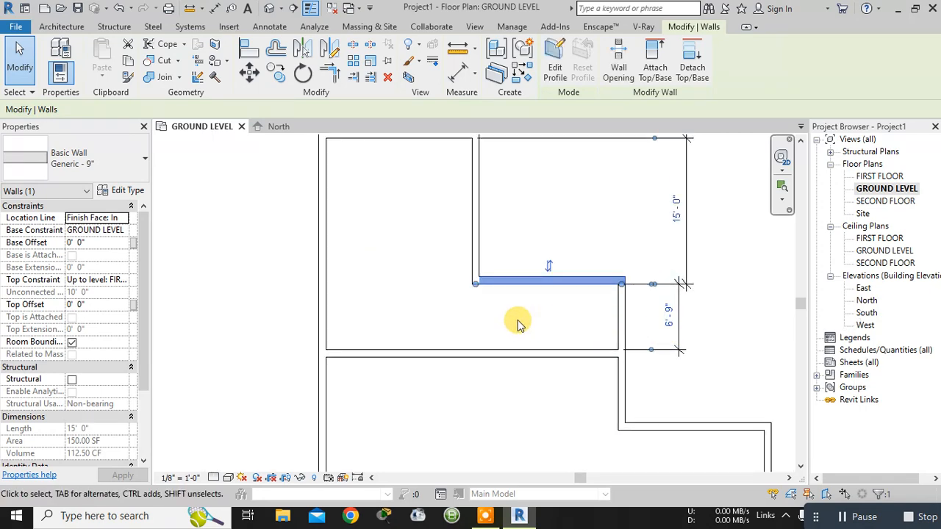
{"action": "scroll", "coordinate": [517, 323], "scroll_direction": "down", "scroll_amount": 2}
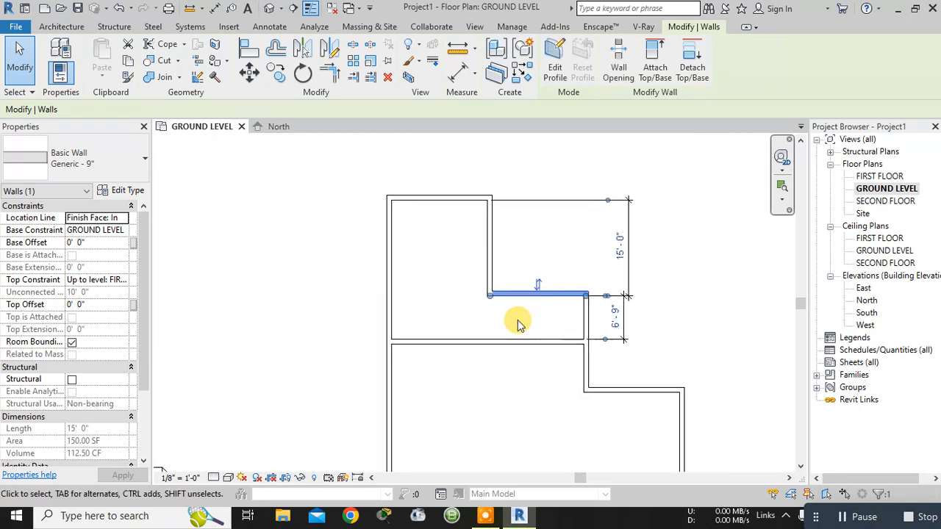
- Add a linear dimension outside the left wall from the top wall's interior face to the interior wall's upper face, and lock it
{"action": "left_click", "coordinate": [272, 27]}
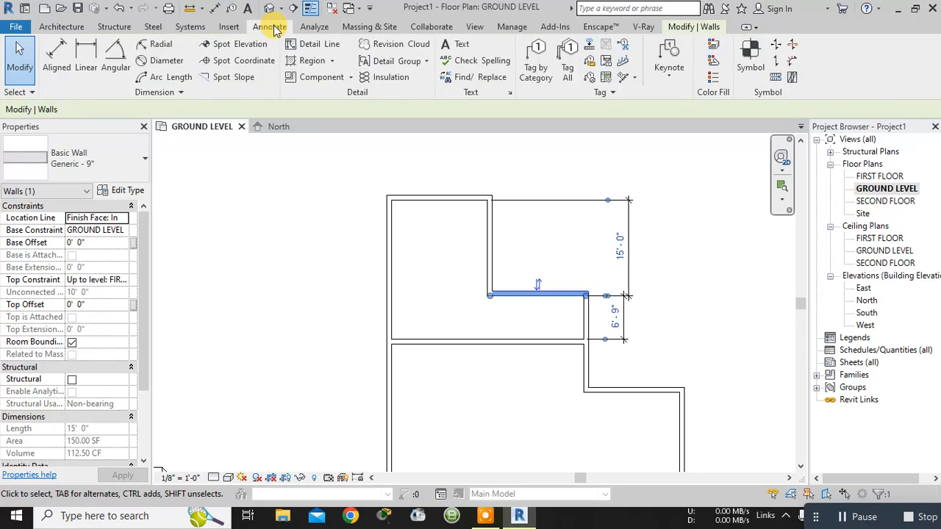
{"action": "left_click", "coordinate": [86, 51]}
{"action": "scroll", "coordinate": [388, 203], "scroll_direction": "up", "scroll_amount": 2}
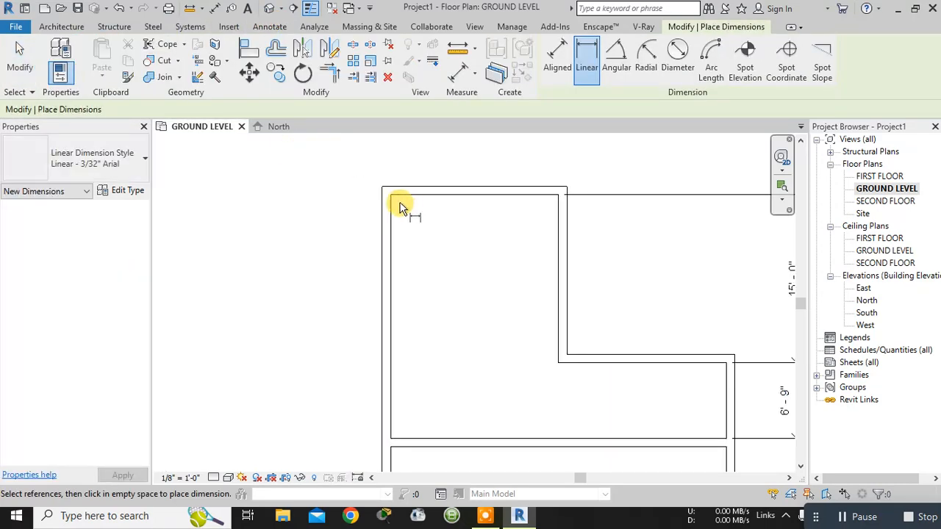
{"action": "left_click", "coordinate": [390, 194]}
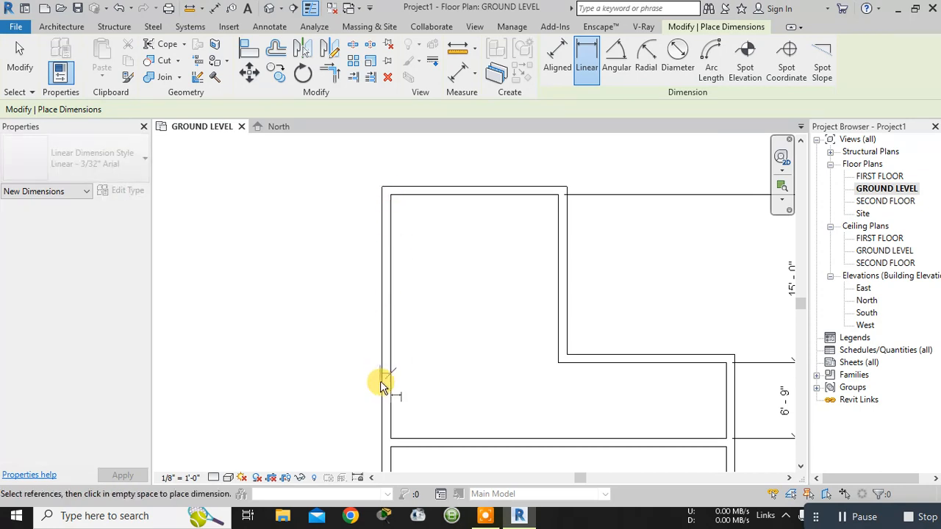
{"action": "left_click", "coordinate": [392, 437]}
{"action": "left_click", "coordinate": [337, 432]}
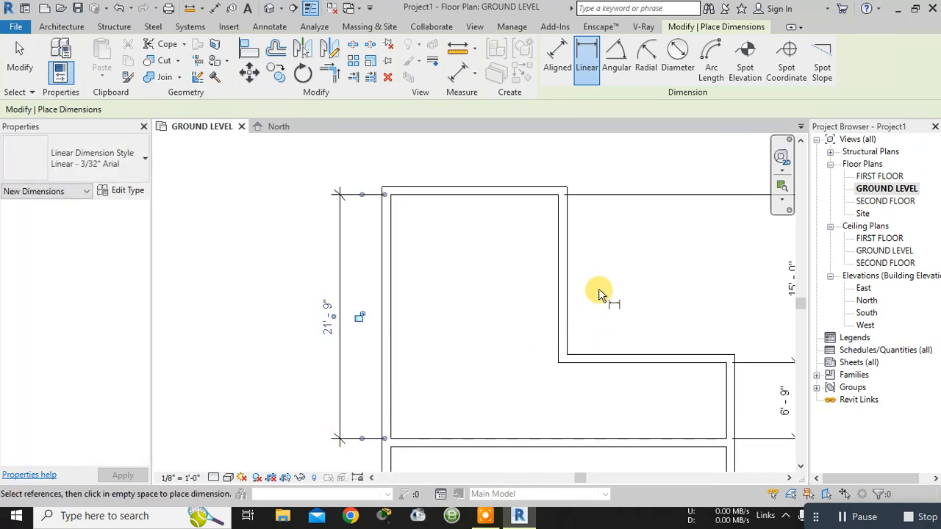
{"action": "scroll", "coordinate": [599, 291], "scroll_direction": "down", "scroll_amount": 2}
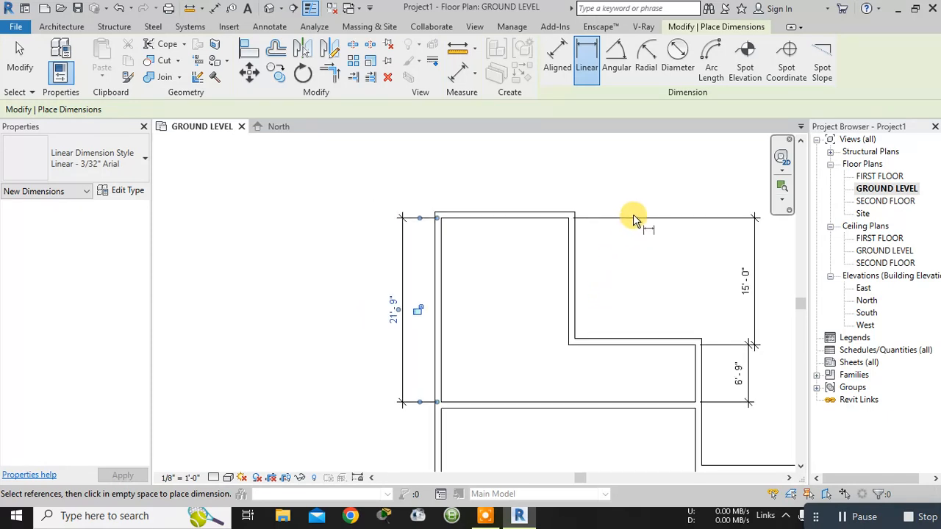
{"action": "left_click", "coordinate": [418, 309]}
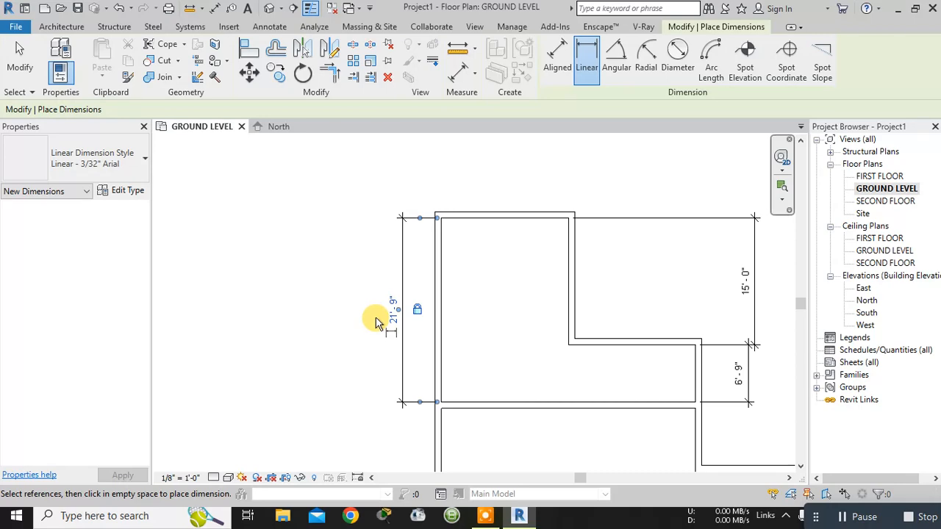
{"action": "key", "text": "Escape"}
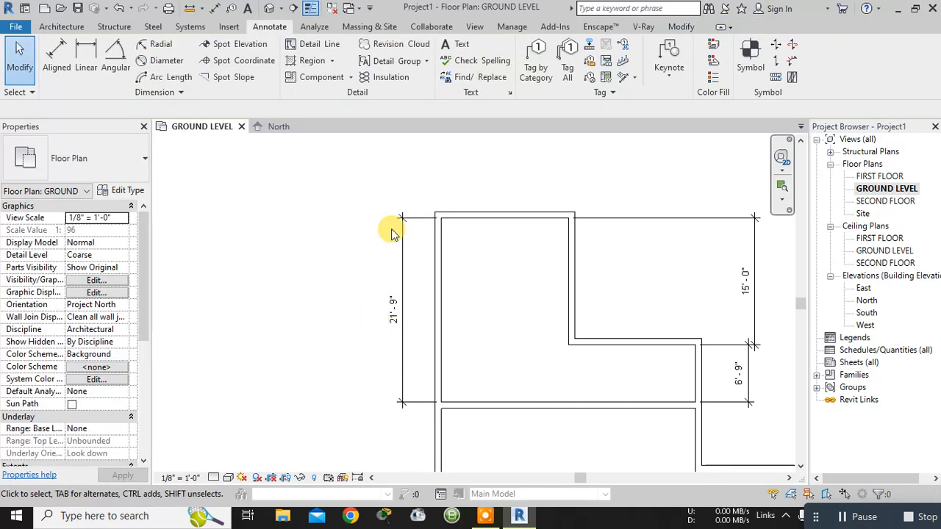
- Place a Single-Flush 36" x 80" door in the interior wall, 6" from the left exterior wall, hinged on the left and opening upward
{"action": "scroll", "coordinate": [465, 283], "scroll_direction": "down", "scroll_amount": 1}
{"action": "middle_click_drag", "start_coordinate": [514, 331], "coordinate": [411, 253]}
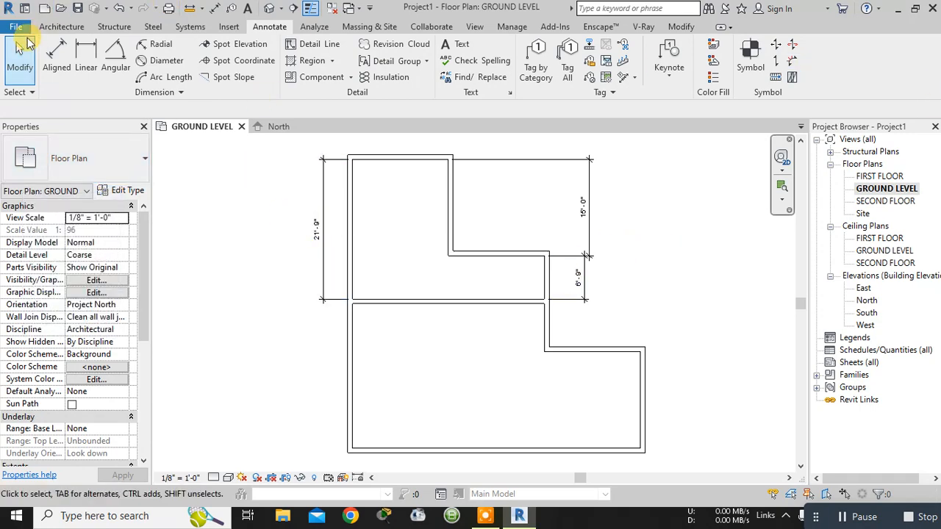
{"action": "left_click", "coordinate": [54, 27]}
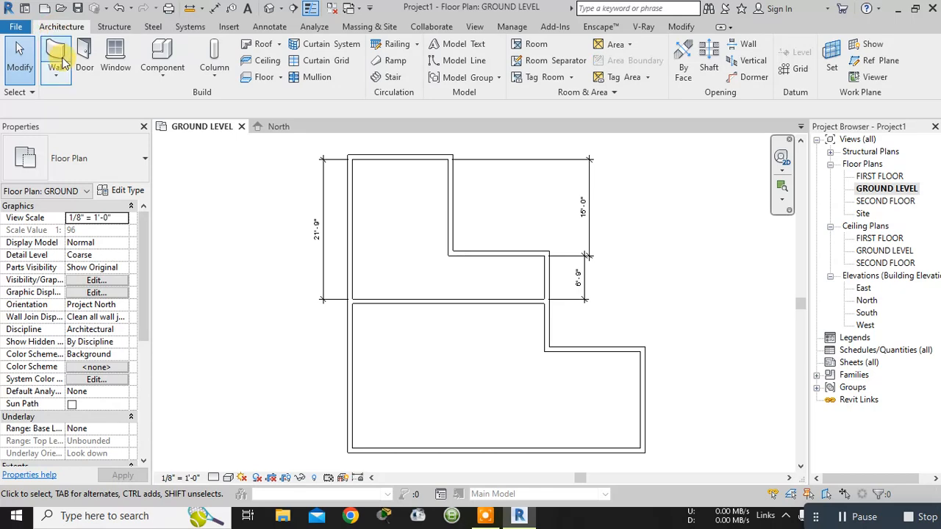
{"action": "left_click", "coordinate": [85, 69]}
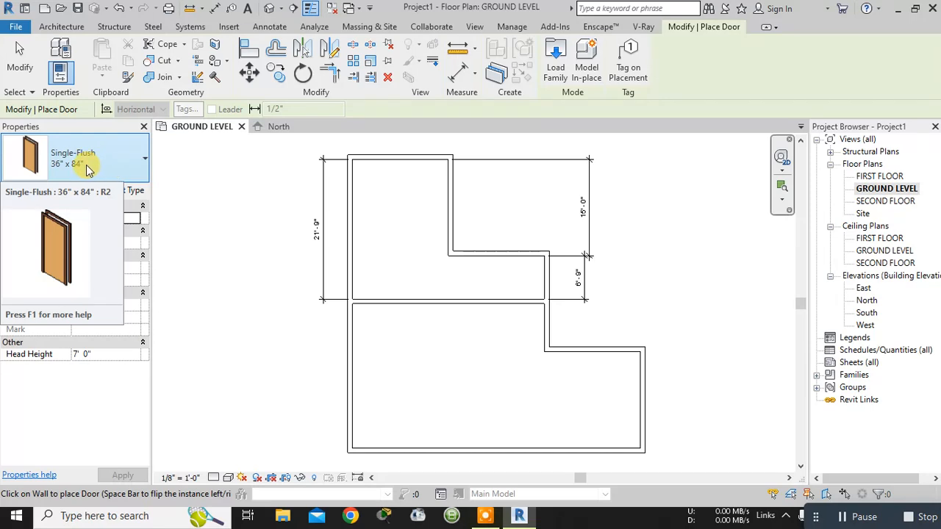
{"action": "left_click", "coordinate": [144, 168]}
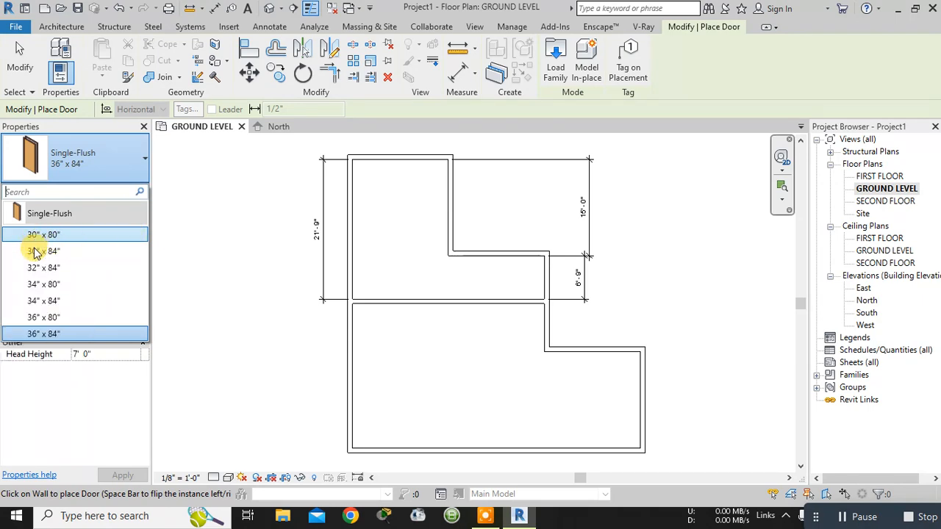
{"action": "left_click", "coordinate": [46, 317]}
{"action": "scroll", "coordinate": [376, 286], "scroll_direction": "up", "scroll_amount": 1}
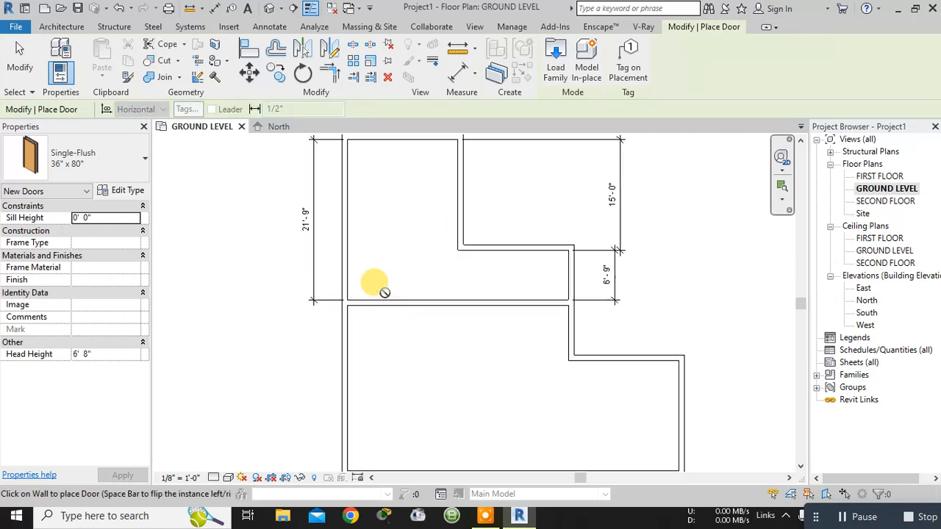
{"action": "scroll", "coordinate": [375, 283], "scroll_direction": "up", "scroll_amount": 2}
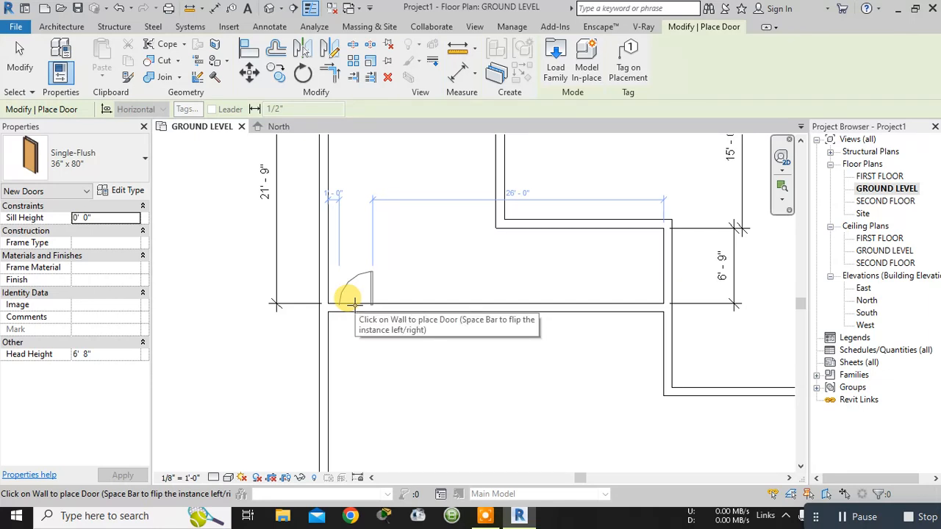
{"action": "key", "text": "space"}
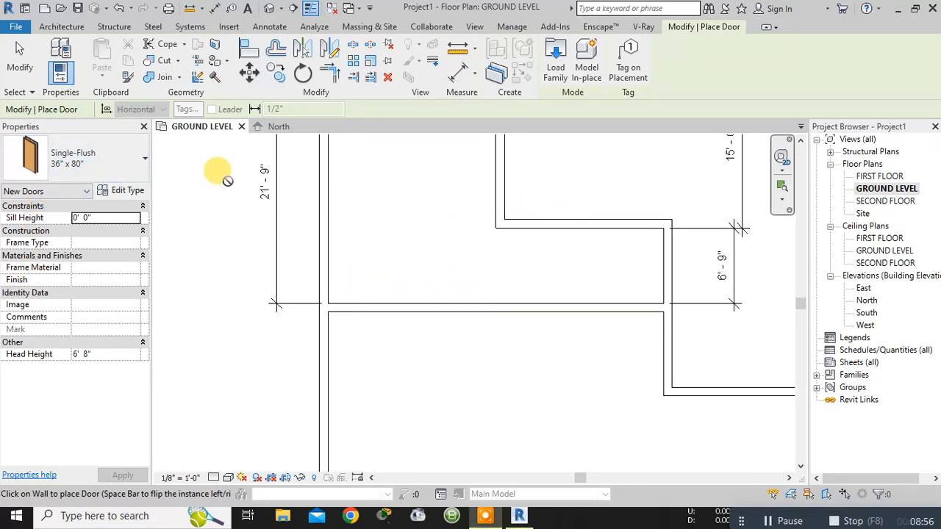
{"action": "left_click", "coordinate": [107, 166]}
{"action": "left_click", "coordinate": [105, 158]}
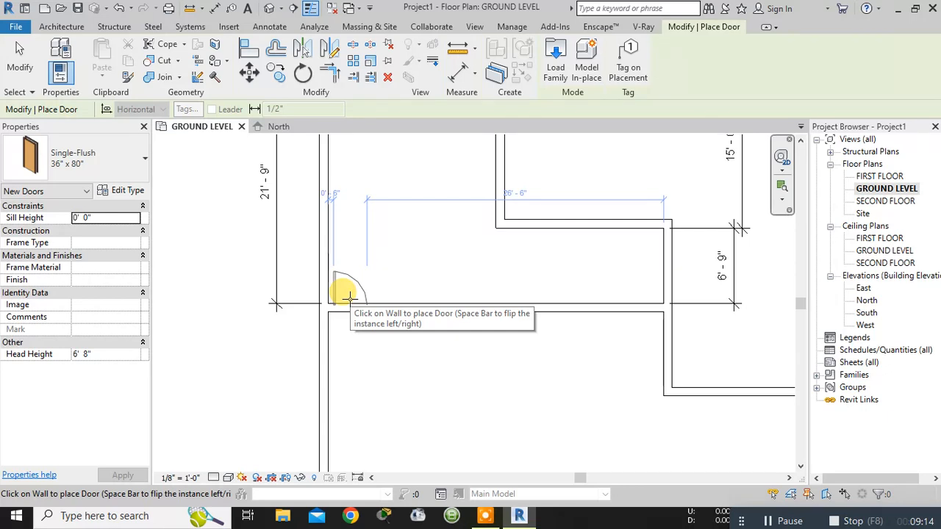
{"action": "left_click", "coordinate": [345, 295]}
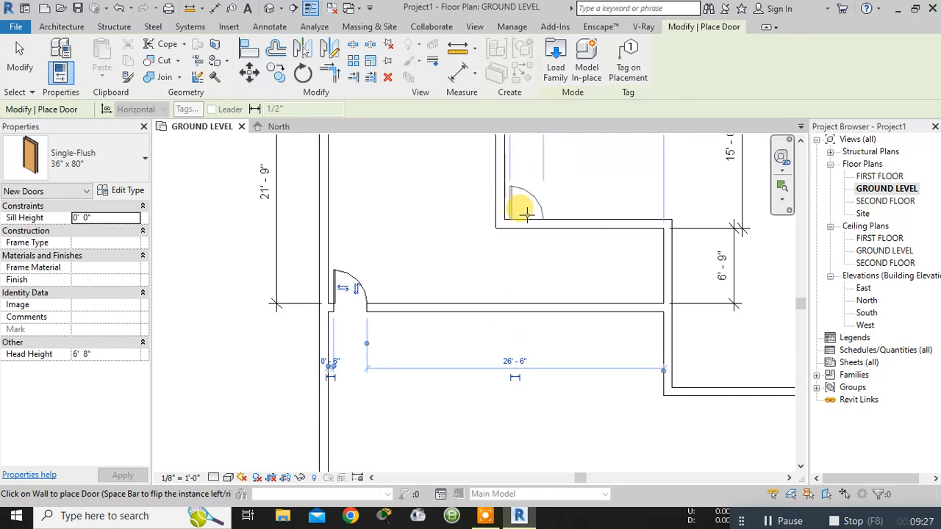
- Place another 36" x 80" door in the upper horizontal step wall, 6" from the adjoining vertical wall and opening upward
{"action": "left_click", "coordinate": [526, 213]}
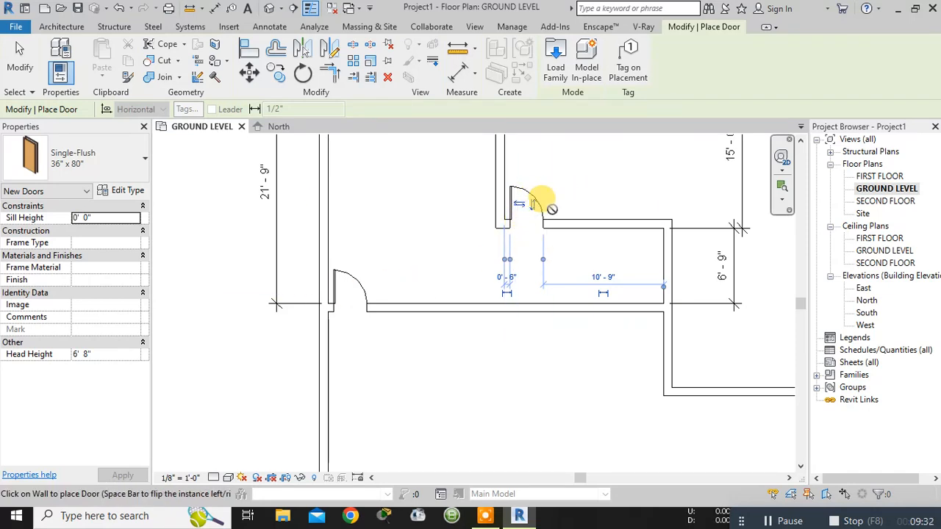
{"action": "right_click", "coordinate": [214, 344]}
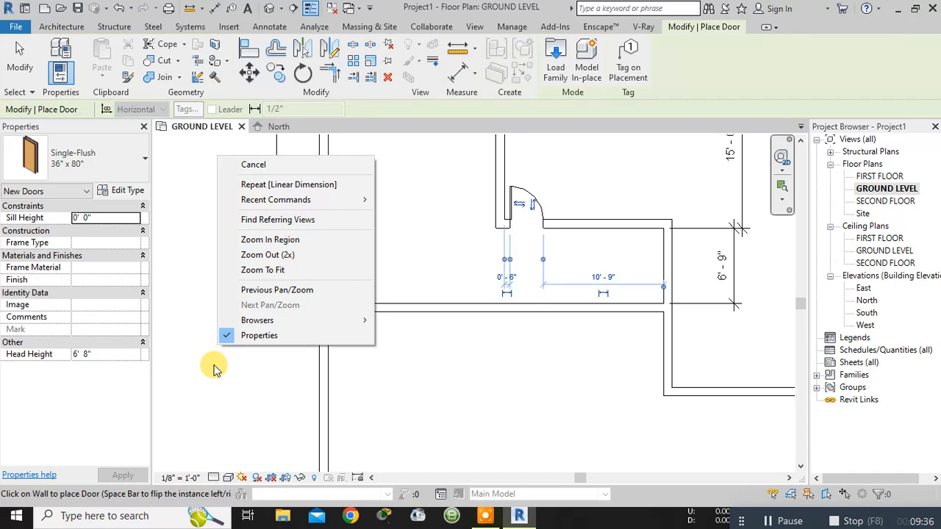
- Try the hand and facing flips on the upper step wall's door, leaving it hinged on the left and opening downward
{"action": "left_click", "coordinate": [267, 166]}
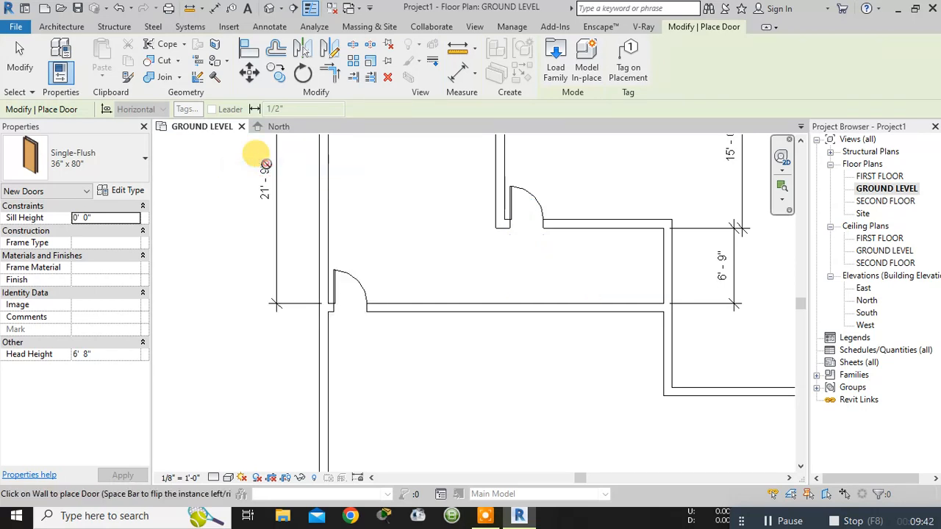
{"action": "right_click", "coordinate": [211, 371]}
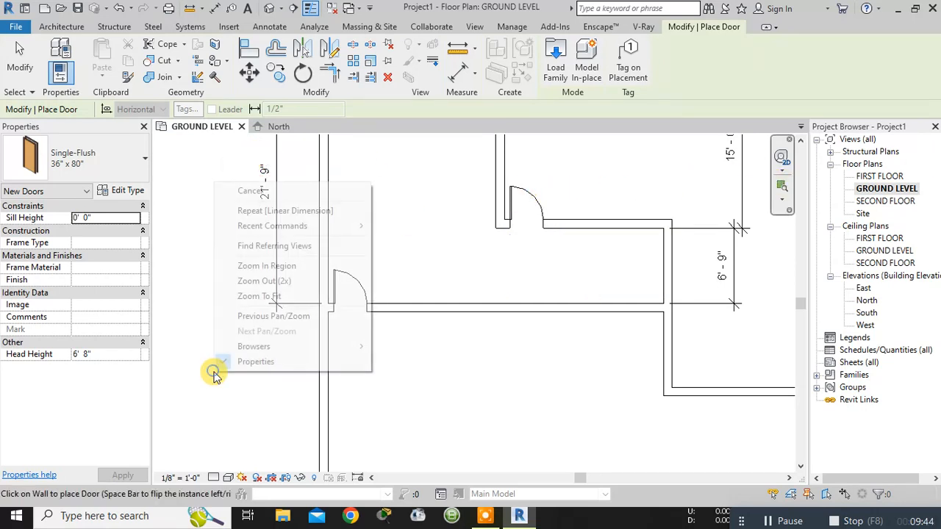
{"action": "left_click", "coordinate": [248, 192]}
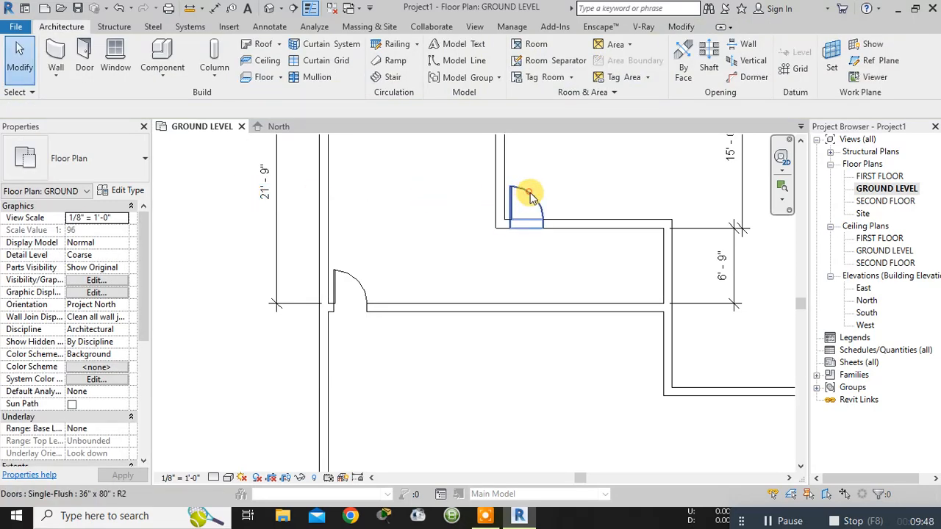
{"action": "left_click", "coordinate": [530, 197]}
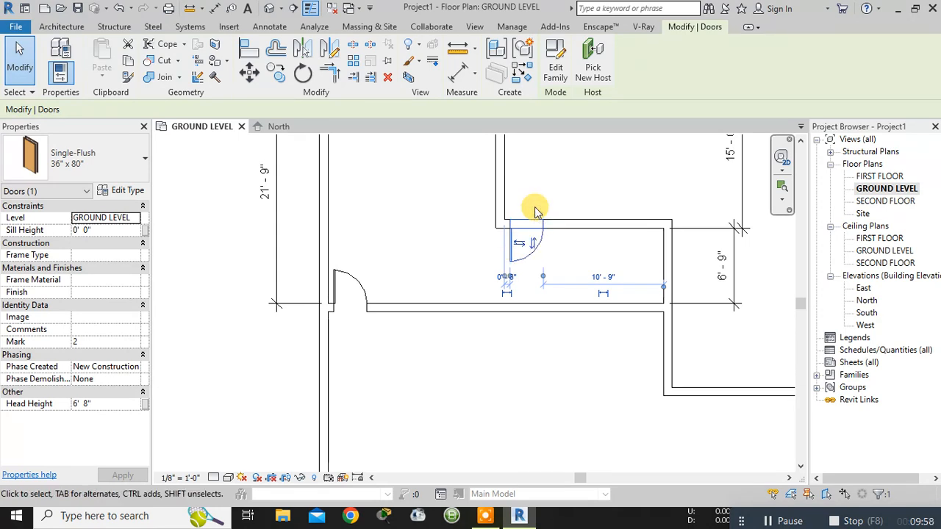
{"action": "left_click", "coordinate": [534, 208]}
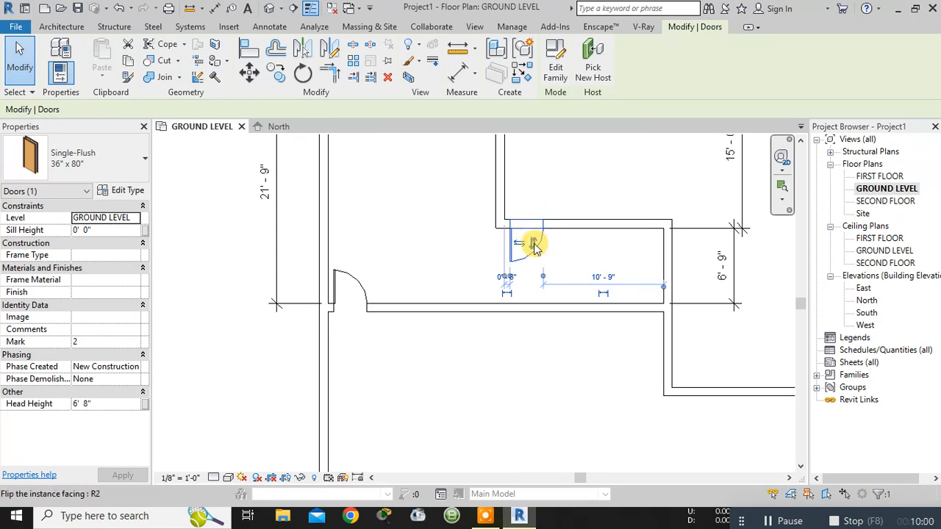
{"action": "left_click", "coordinate": [533, 244]}
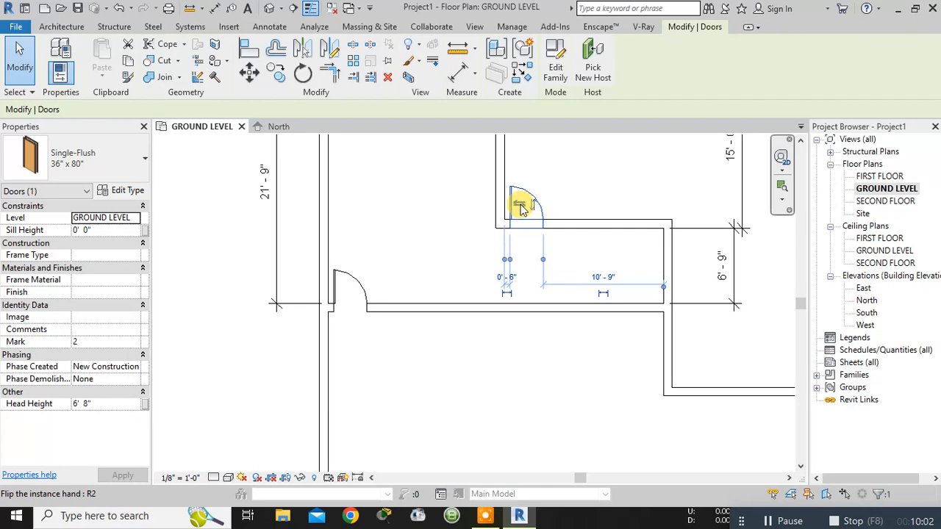
{"action": "left_click", "coordinate": [520, 207]}
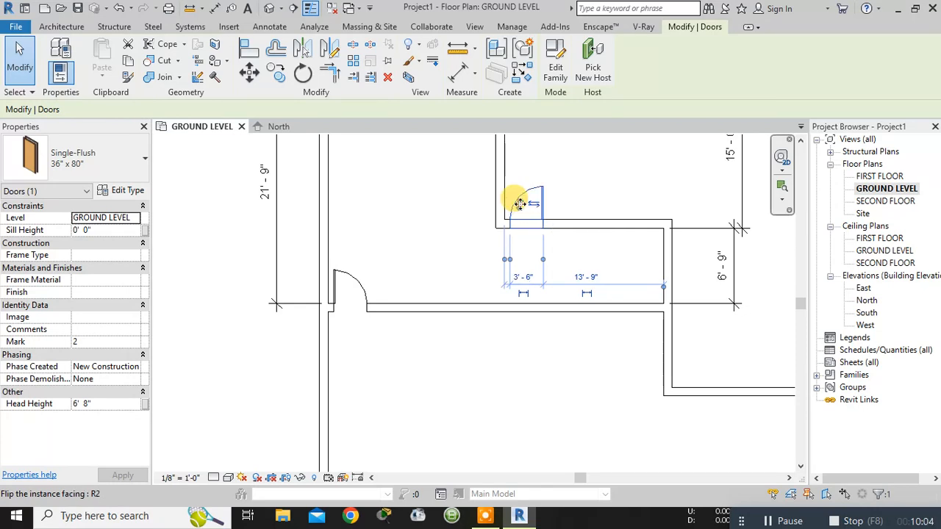
{"action": "left_click", "coordinate": [534, 203]}
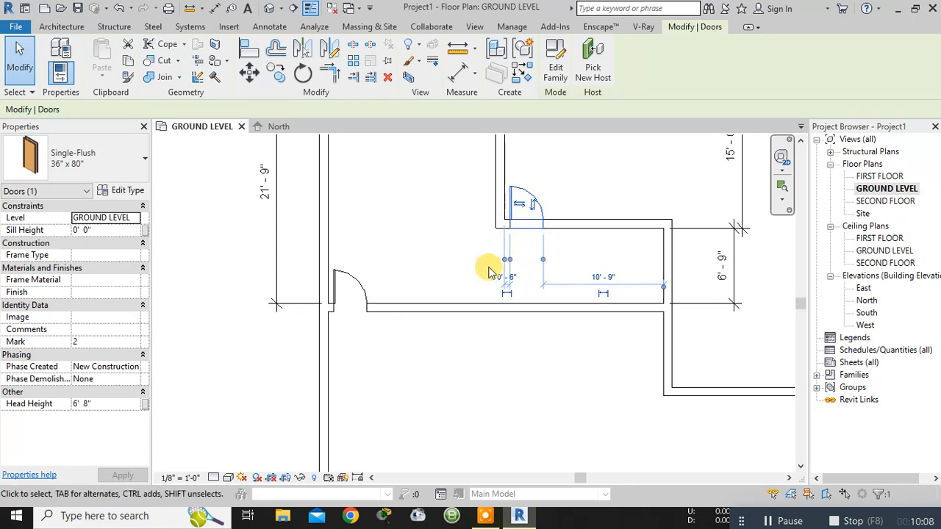
{"action": "scroll", "coordinate": [470, 259], "scroll_direction": "down", "scroll_amount": 1}
{"action": "middle_click_drag", "start_coordinate": [476, 321], "coordinate": [472, 350]}
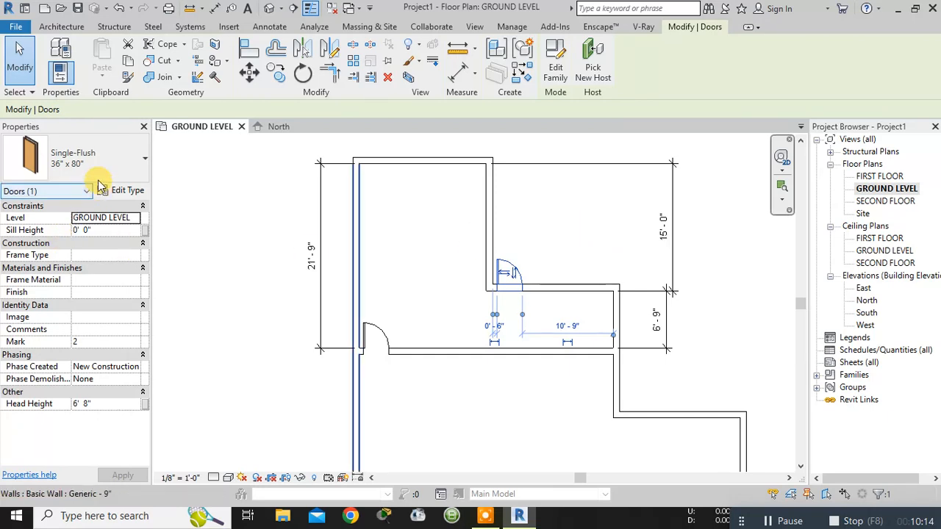
{"action": "left_click", "coordinate": [520, 274]}
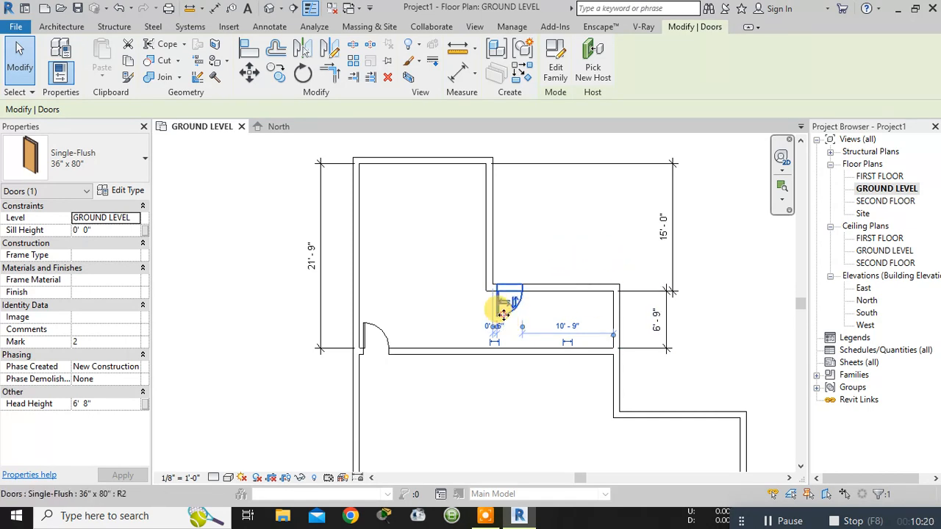
- Change the upper step wall's door to the Single-Flush 30" x 80" type and deselect it
{"action": "left_click", "coordinate": [107, 163]}
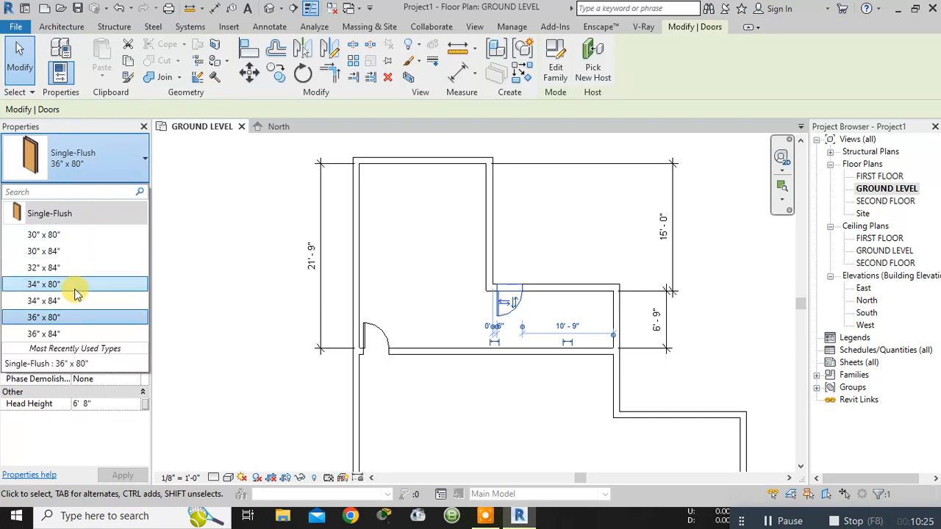
{"action": "left_click", "coordinate": [58, 240]}
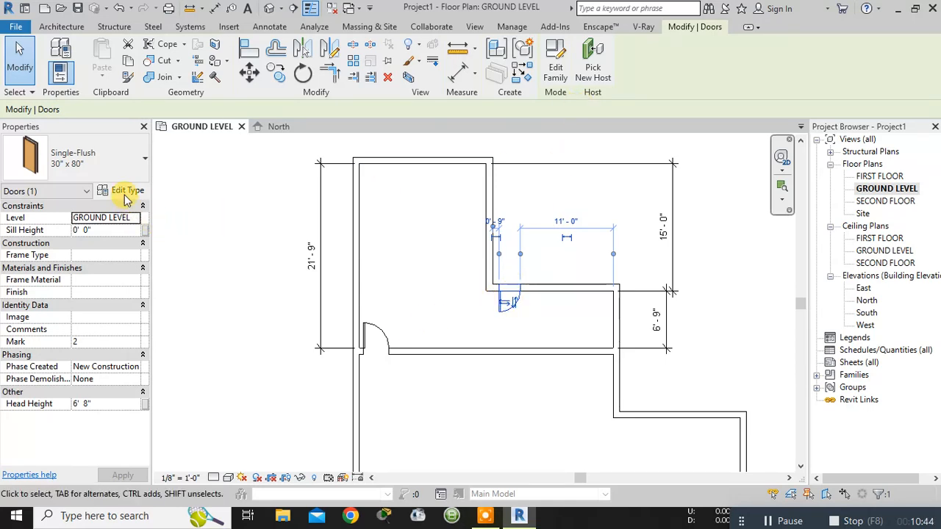
{"action": "left_click", "coordinate": [142, 162]}
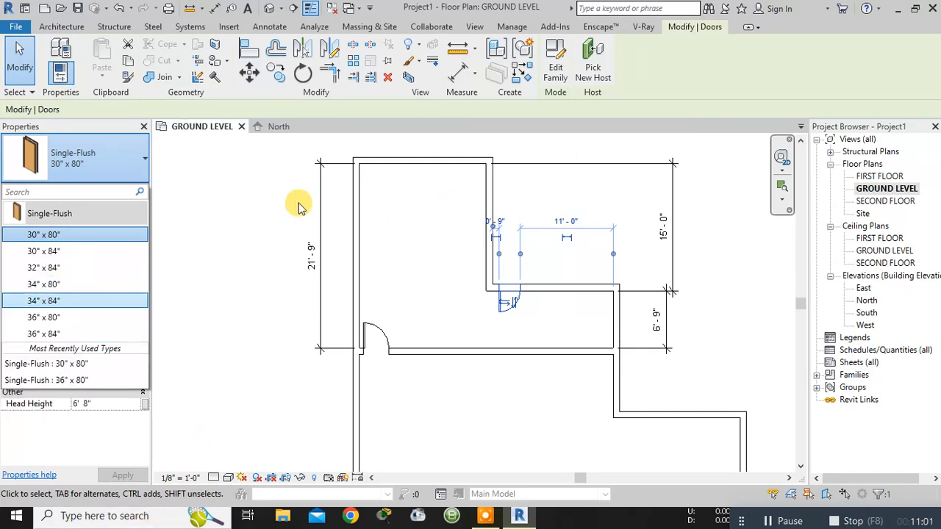
{"action": "left_click", "coordinate": [175, 181]}
{"action": "left_click", "coordinate": [180, 175]}
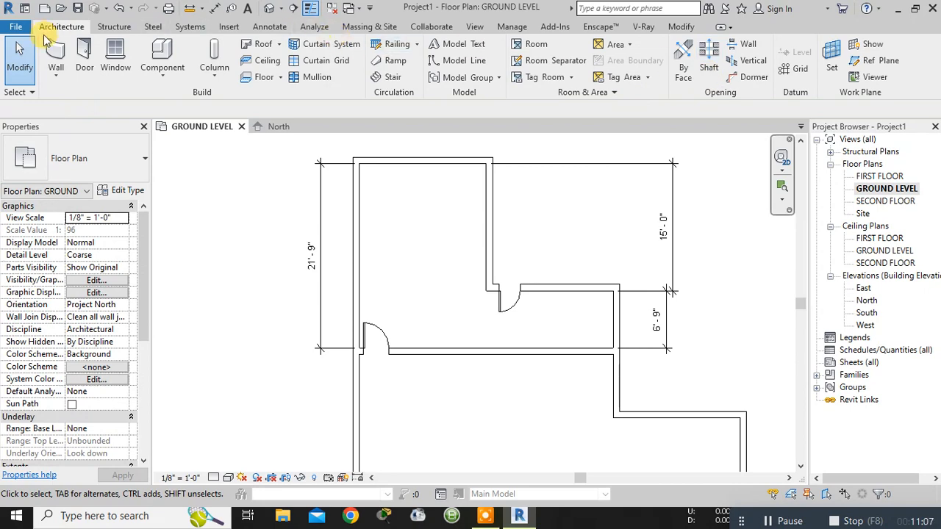
- Start placing a door, dismiss the save reminder, and browse the US Imperial library to its Doors folder for loading families
{"action": "left_click", "coordinate": [83, 68]}
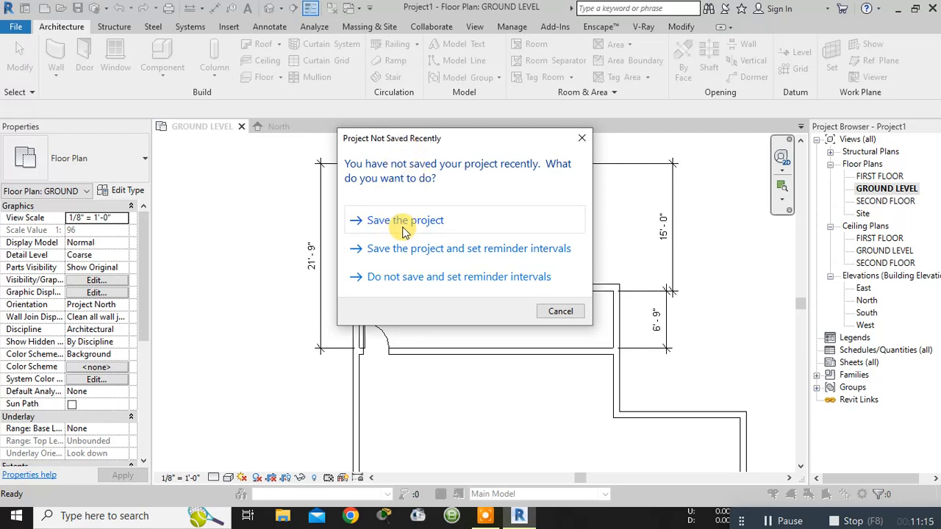
{"action": "left_click", "coordinate": [578, 139]}
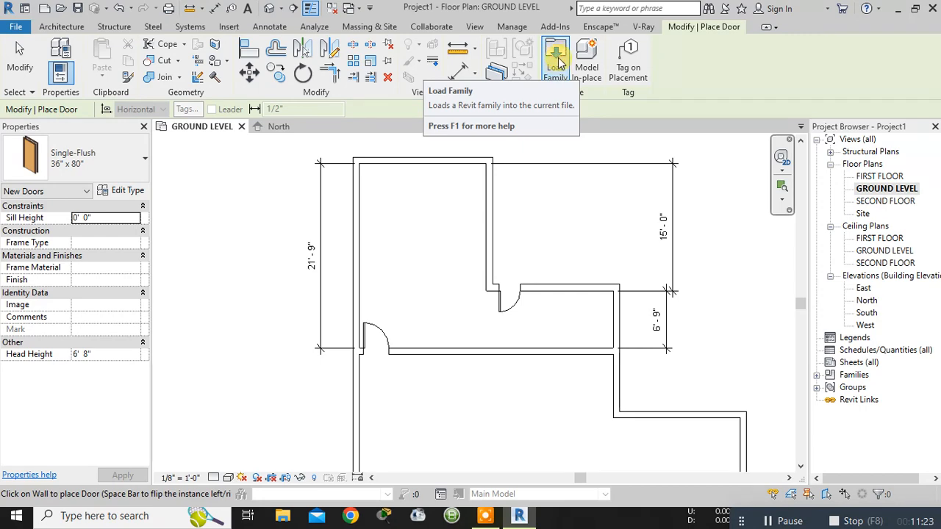
{"action": "left_click", "coordinate": [557, 61]}
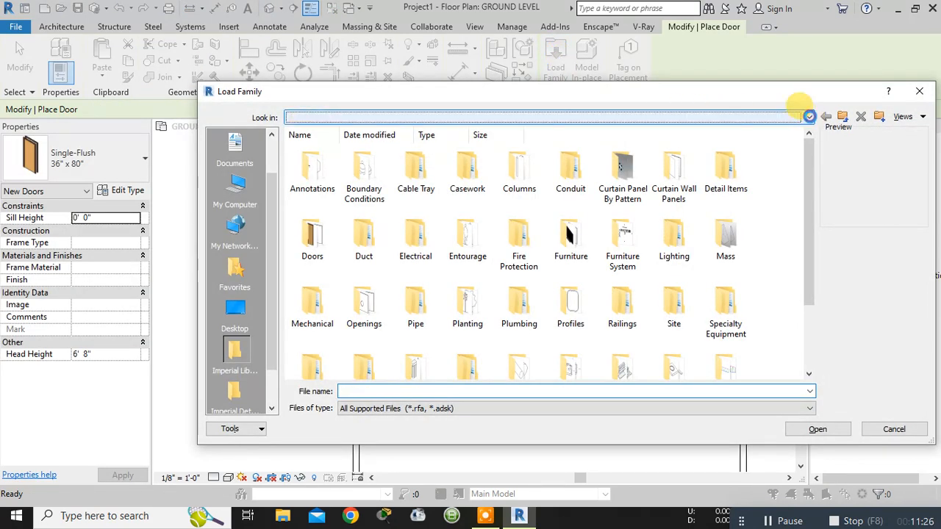
{"action": "left_click", "coordinate": [809, 118]}
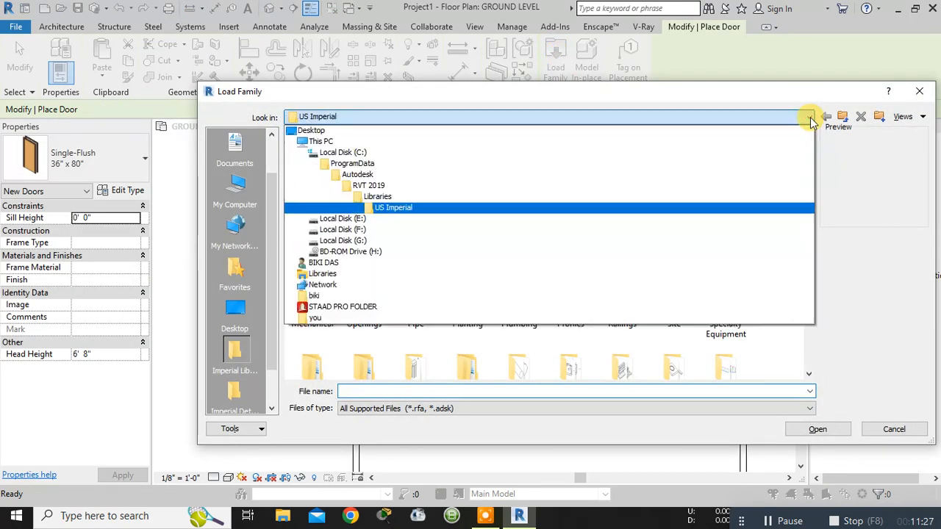
{"action": "left_click", "coordinate": [384, 210]}
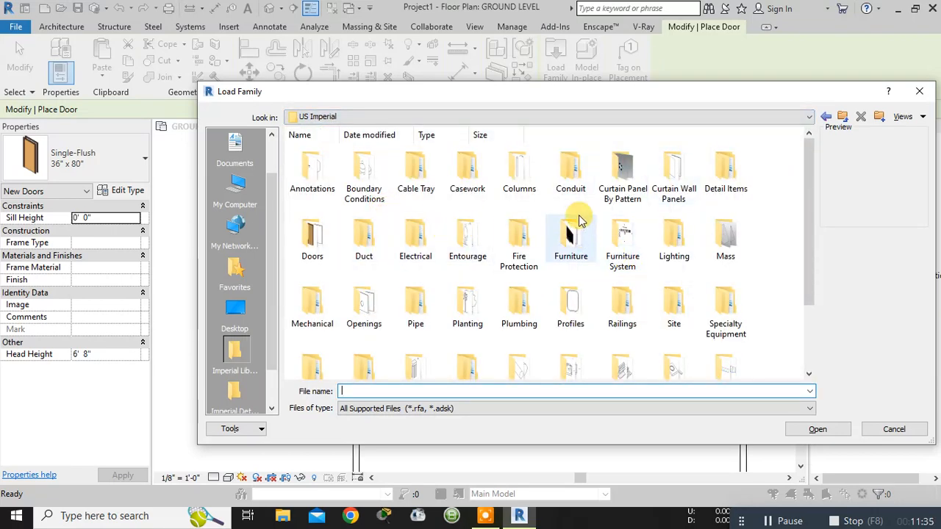
{"action": "left_click", "coordinate": [573, 189]}
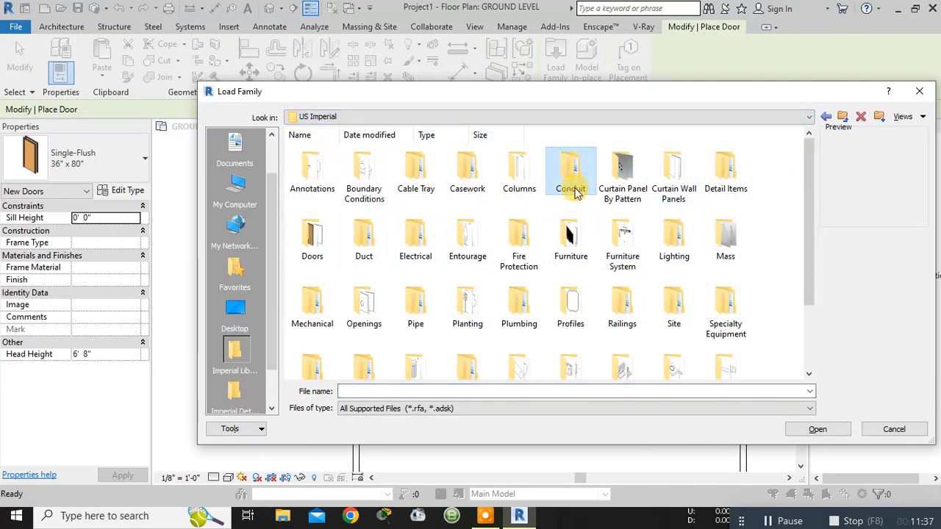
{"action": "key", "text": "d"}
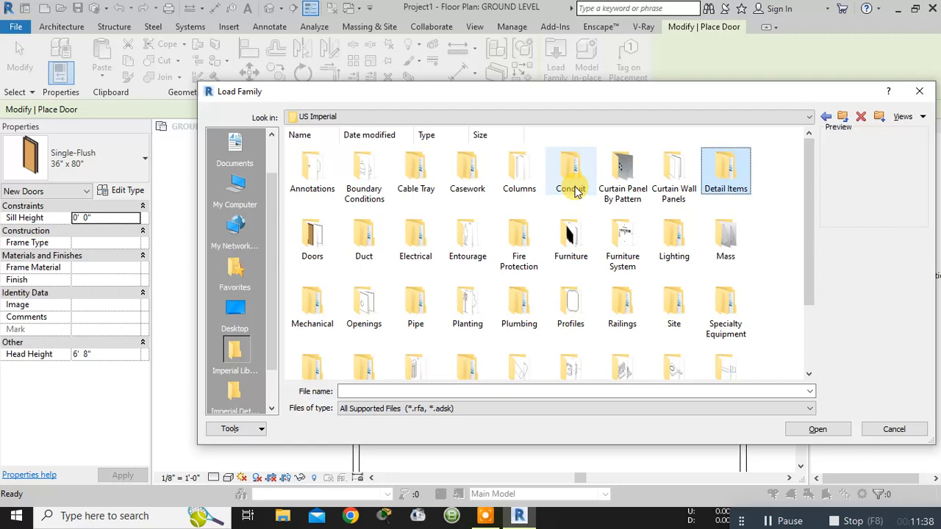
{"action": "double_click", "coordinate": [316, 237]}
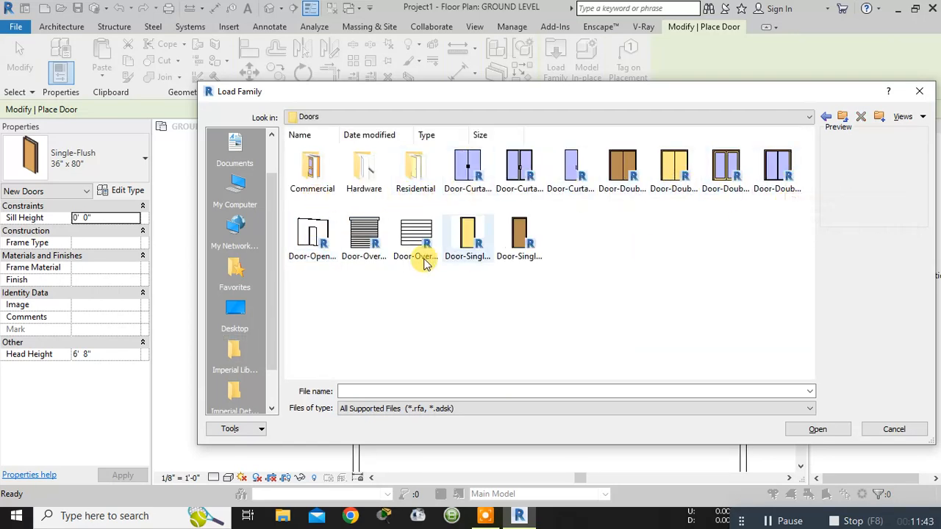
- Try to load the Door-Curtain-Wall-Double-Glass, Door-Curtain-Wall-Double-Storefront and Door-Curtain-Wall-Single-Glass families as doors
{"action": "left_click", "coordinate": [472, 186]}
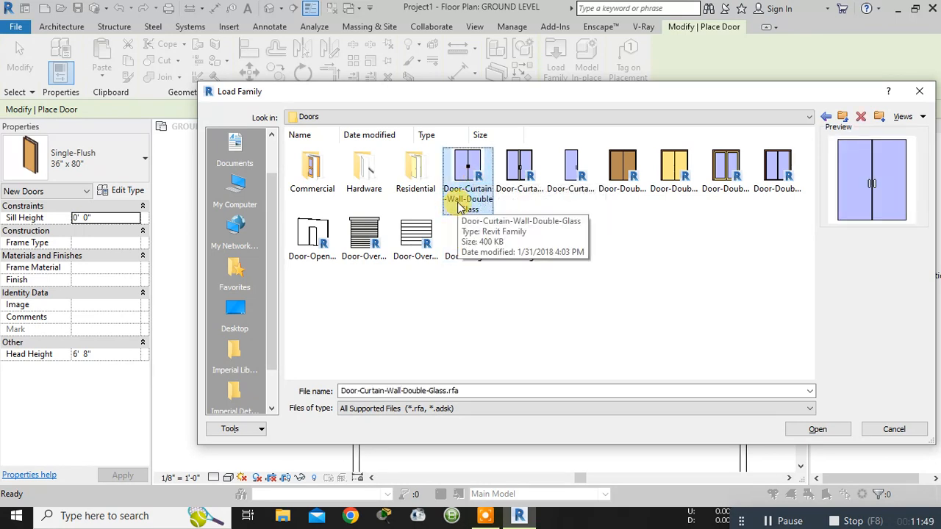
{"action": "left_click", "coordinate": [499, 181]}
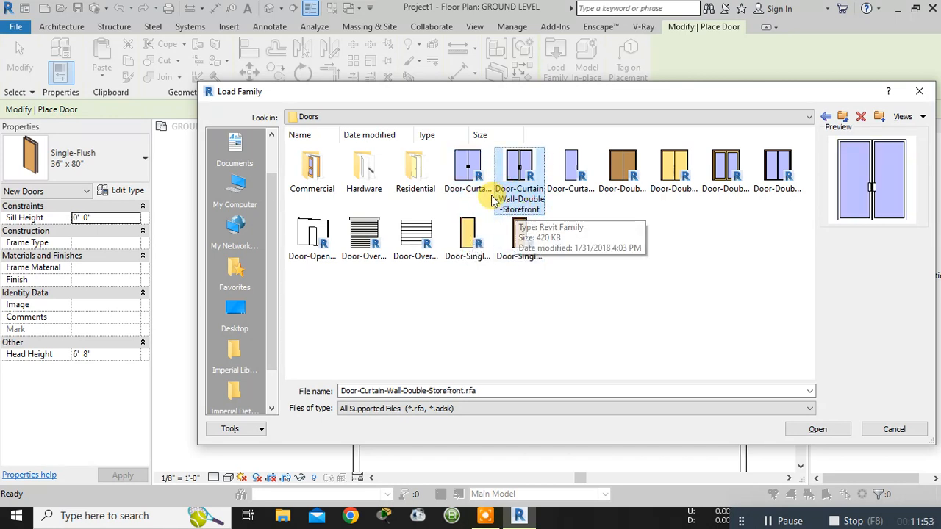
{"action": "left_click_drag", "start_coordinate": [591, 204], "coordinate": [467, 171]}
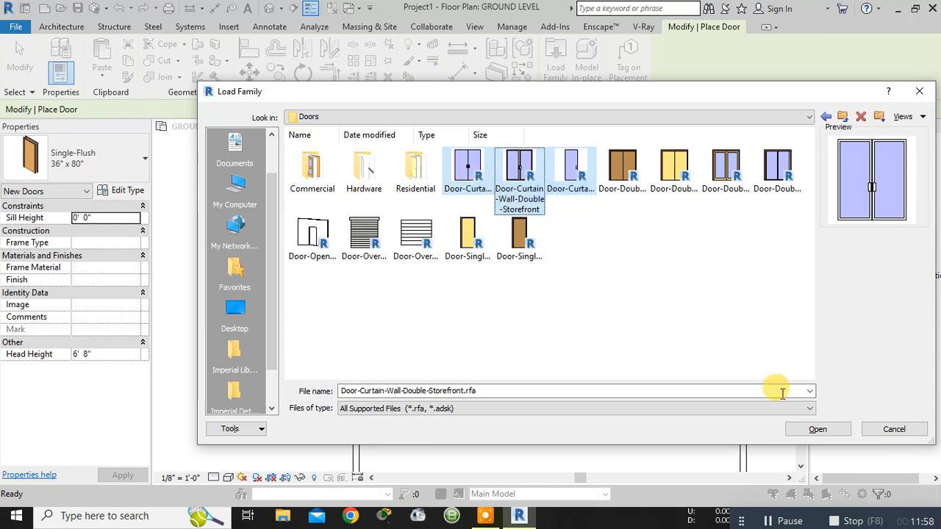
{"action": "left_click", "coordinate": [807, 429]}
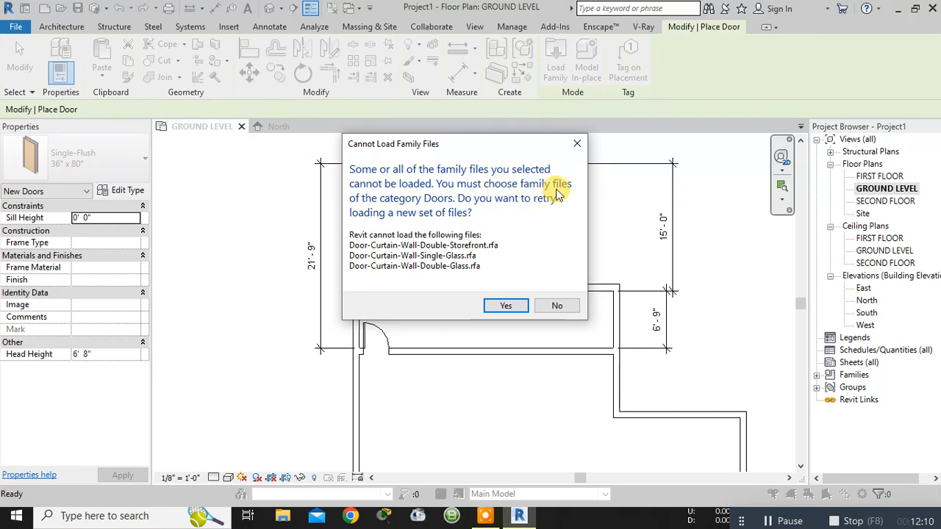
{"action": "left_click", "coordinate": [507, 307]}
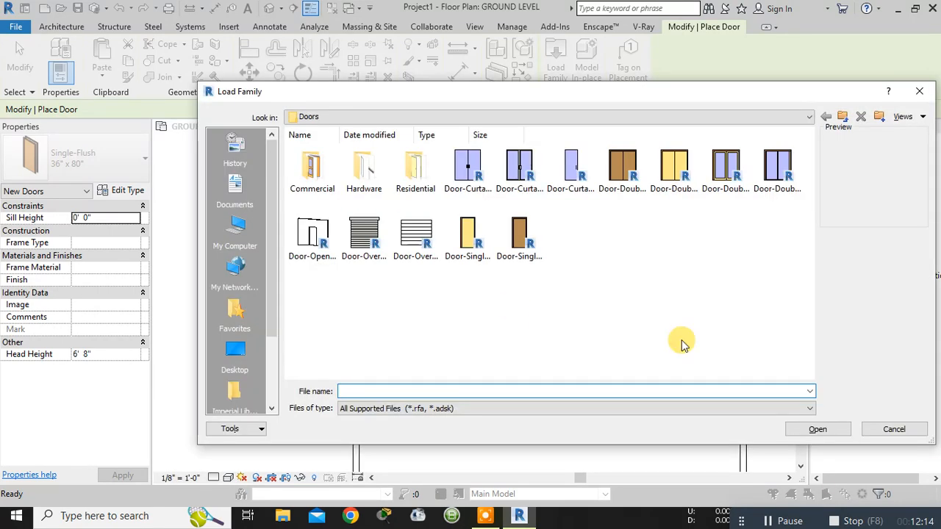
{"action": "left_click", "coordinate": [897, 430]}
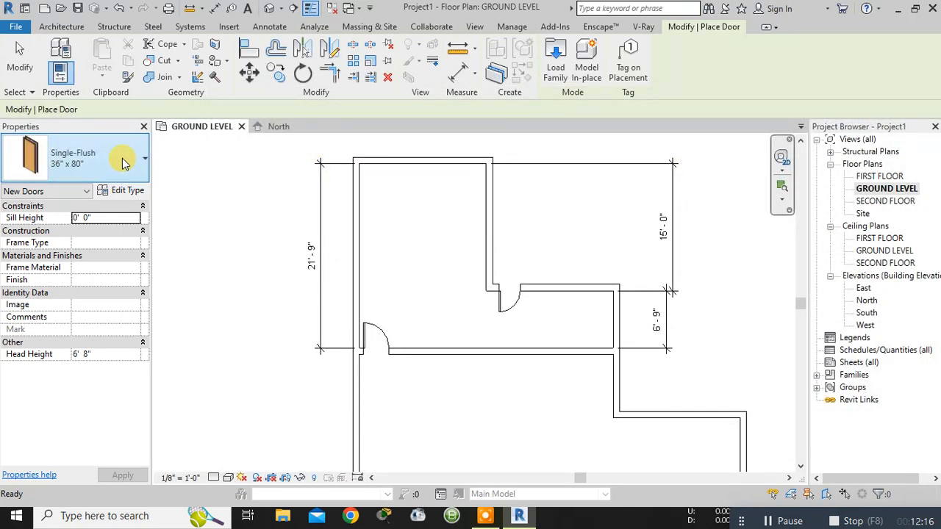
{"action": "left_click", "coordinate": [123, 163]}
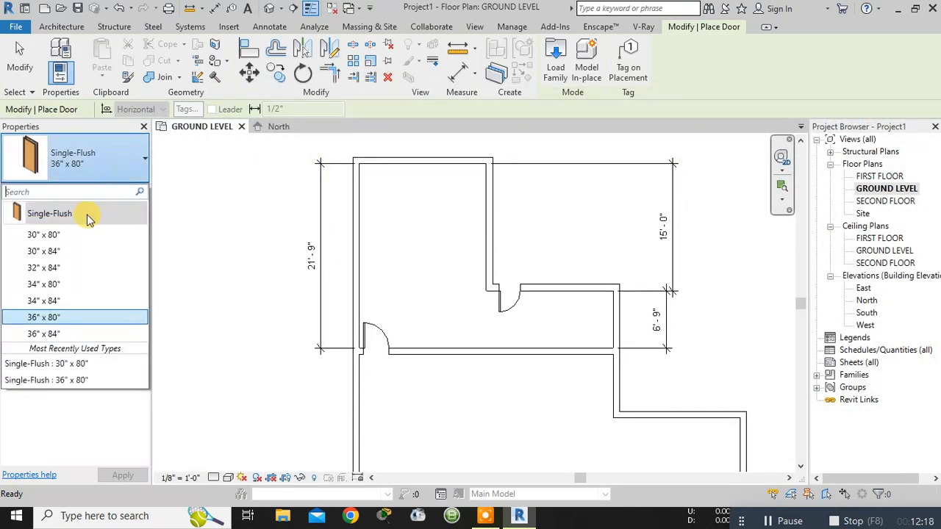
{"action": "left_click", "coordinate": [188, 228]}
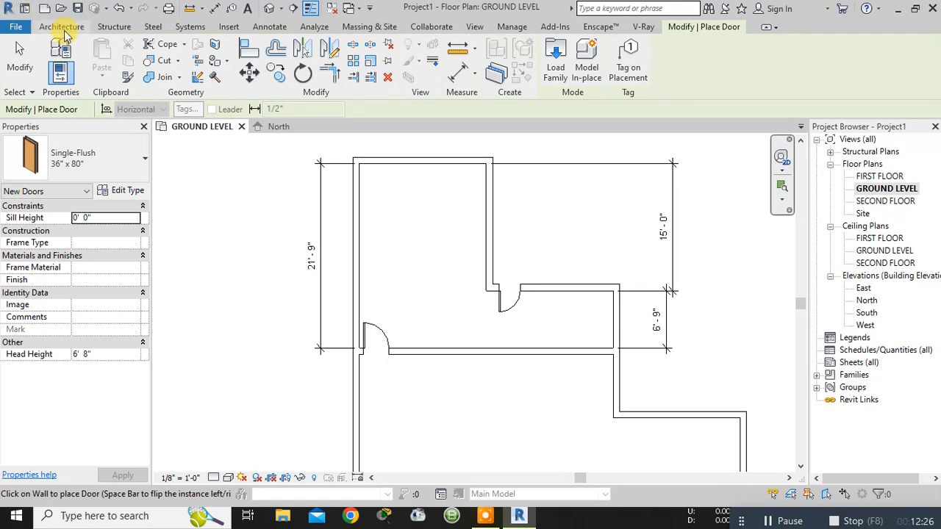
{"action": "left_click", "coordinate": [64, 30]}
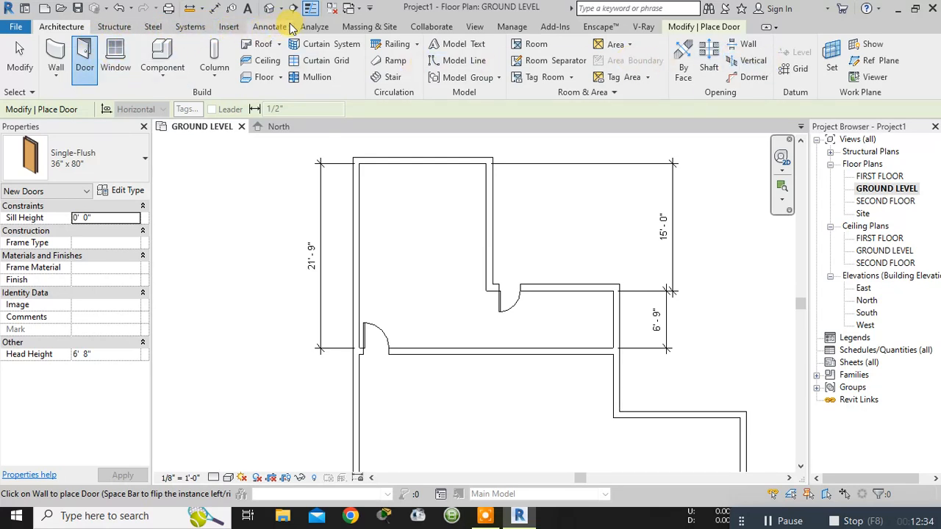
{"action": "left_click", "coordinate": [511, 28]}
{"action": "left_click", "coordinate": [553, 27]}
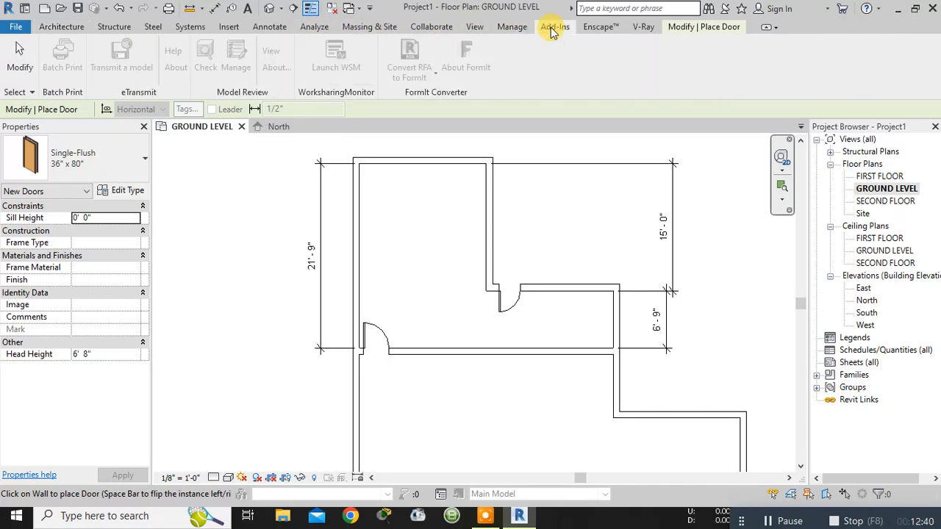
{"action": "left_click", "coordinate": [592, 27]}
{"action": "left_click", "coordinate": [470, 28]}
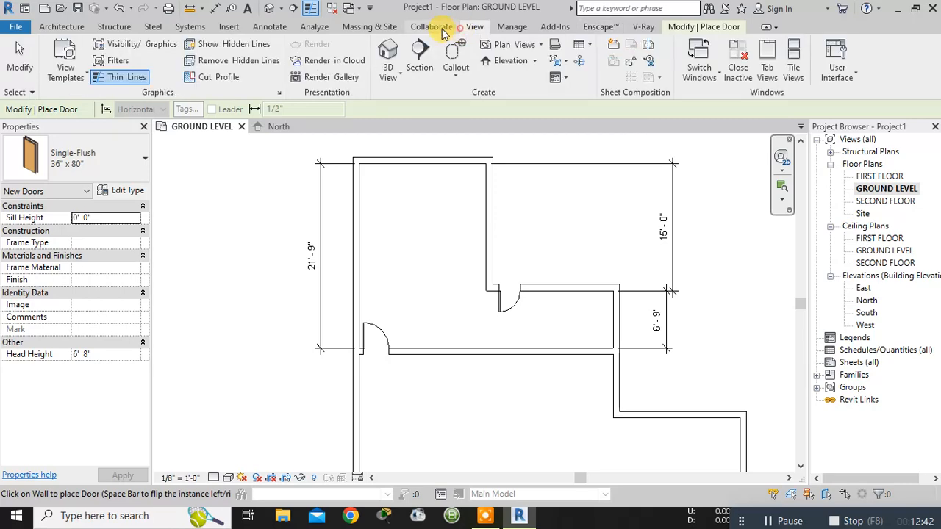
{"action": "left_click", "coordinate": [441, 28]}
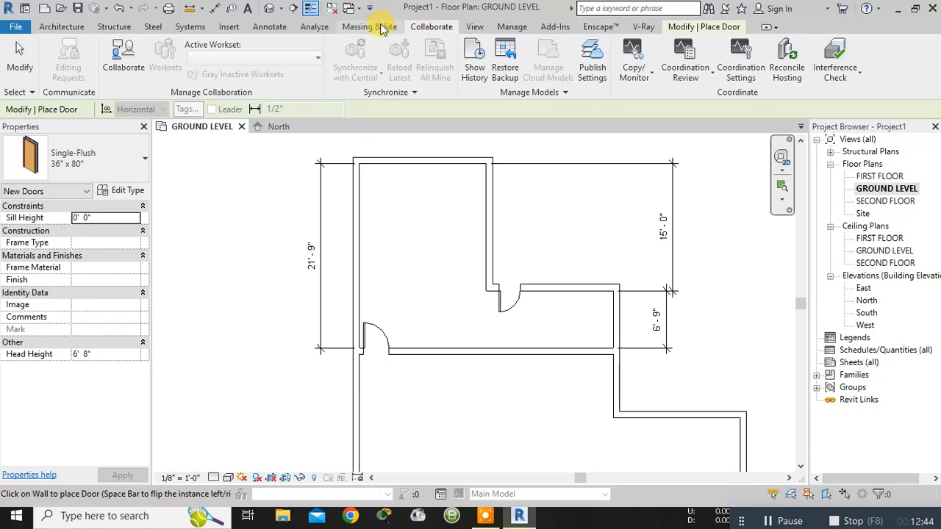
- Open all the door families in the library's Doors folder for loading, leaving out the Commercial, Hardware and Residential subfolders
{"action": "left_click", "coordinate": [232, 29]}
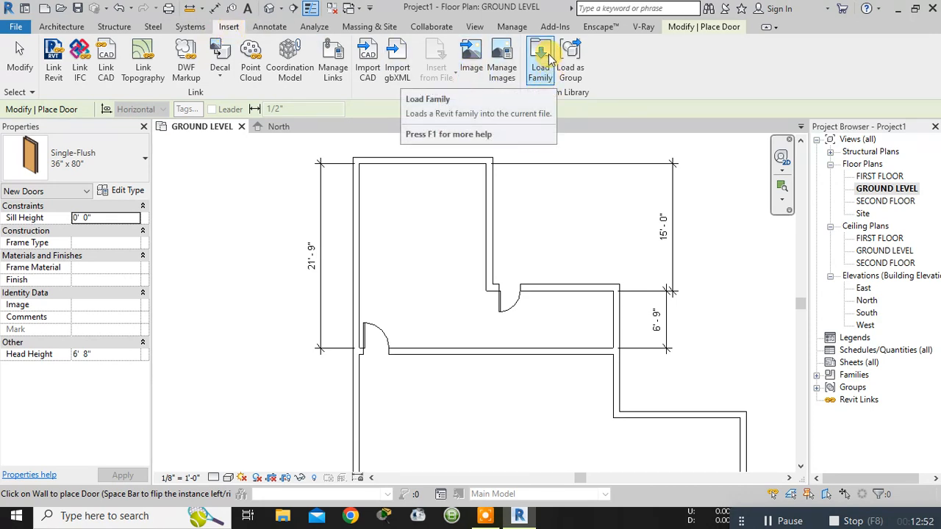
{"action": "left_click", "coordinate": [543, 59]}
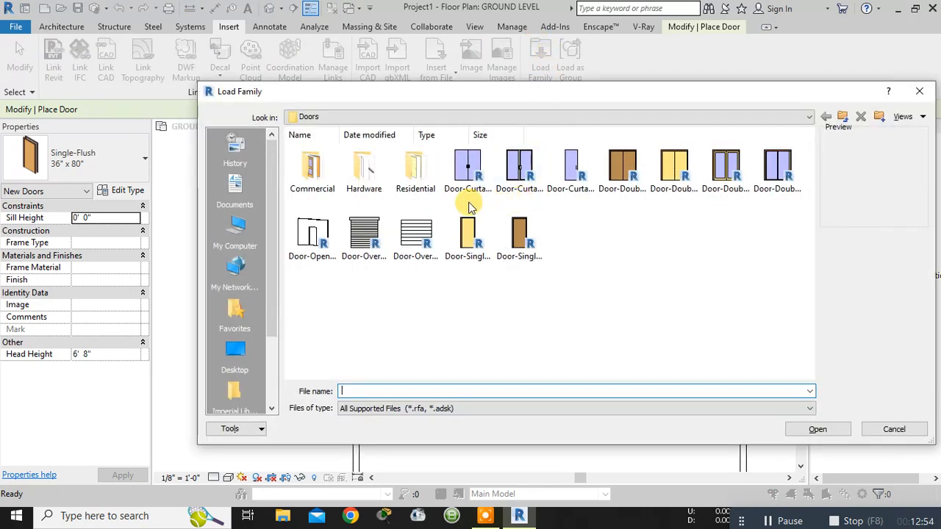
{"action": "left_click_drag", "start_coordinate": [308, 279], "coordinate": [565, 216]}
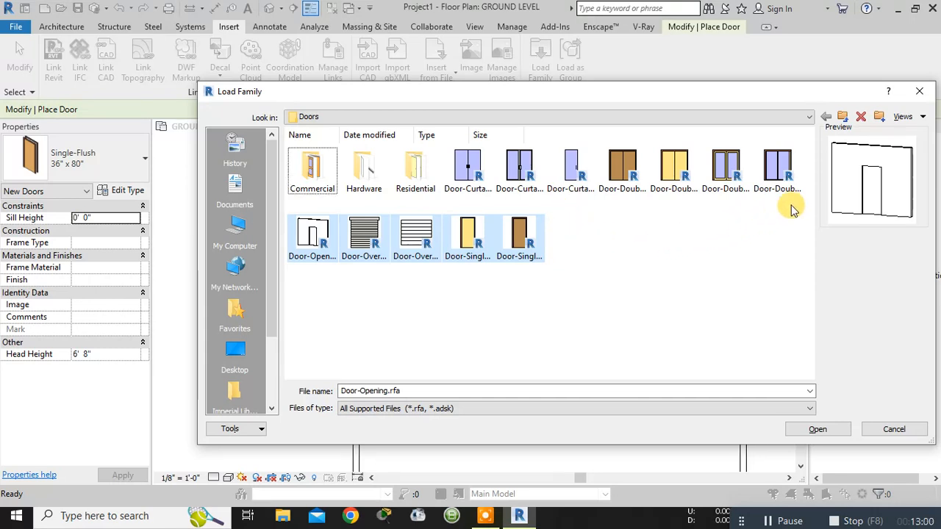
{"action": "left_click_drag", "start_coordinate": [791, 202], "coordinate": [456, 171], "text": "ctrl"}
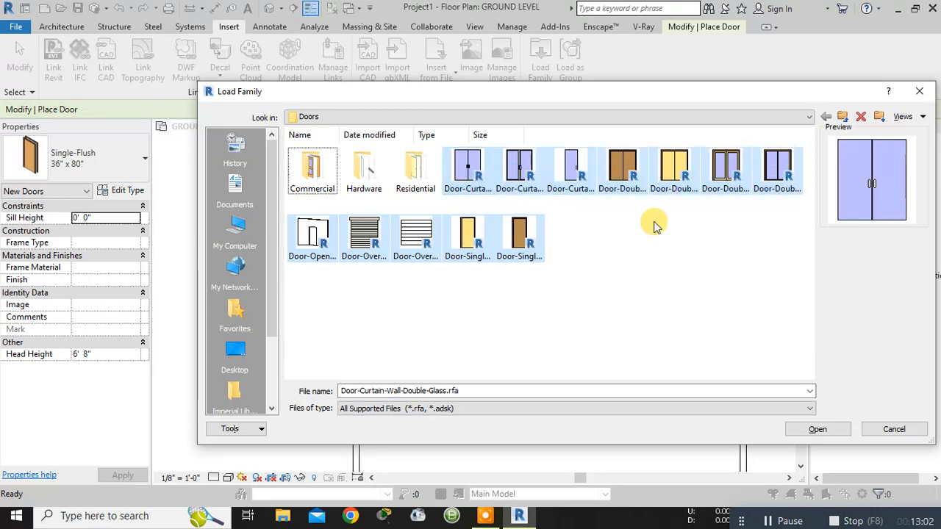
{"action": "left_click", "coordinate": [818, 430]}
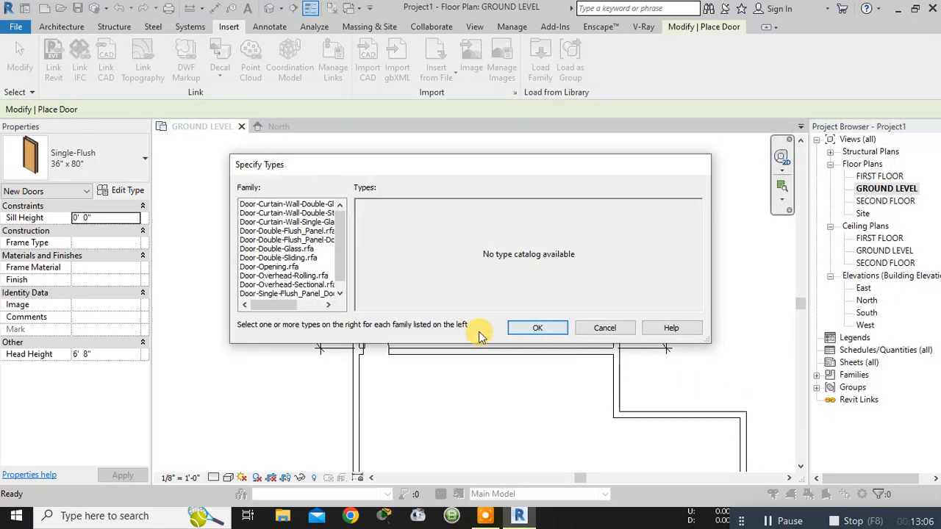
- Check the type catalogs of the opening, double-glass, double-flush and overhead-rolling doors, and load the whole set of families
{"action": "left_click", "coordinate": [302, 267]}
{"action": "left_click", "coordinate": [306, 249]}
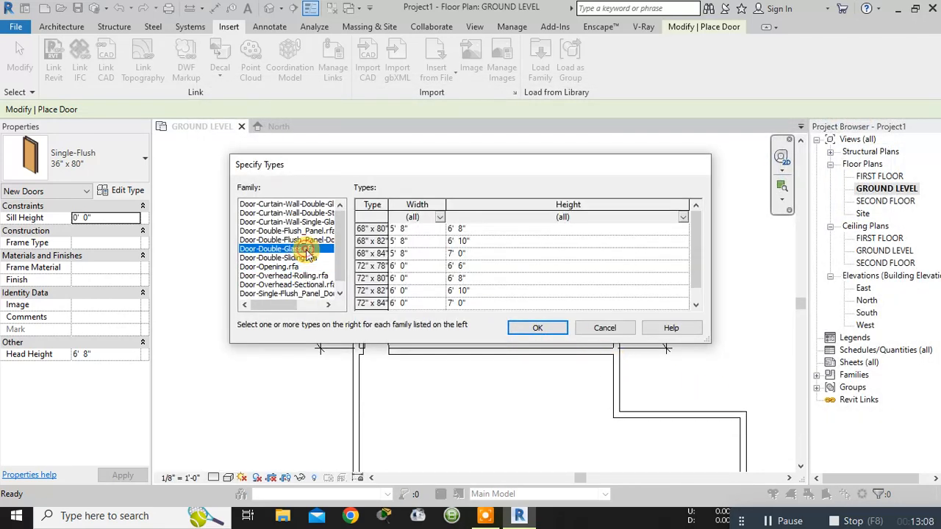
{"action": "left_click", "coordinate": [303, 239]}
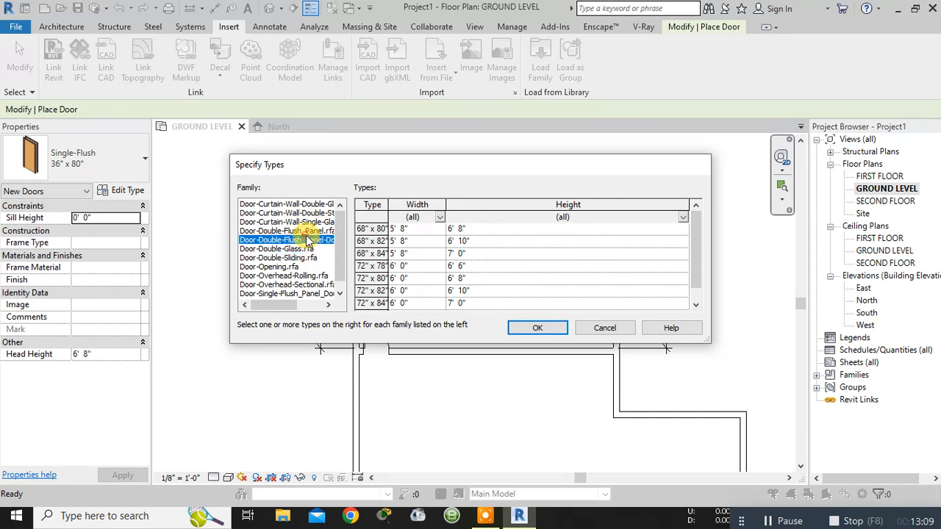
{"action": "left_click", "coordinate": [304, 275]}
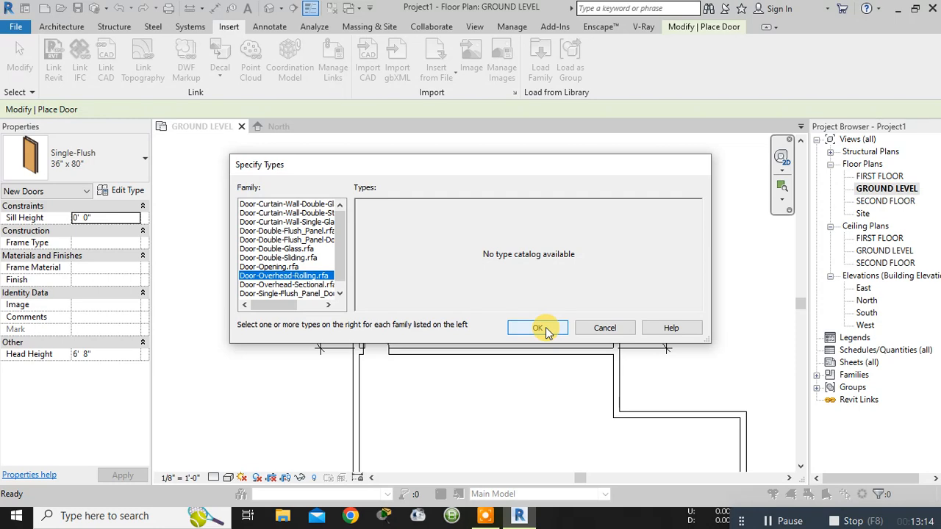
{"action": "left_click", "coordinate": [311, 250]}
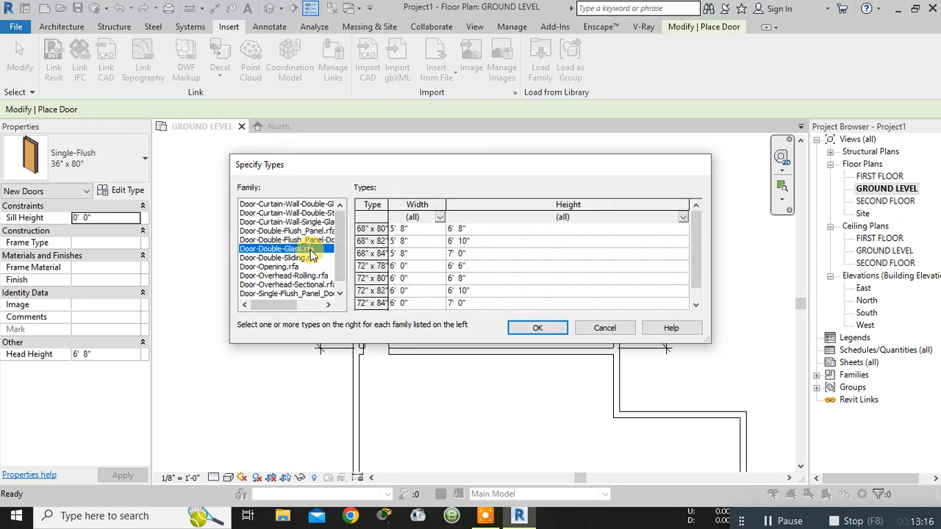
{"action": "left_click", "coordinate": [530, 328]}
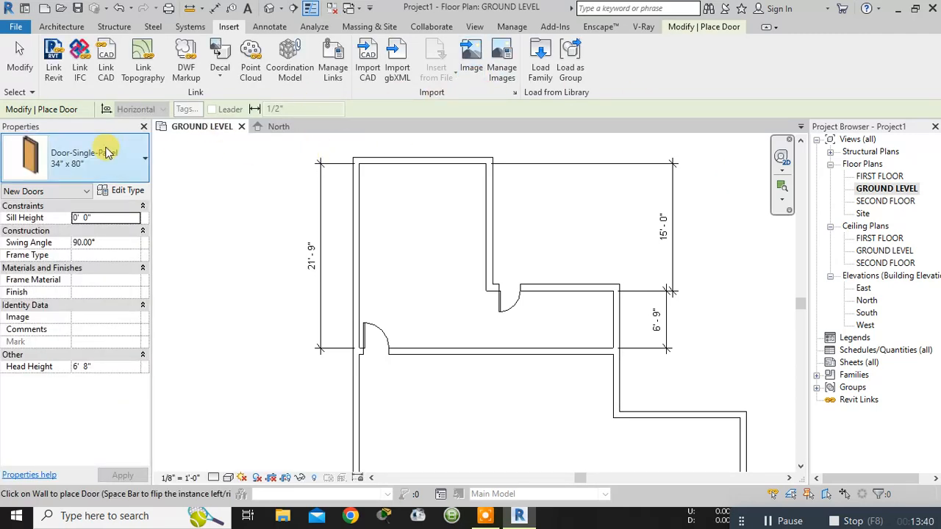
- Preview the newly loaded door families and choose the Door-Opening 30" x 80" type for placement
{"action": "left_click", "coordinate": [134, 165]}
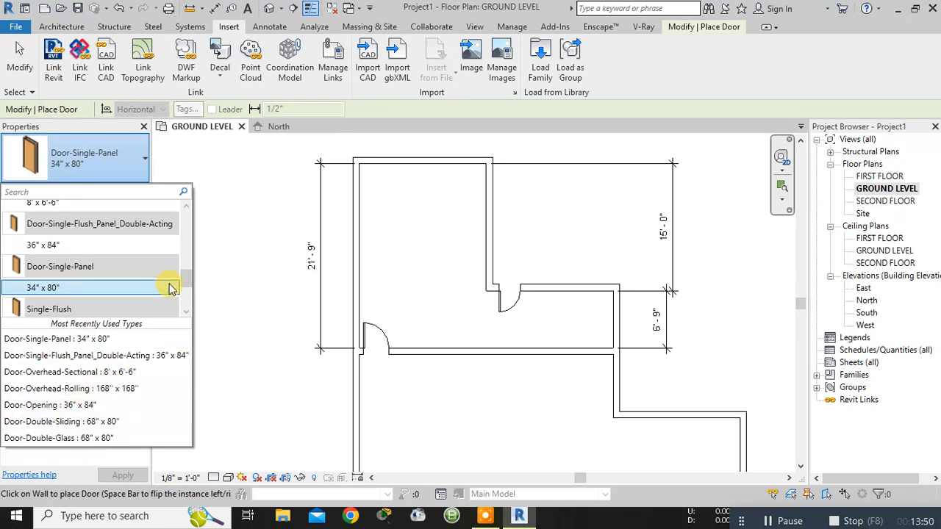
{"action": "left_click_drag", "start_coordinate": [184, 281], "coordinate": [186, 228]}
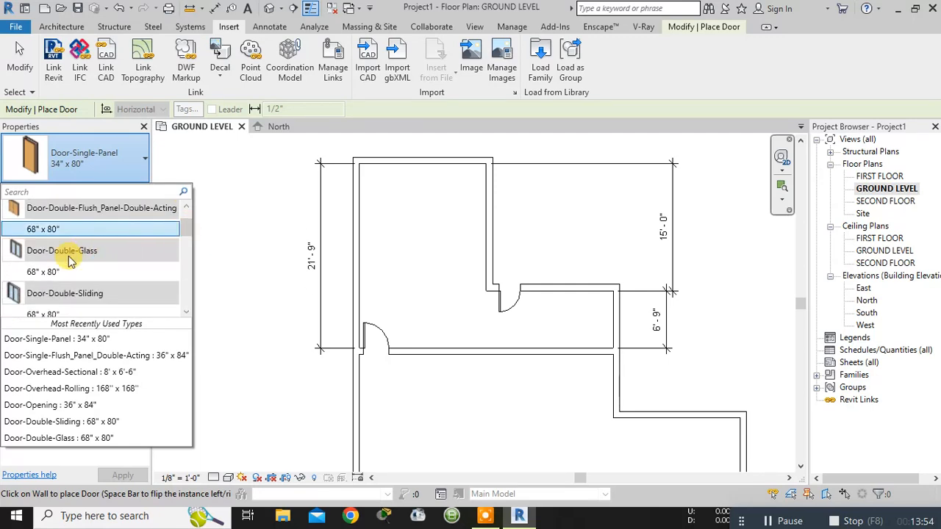
{"action": "mouse_move", "coordinate": [69, 256]}
{"action": "scroll", "coordinate": [71, 261], "scroll_direction": "up", "scroll_amount": 1}
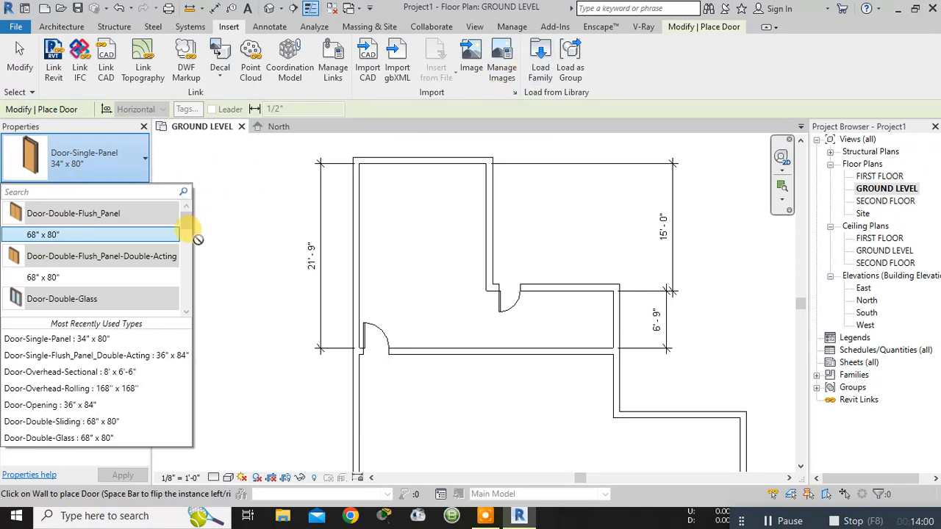
{"action": "mouse_move", "coordinate": [155, 310]}
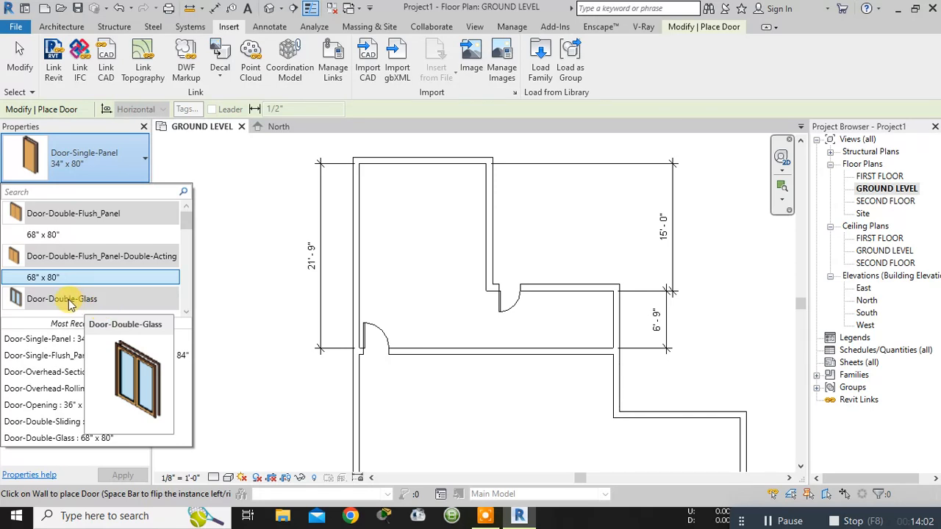
{"action": "left_click_drag", "start_coordinate": [189, 227], "coordinate": [188, 246]}
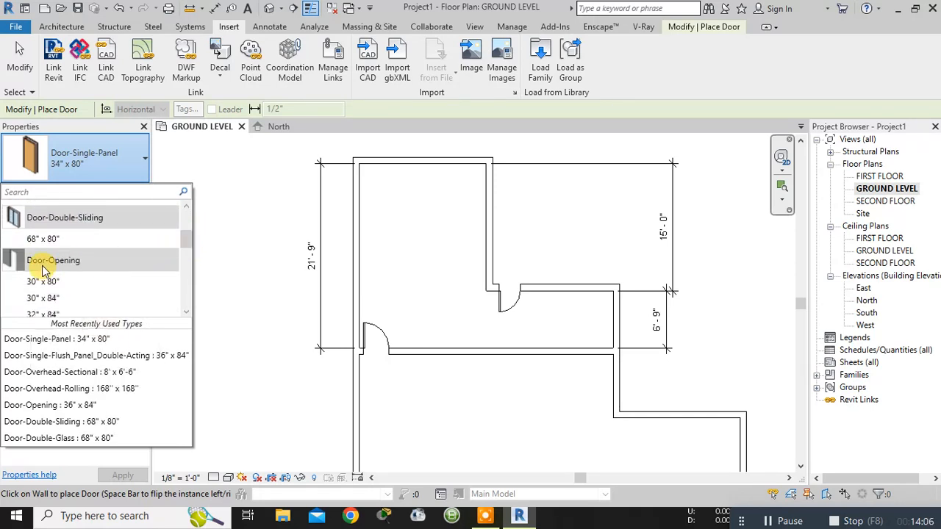
{"action": "mouse_move", "coordinate": [43, 269]}
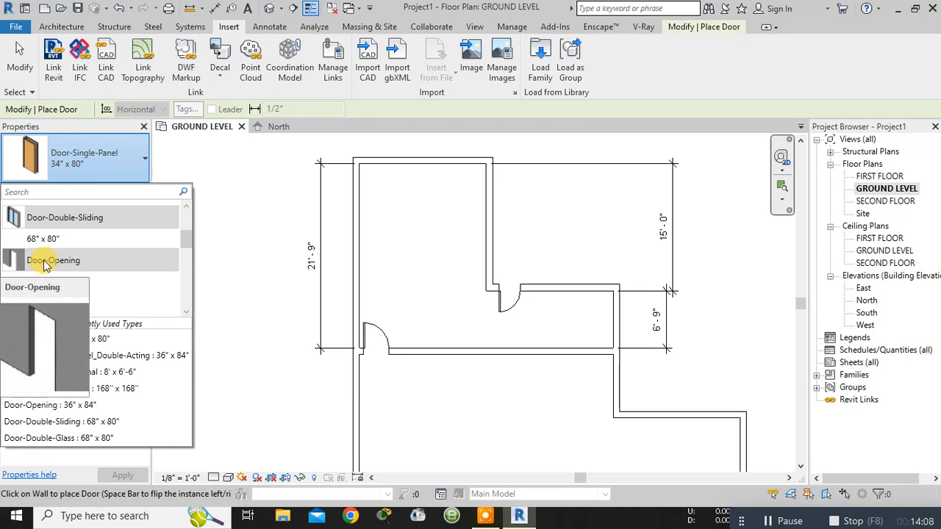
{"action": "left_click", "coordinate": [45, 265]}
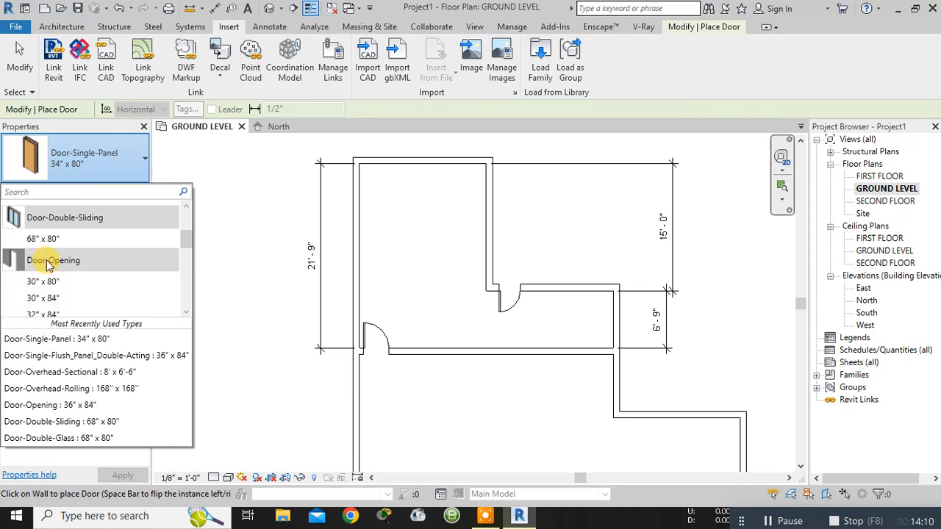
{"action": "left_click", "coordinate": [53, 282]}
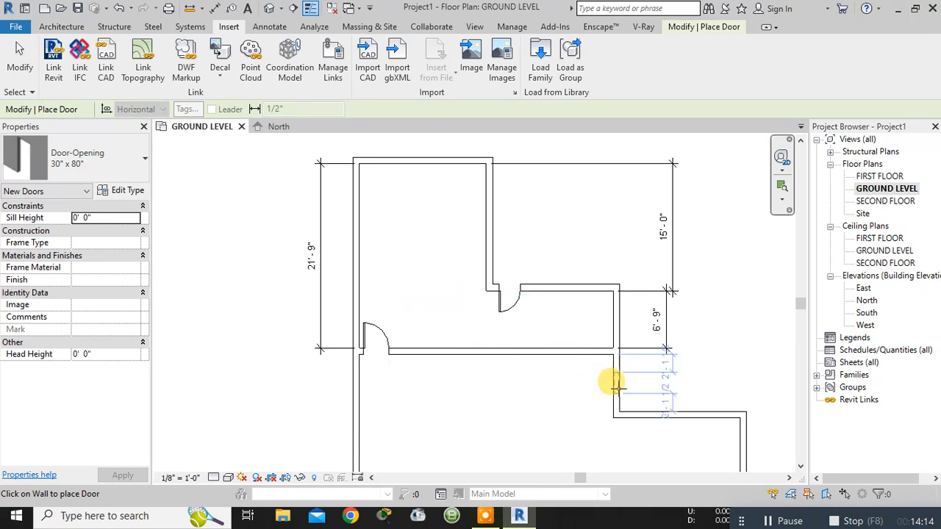
- Place the door opening midway along the upper room's right wall, about 5' 10 1/2" from either end
{"action": "scroll", "coordinate": [636, 446], "scroll_direction": "down", "scroll_amount": 3}
{"action": "middle_click_drag", "start_coordinate": [635, 447], "coordinate": [610, 388]}
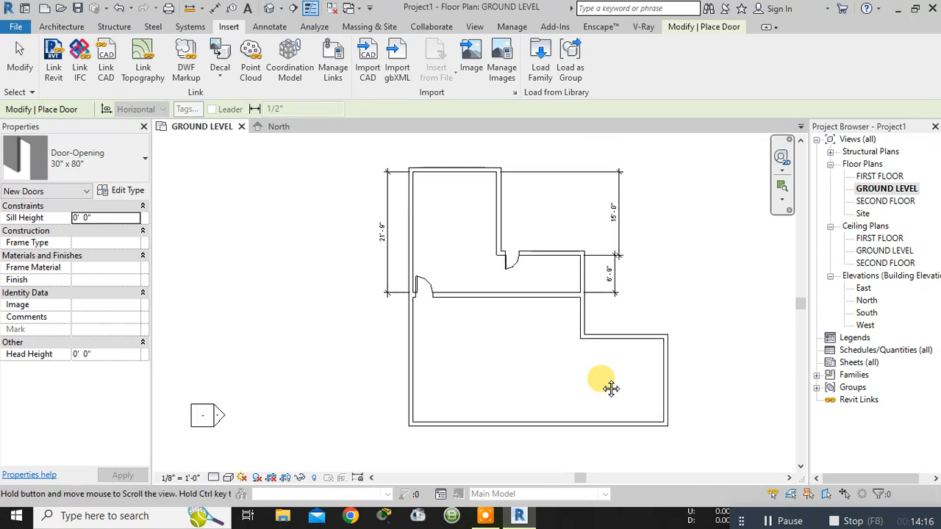
{"action": "left_click", "coordinate": [498, 208]}
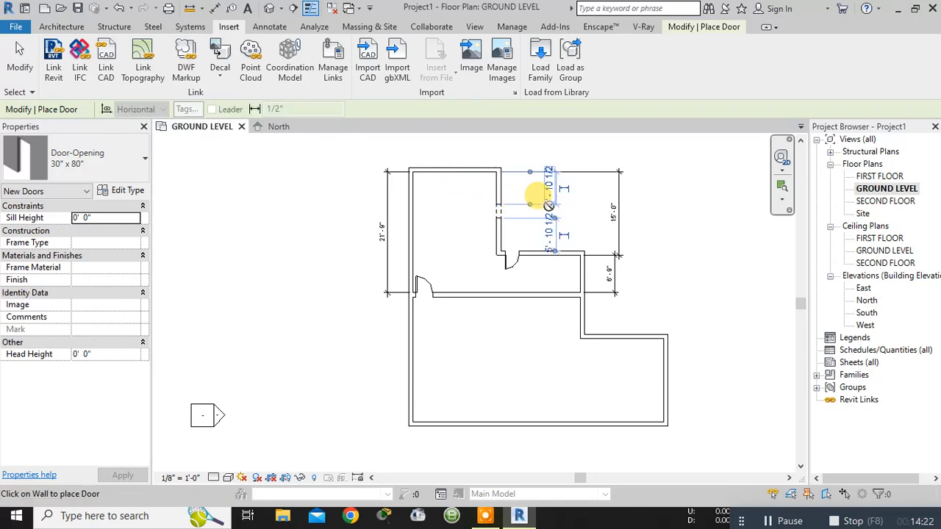
{"action": "scroll", "coordinate": [548, 206], "scroll_direction": "up", "scroll_amount": 4}
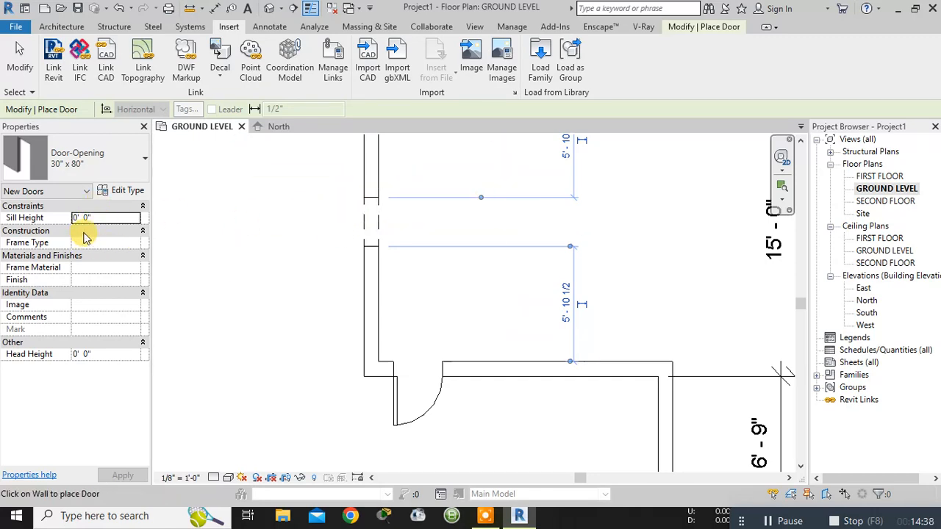
- Review the type properties of the 30" x 80" Door-Opening, including its rough width and rough height, and close them
{"action": "scroll", "coordinate": [188, 211], "scroll_direction": "down", "scroll_amount": 2}
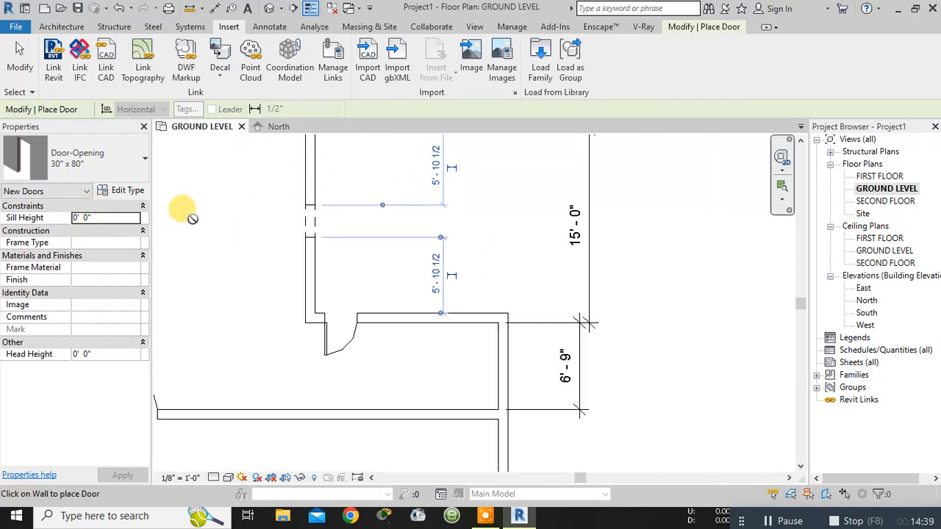
{"action": "left_click", "coordinate": [114, 197]}
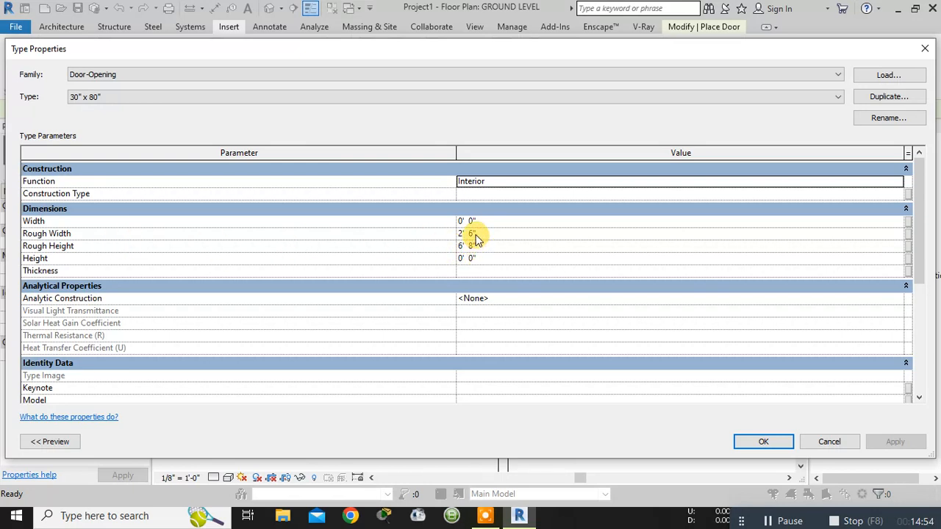
{"action": "left_click", "coordinate": [779, 444]}
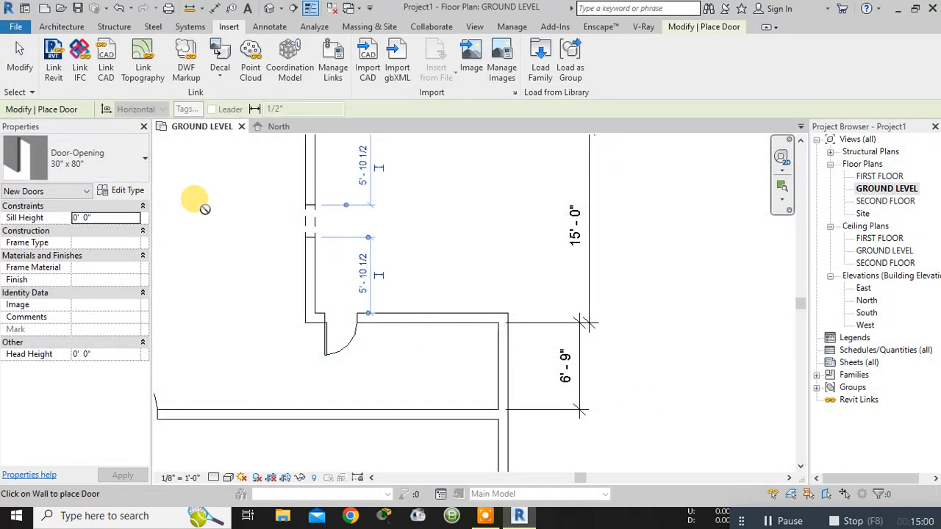
- Look through the loaded door types from Door-Opening back up to the double-panel doors
{"action": "scroll", "coordinate": [198, 204], "scroll_direction": "down", "scroll_amount": 1}
{"action": "left_click", "coordinate": [144, 160]}
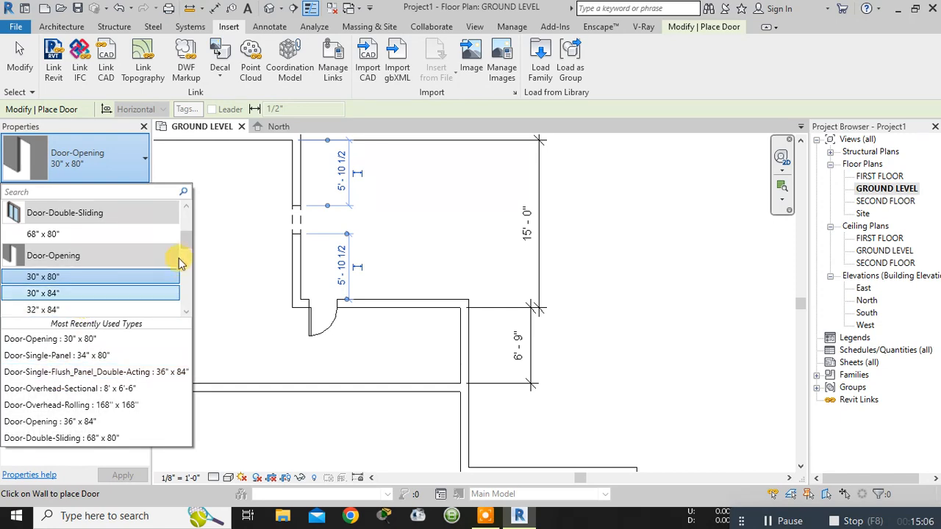
{"action": "left_click", "coordinate": [195, 265]}
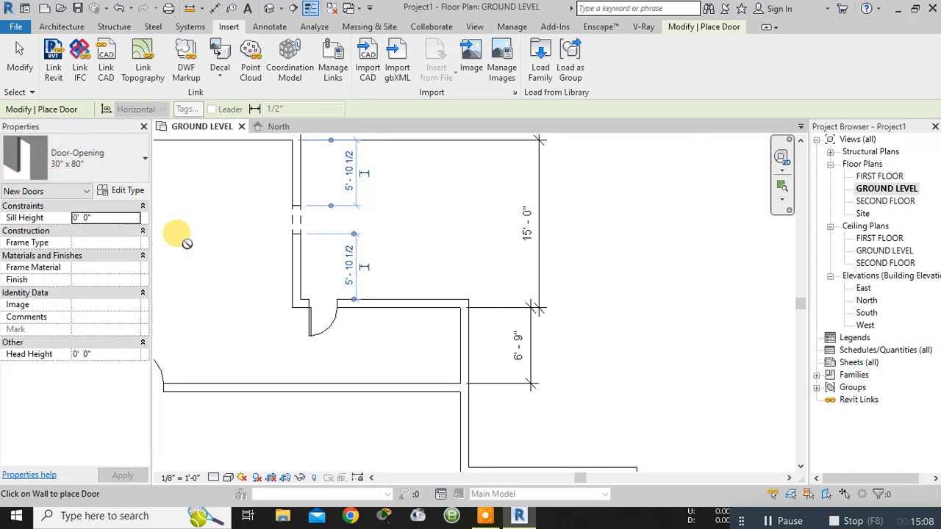
{"action": "left_click", "coordinate": [147, 169]}
{"action": "left_click_drag", "start_coordinate": [185, 237], "coordinate": [180, 215]}
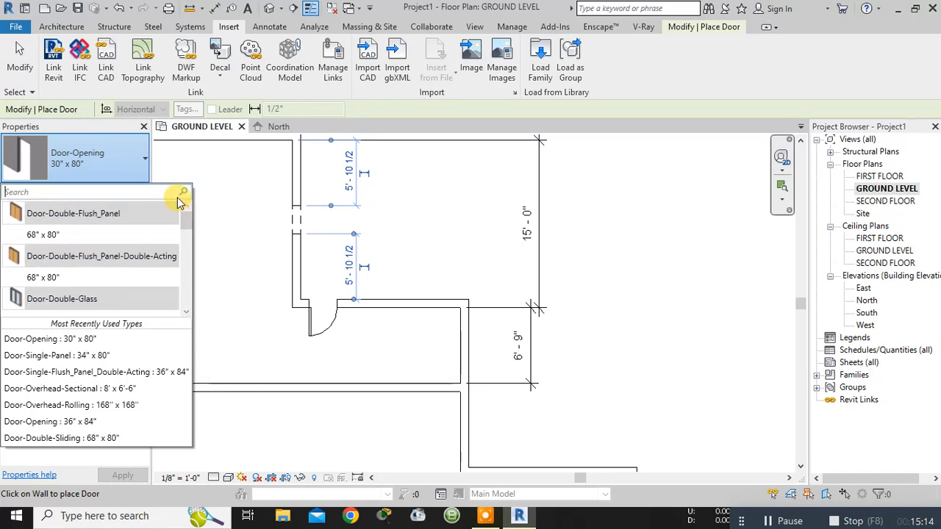
- Load the Door-Exterior-Double-Full Glass-Wood_Clad family from the Residential folder with its 72" x 84" type
{"action": "left_click", "coordinate": [541, 59]}
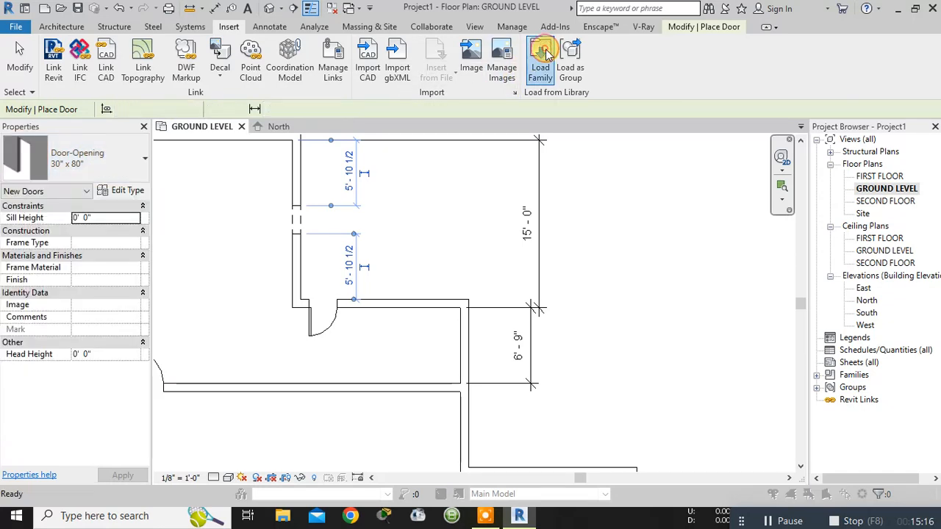
{"action": "double_click", "coordinate": [416, 177]}
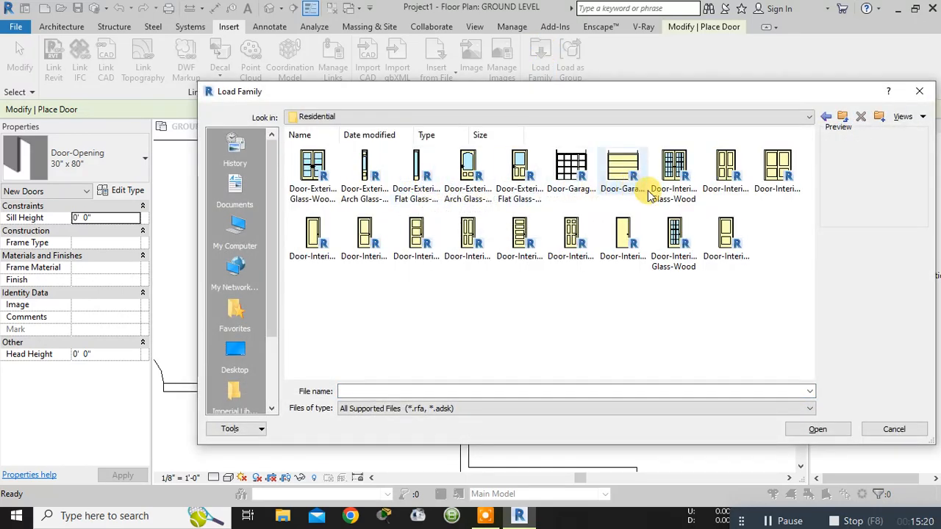
{"action": "left_click", "coordinate": [312, 189]}
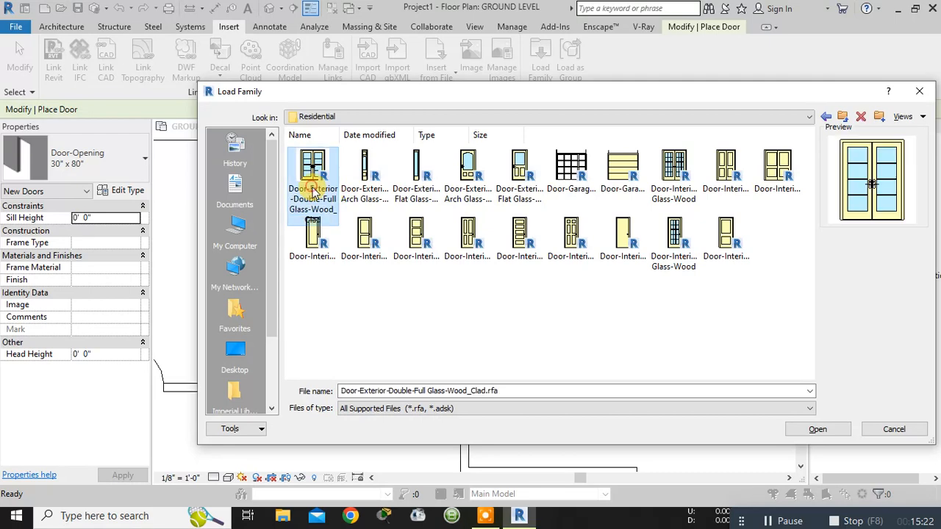
{"action": "left_click", "coordinate": [835, 432]}
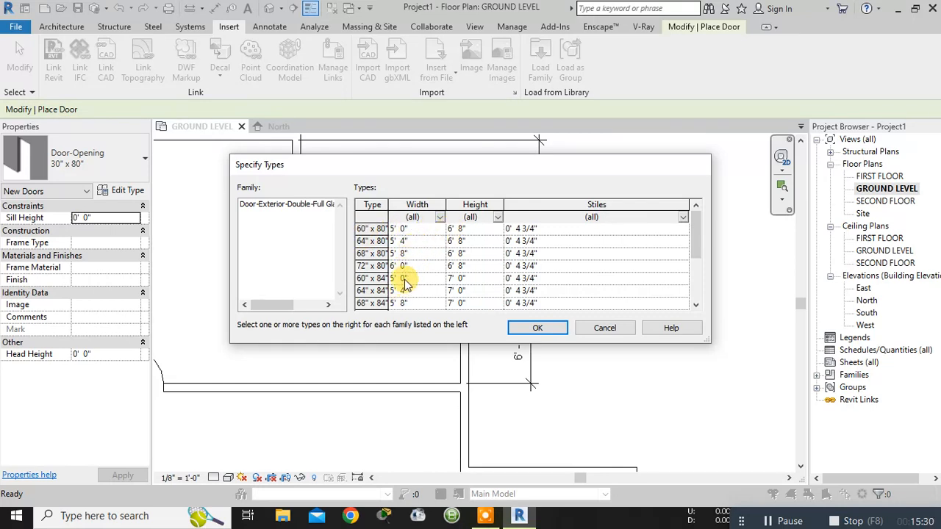
{"action": "scroll", "coordinate": [407, 287], "scroll_direction": "down", "scroll_amount": 1}
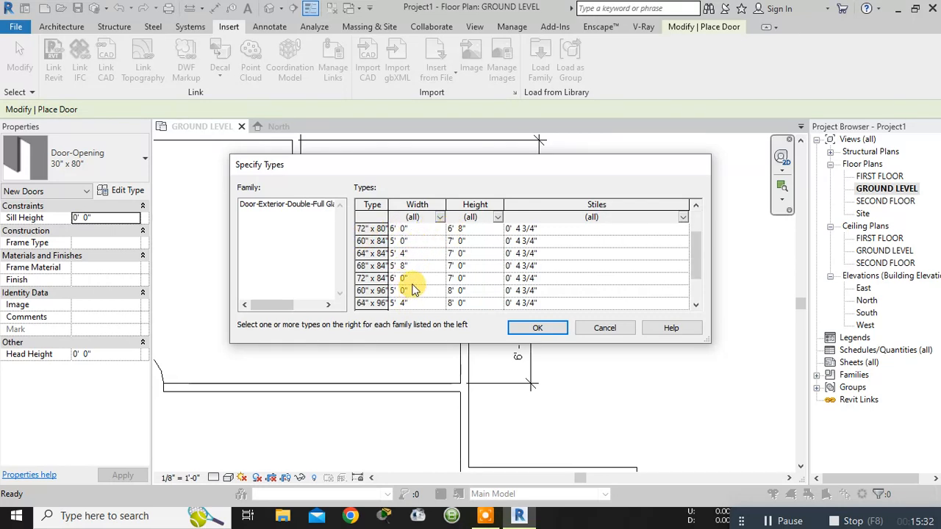
{"action": "left_click", "coordinate": [412, 284]}
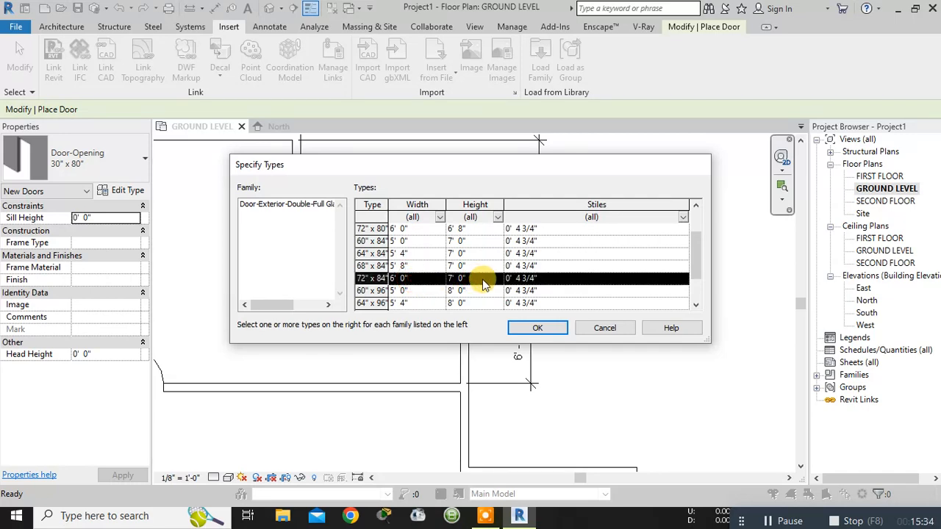
{"action": "left_click", "coordinate": [559, 328]}
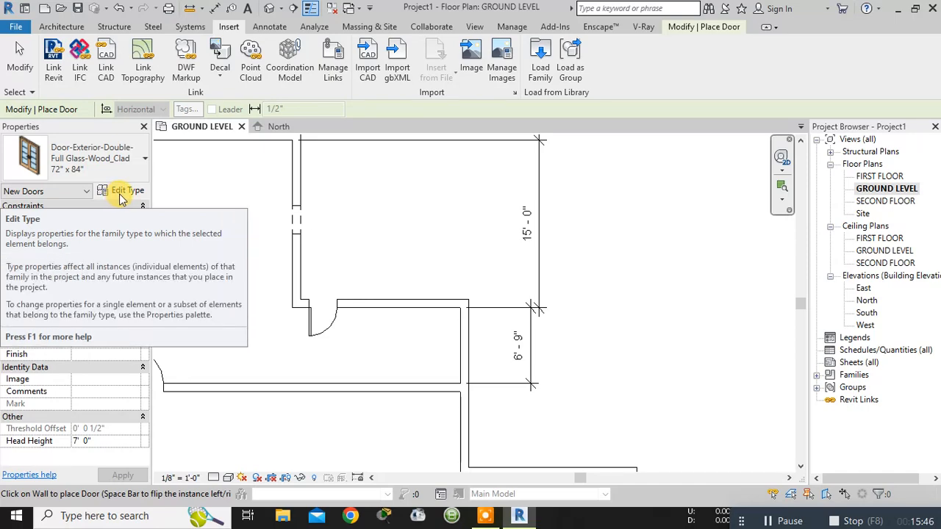
{"action": "middle_click_drag", "start_coordinate": [183, 190], "coordinate": [252, 210]}
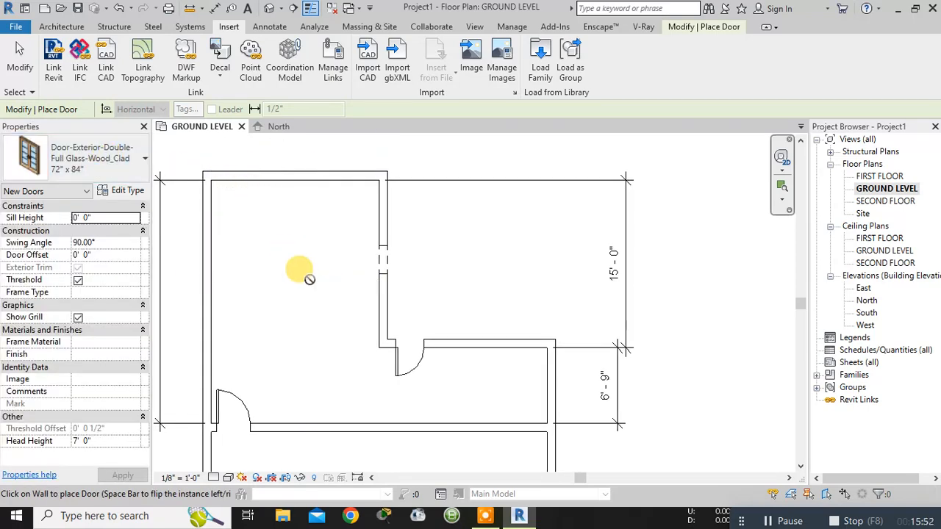
- Place a 72" x 84" double full-glass door midway along the large lower room's bottom wall, 19' 5" from either end
{"action": "scroll", "coordinate": [308, 278], "scroll_direction": "down", "scroll_amount": 2}
{"action": "middle_click_drag", "start_coordinate": [318, 302], "coordinate": [342, 100]}
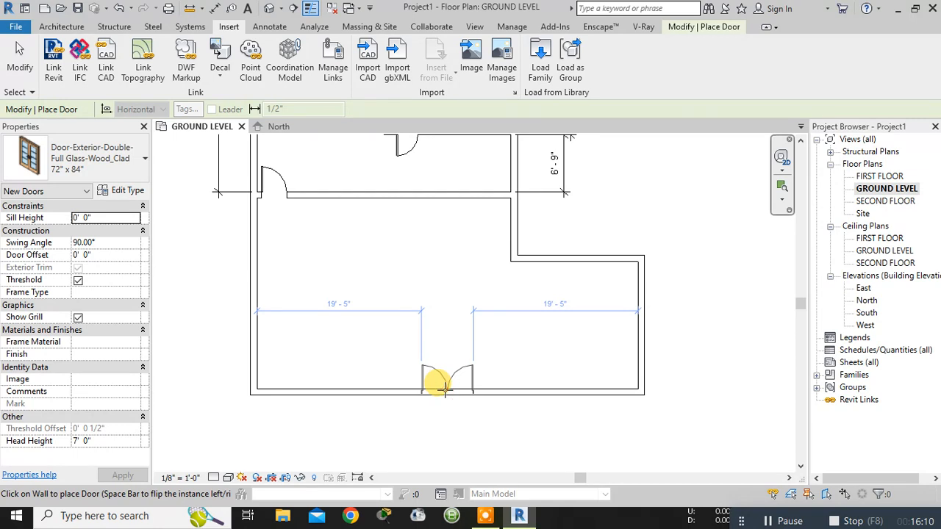
{"action": "left_click", "coordinate": [441, 383]}
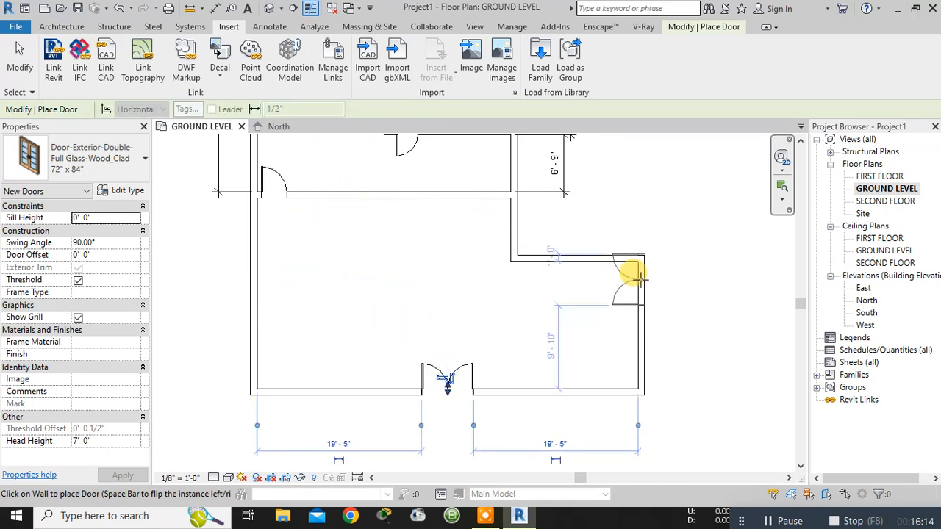
- Place another 72" x 84" double full-glass door midway along the upper room's top wall, 4' 5" from either end
{"action": "middle_click_drag", "start_coordinate": [441, 283], "coordinate": [446, 477]}
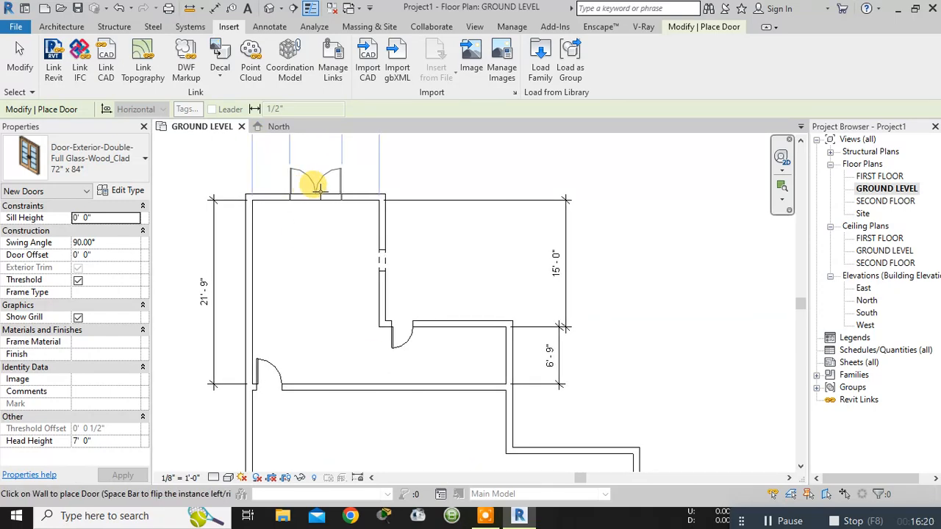
{"action": "middle_click_drag", "start_coordinate": [316, 189], "coordinate": [308, 239]}
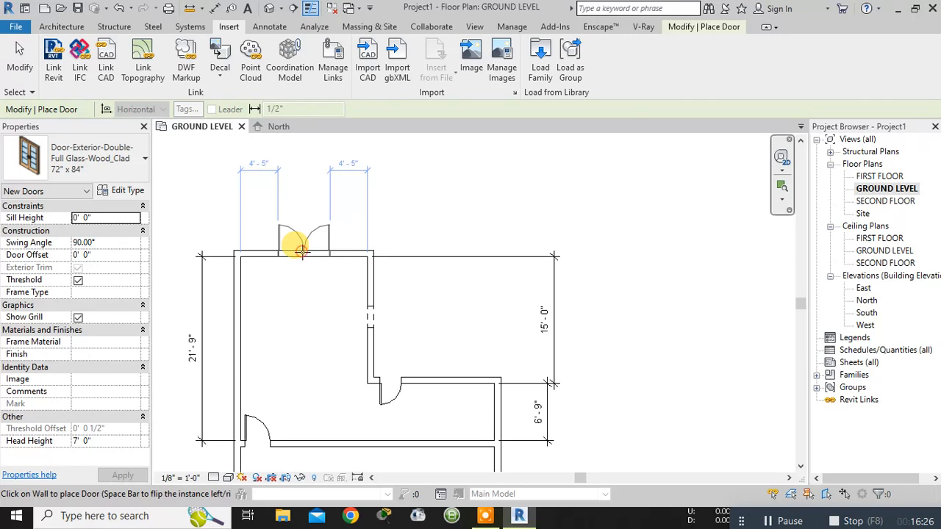
{"action": "left_click", "coordinate": [301, 251]}
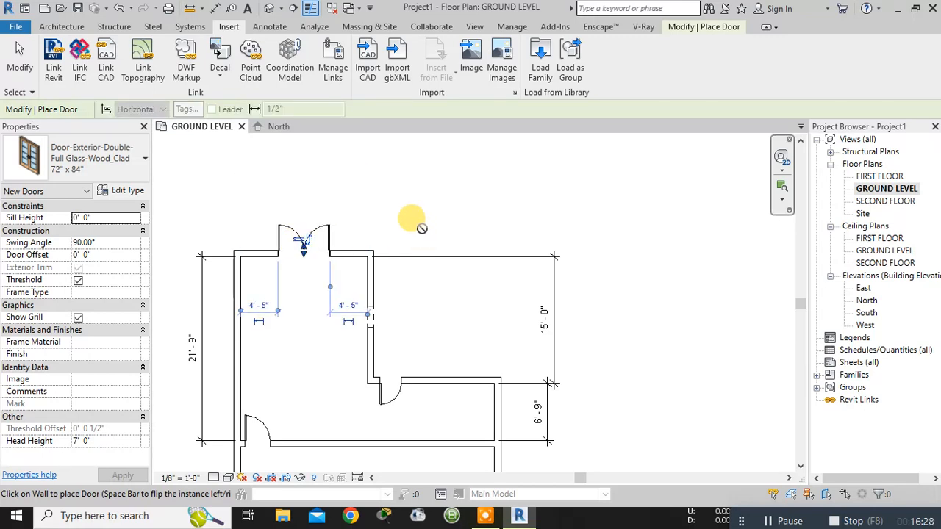
{"action": "middle_click_drag", "start_coordinate": [417, 236], "coordinate": [458, 147]}
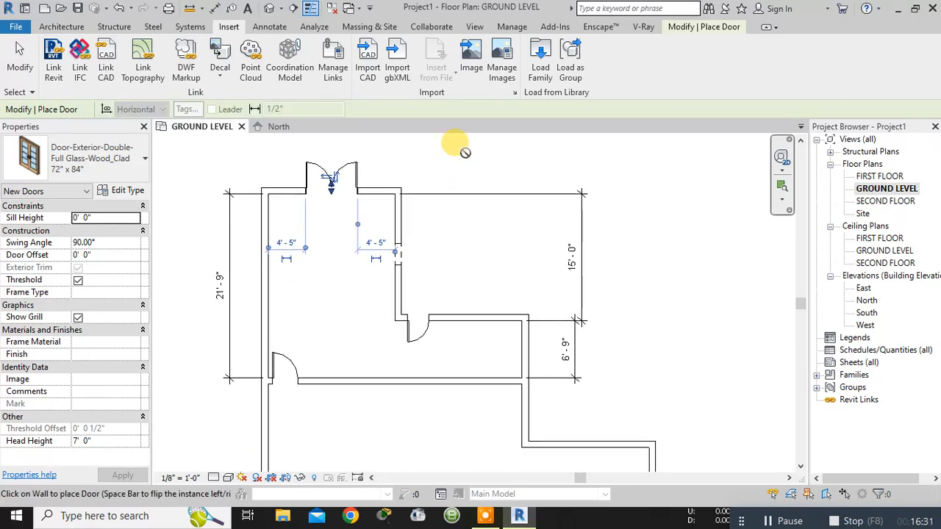
- Open the default 3D view, set its visual style to Realistic, and end door placement
{"action": "left_click", "coordinate": [270, 9]}
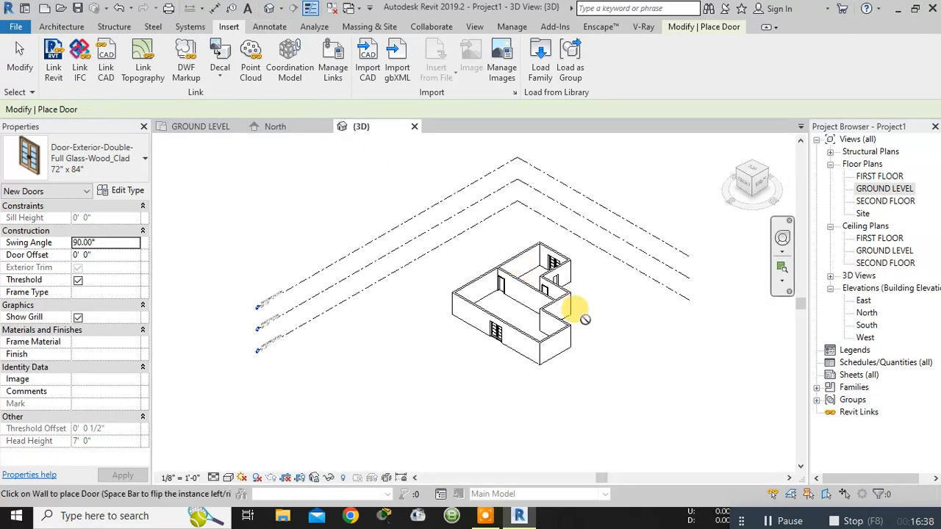
{"action": "scroll", "coordinate": [617, 305], "scroll_direction": "up", "scroll_amount": 3}
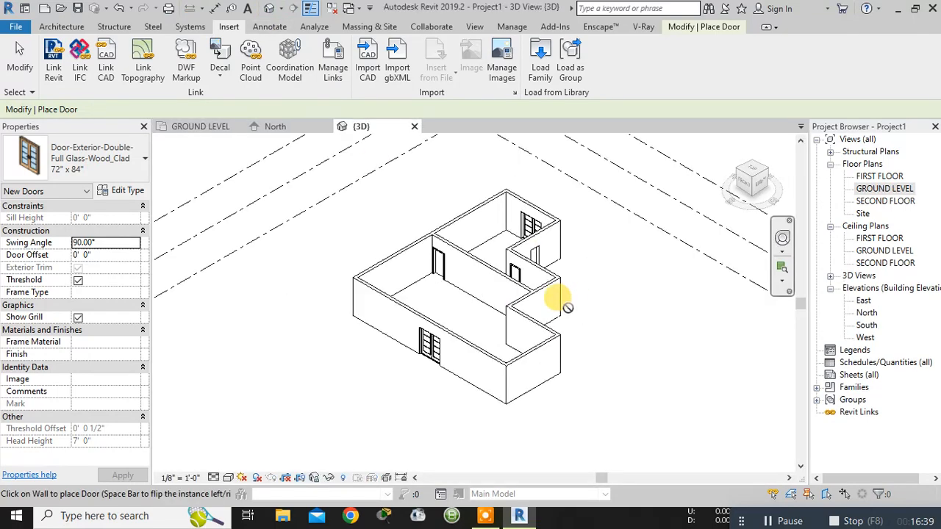
{"action": "left_click", "coordinate": [232, 479]}
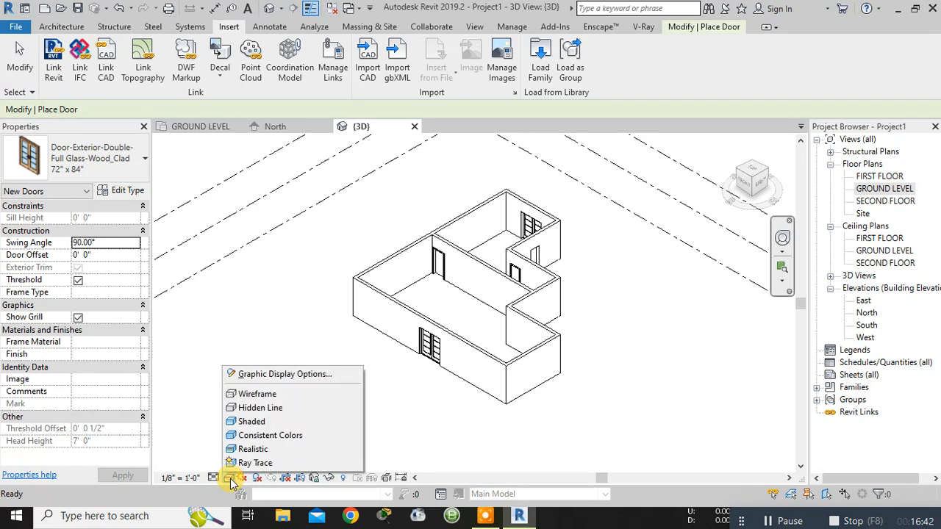
{"action": "left_click", "coordinate": [243, 450]}
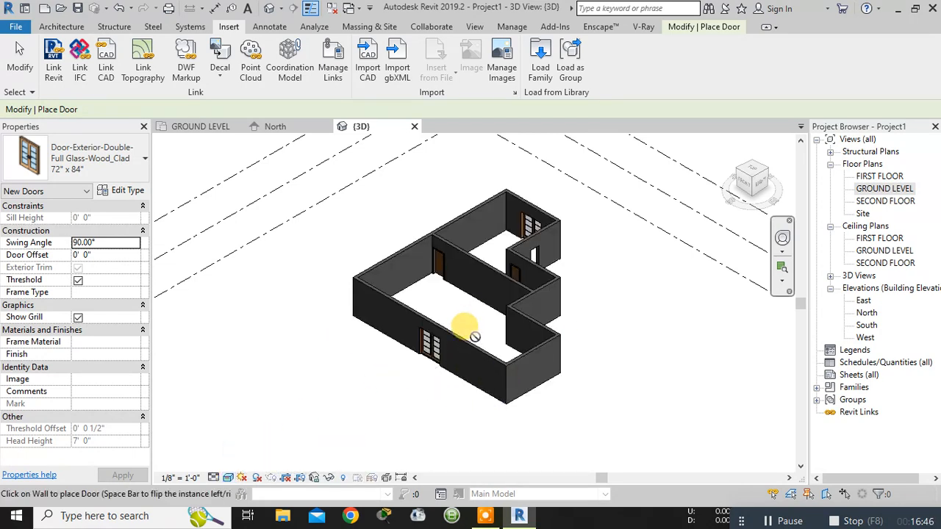
{"action": "key", "text": "Escape"}
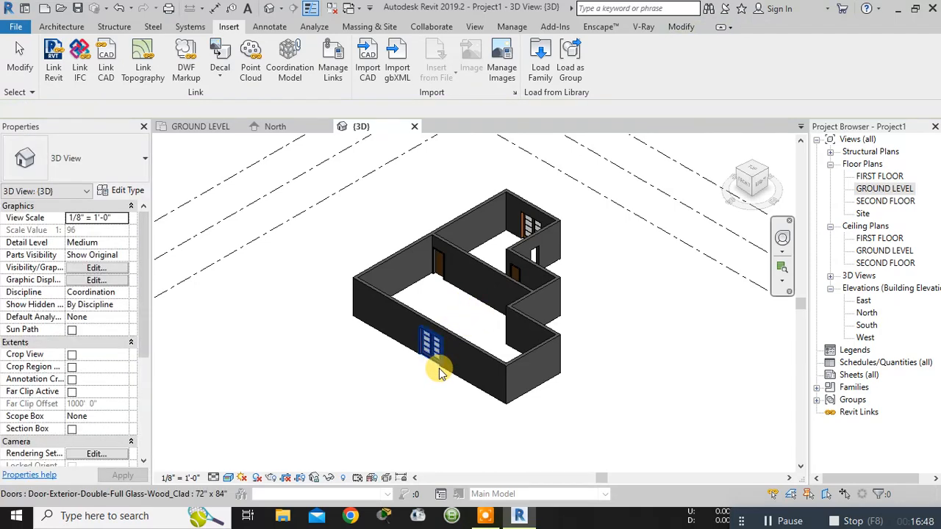
- Examine the placed doors and the door opening in 3D from several sides, ending at the upper room's double glass door
{"action": "scroll", "coordinate": [441, 368], "scroll_direction": "up", "scroll_amount": 10}
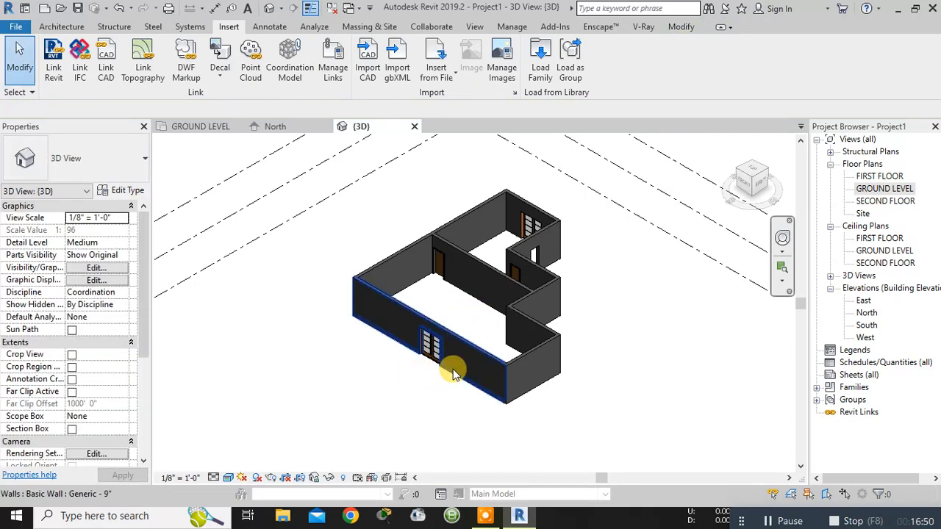
{"action": "middle_click_drag", "start_coordinate": [476, 372], "coordinate": [545, 292], "text": "shift"}
{"action": "scroll", "coordinate": [546, 289], "scroll_direction": "down", "scroll_amount": 3}
{"action": "middle_click_drag", "start_coordinate": [607, 227], "coordinate": [466, 389]}
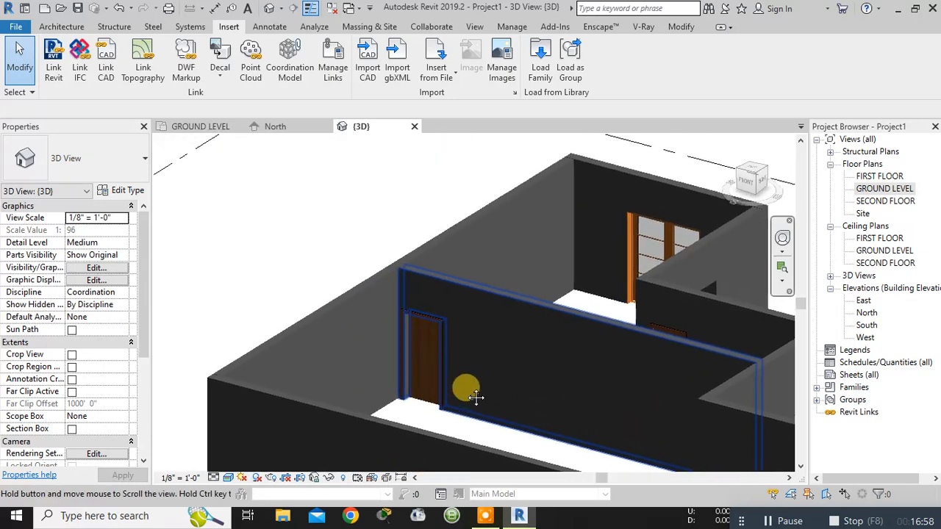
{"action": "scroll", "coordinate": [424, 349], "scroll_direction": "up", "scroll_amount": 4}
{"action": "middle_click_drag", "start_coordinate": [532, 369], "coordinate": [98, 393]}
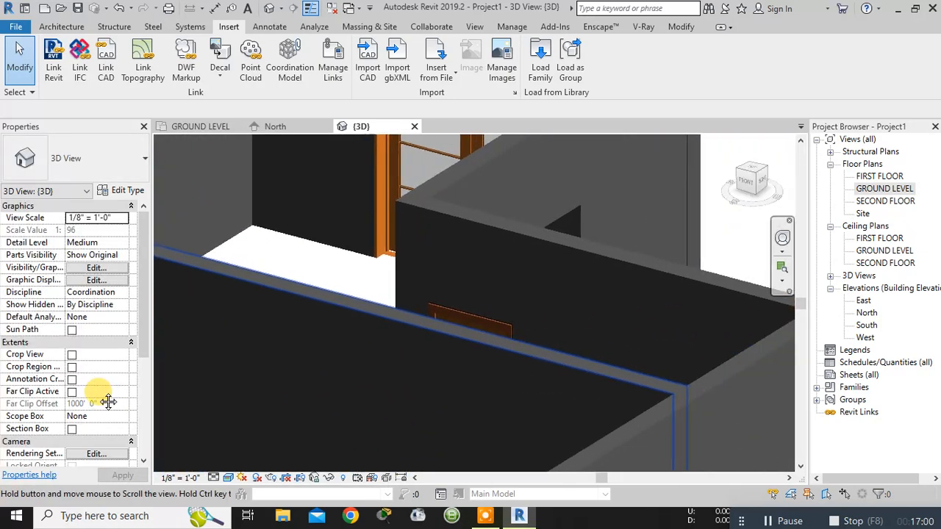
{"action": "middle_click_drag", "start_coordinate": [723, 269], "coordinate": [545, 368], "text": "shift"}
{"action": "scroll", "coordinate": [705, 349], "scroll_direction": "down", "scroll_amount": 3}
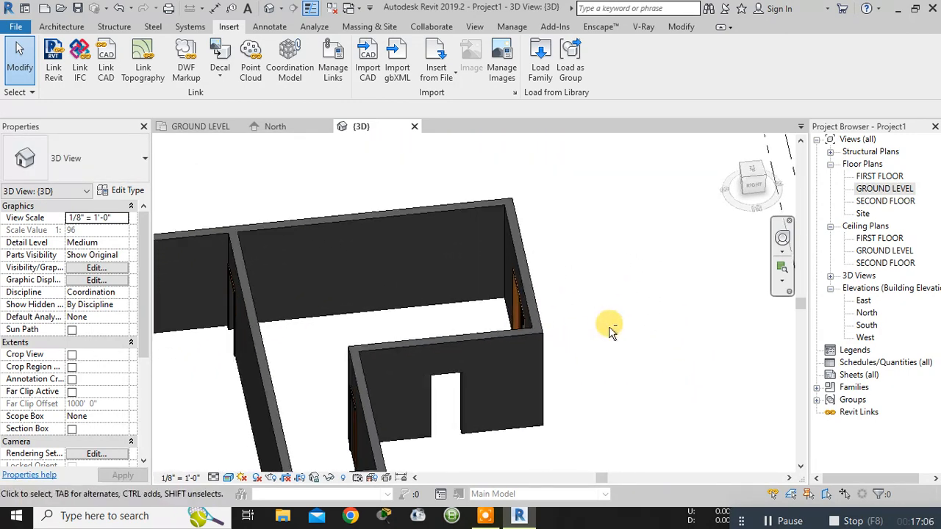
{"action": "middle_click_drag", "start_coordinate": [613, 334], "coordinate": [551, 398], "text": "shift"}
{"action": "middle_click_drag", "start_coordinate": [455, 276], "coordinate": [648, 110]}
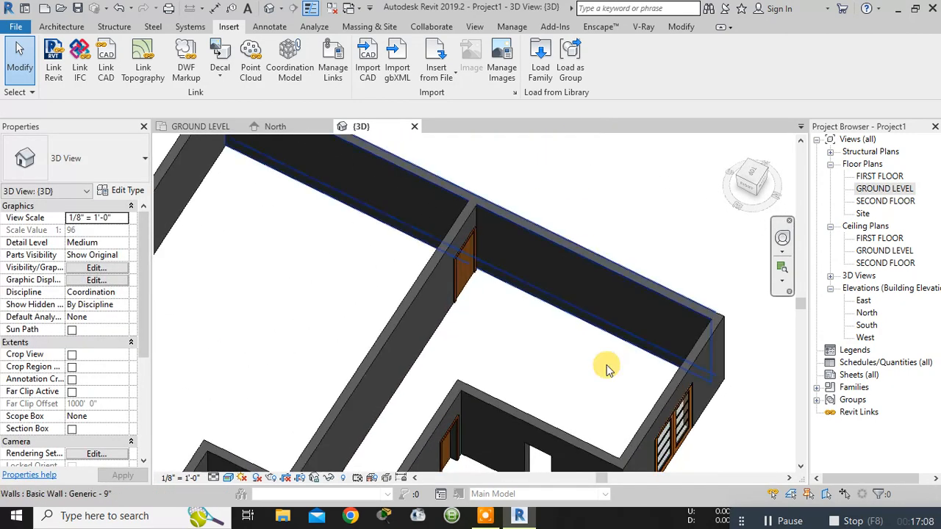
{"action": "middle_click_drag", "start_coordinate": [607, 367], "coordinate": [481, 244]}
{"action": "middle_click_drag", "start_coordinate": [648, 335], "coordinate": [545, 376], "text": "shift"}
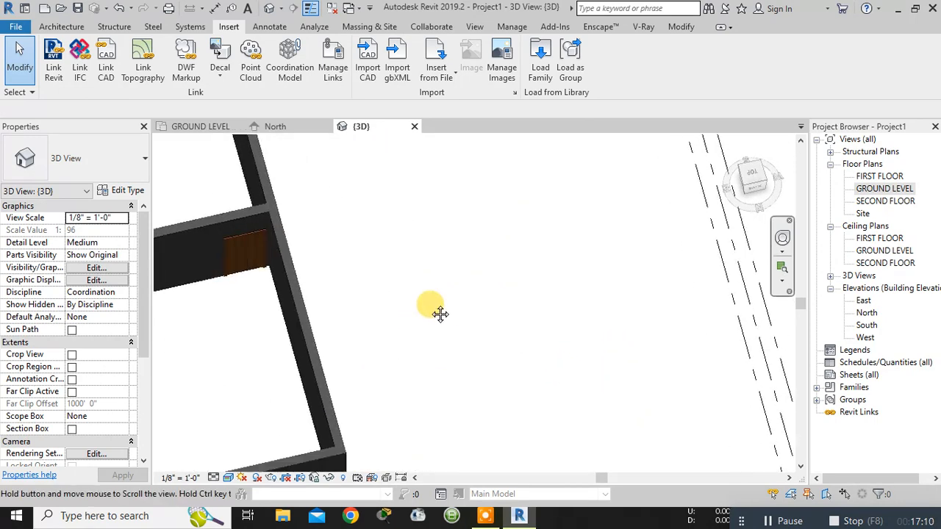
{"action": "middle_click_drag", "start_coordinate": [439, 313], "coordinate": [514, 176]}
{"action": "scroll", "coordinate": [327, 384], "scroll_direction": "up", "scroll_amount": 4}
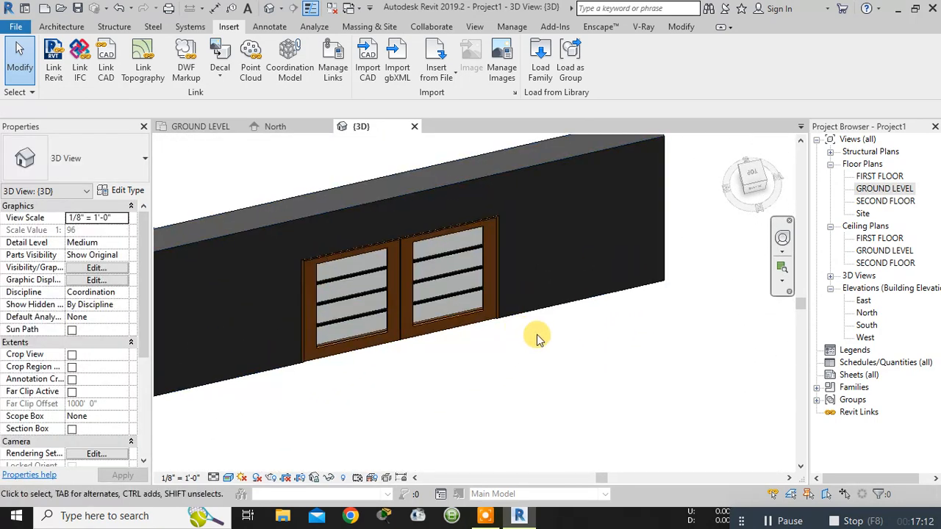
- Set the sill height of the upper room's double glass door to 0' 2" and check the gap beneath it
{"action": "left_click", "coordinate": [410, 309]}
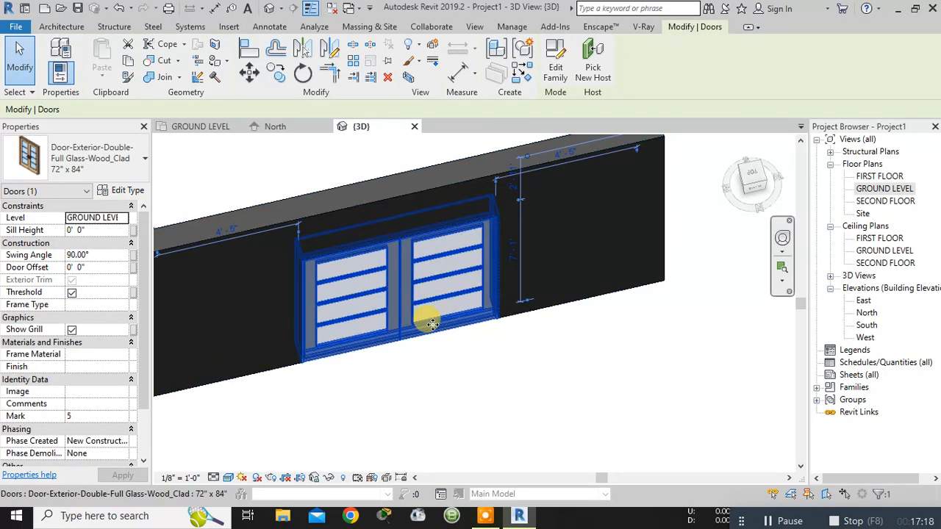
{"action": "scroll", "coordinate": [425, 309], "scroll_direction": "up", "scroll_amount": 3}
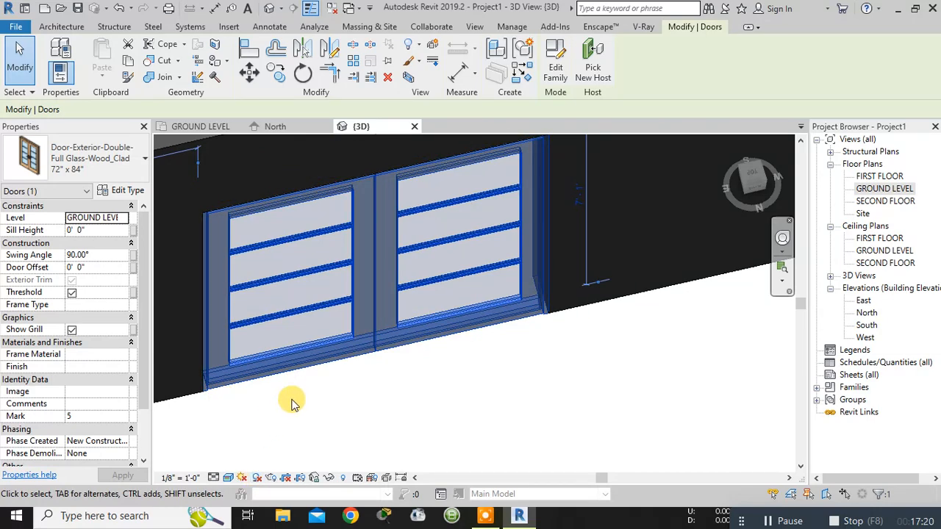
{"action": "left_click", "coordinate": [87, 231]}
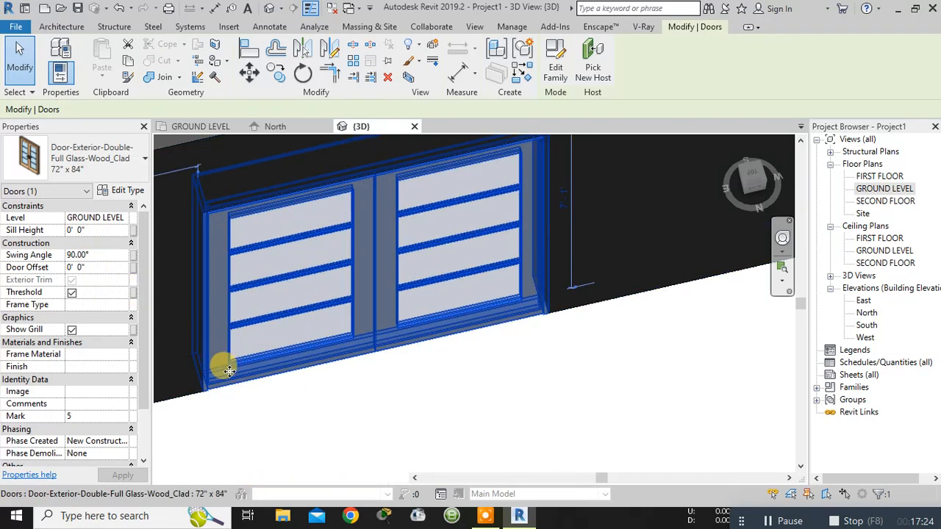
{"action": "key", "text": "Escape"}
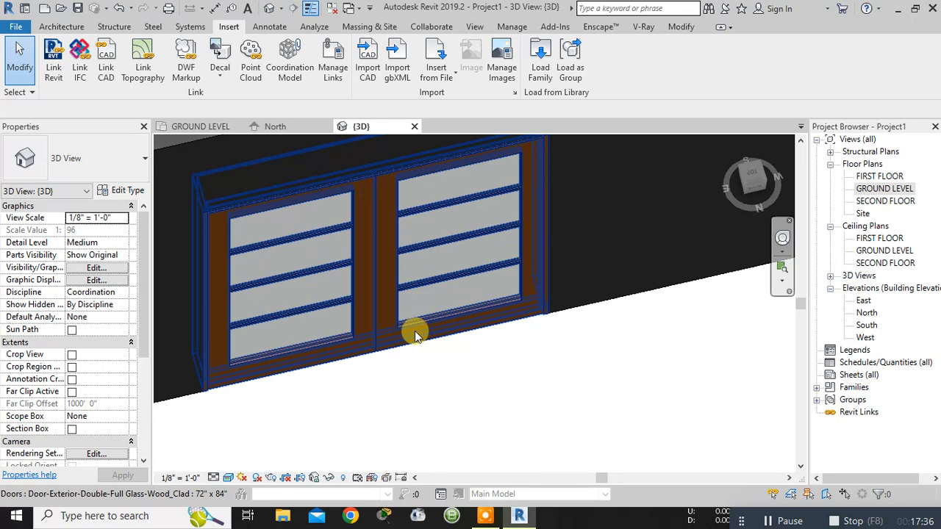
{"action": "left_click", "coordinate": [368, 334]}
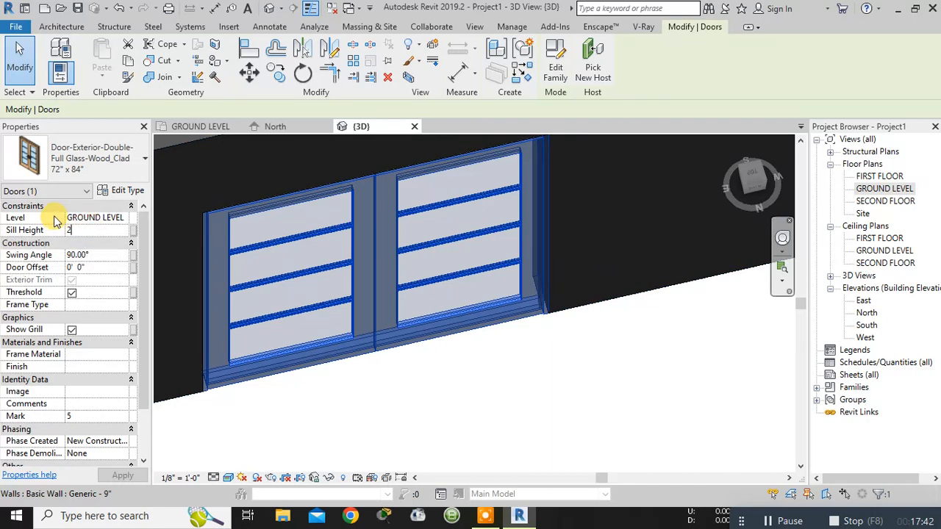
{"action": "mouse_move", "coordinate": [202, 222]}
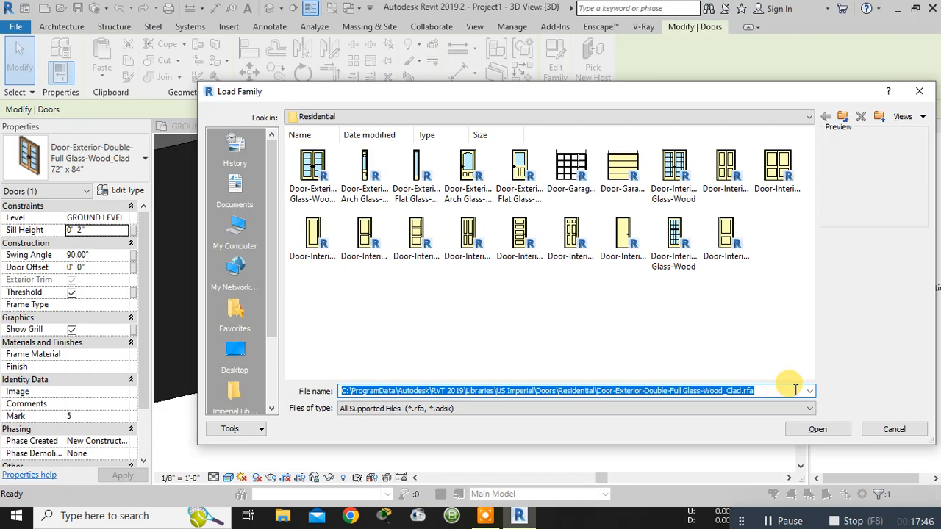
{"action": "left_click", "coordinate": [894, 430]}
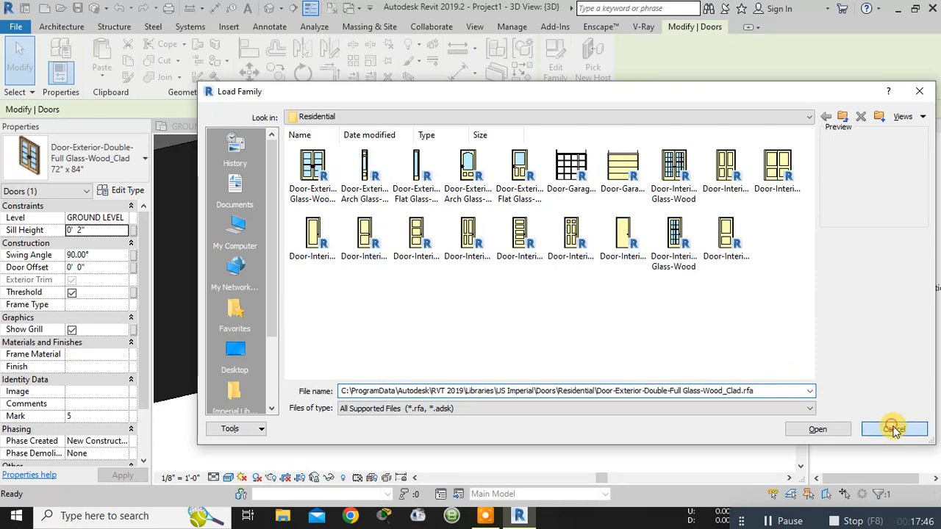
{"action": "left_click", "coordinate": [409, 383]}
{"action": "scroll", "coordinate": [331, 376], "scroll_direction": "up", "scroll_amount": 3}
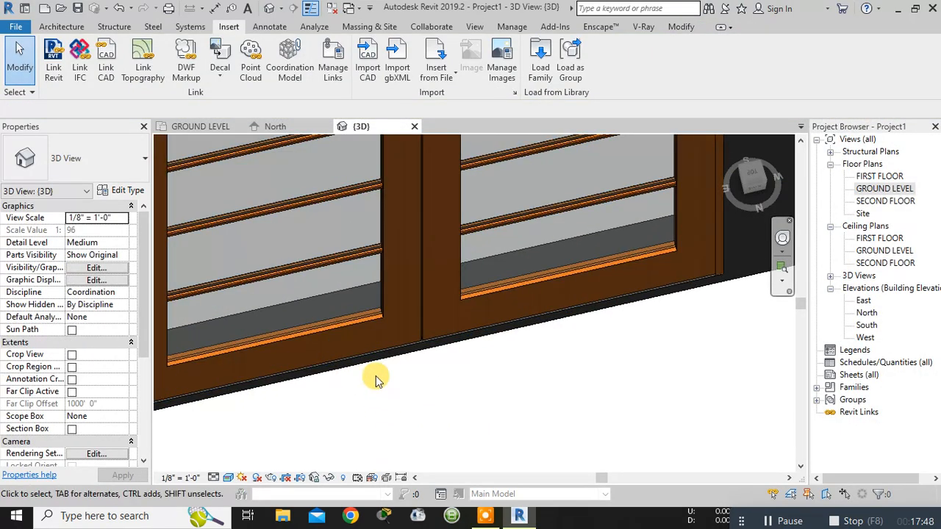
{"action": "scroll", "coordinate": [376, 380], "scroll_direction": "down", "scroll_amount": 2}
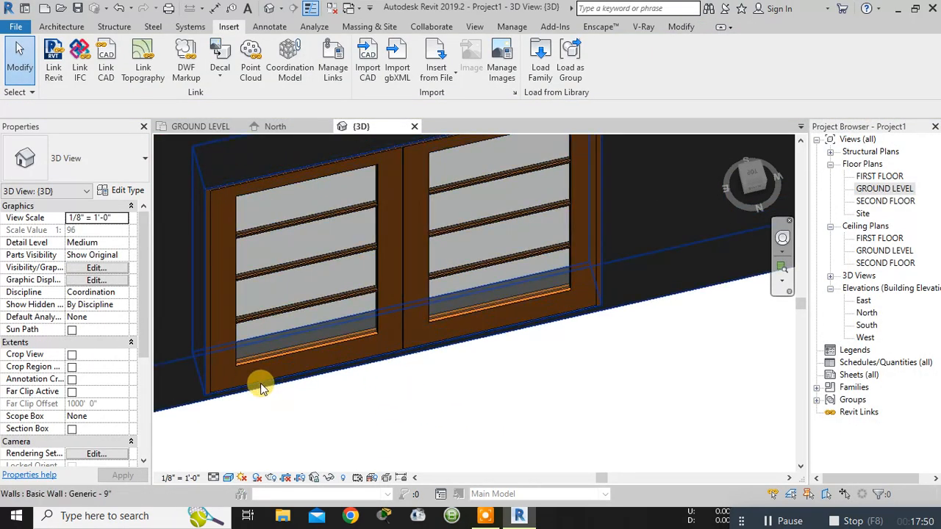
{"action": "middle_click_drag", "start_coordinate": [447, 374], "coordinate": [657, 360]}
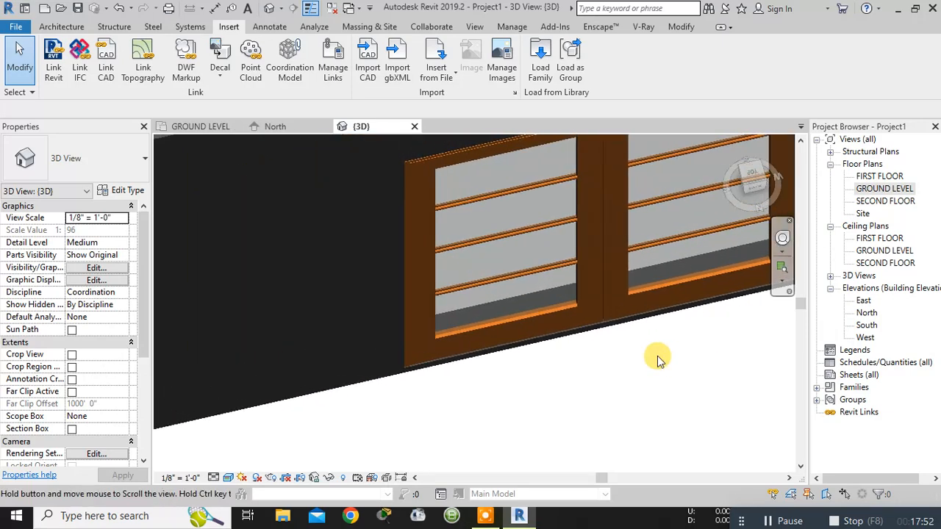
- Set the height dimension from the wall base to the top of the upper room's double glass door to 8' 0"
{"action": "scroll", "coordinate": [632, 330], "scroll_direction": "down", "scroll_amount": 3}
{"action": "middle_click_drag", "start_coordinate": [343, 330], "coordinate": [430, 269]}
{"action": "left_click", "coordinate": [430, 276]}
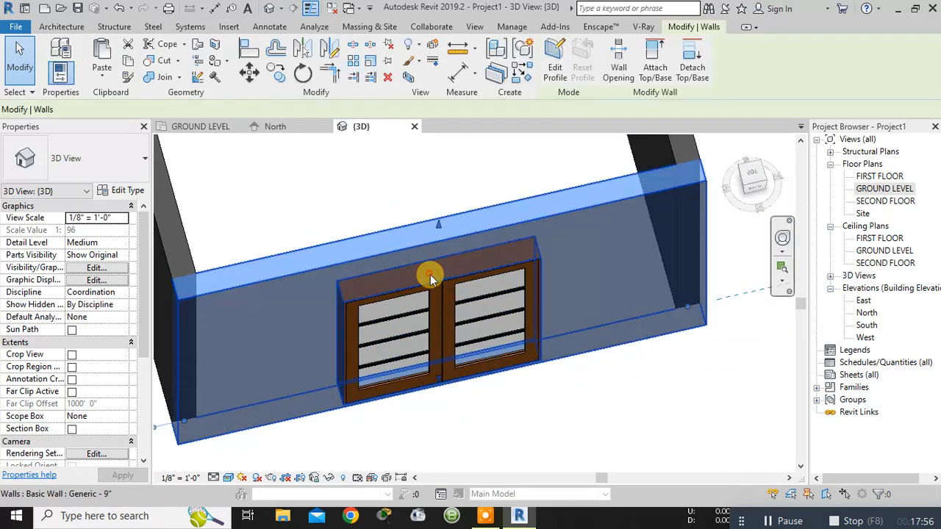
{"action": "left_click", "coordinate": [538, 392]}
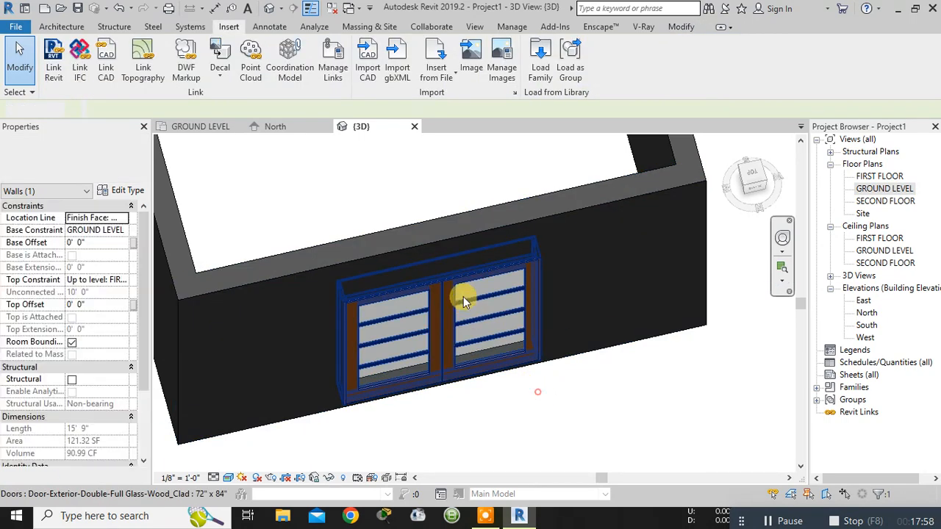
{"action": "left_click", "coordinate": [463, 296]}
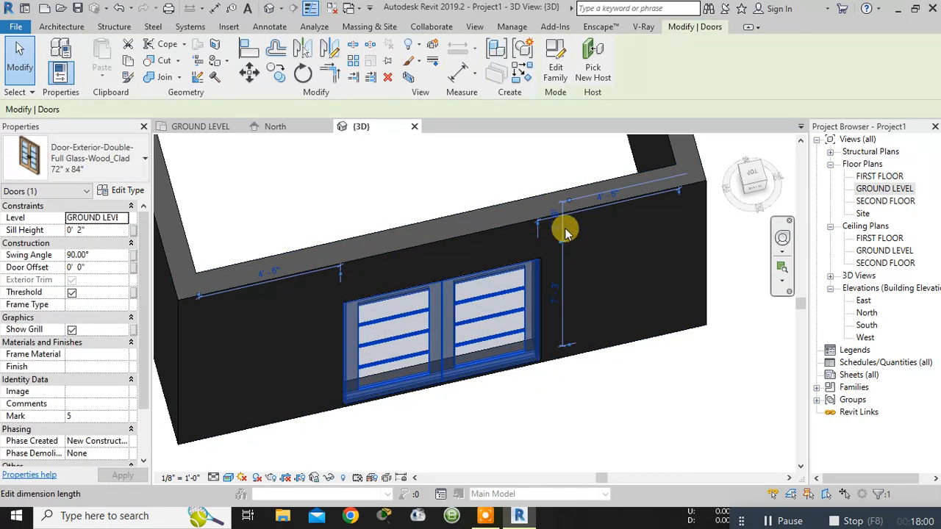
{"action": "left_click", "coordinate": [555, 297]}
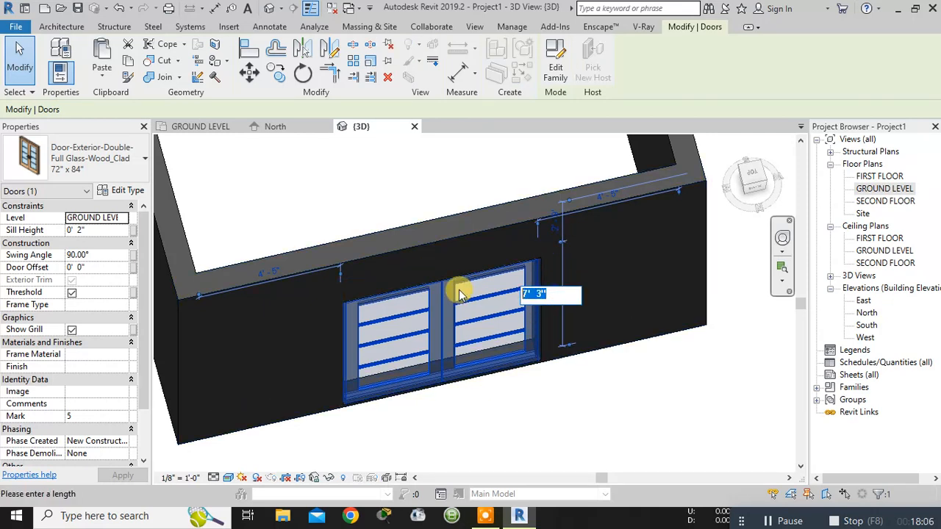
{"action": "type", "text": "8"}
{"action": "key", "text": "Return"}
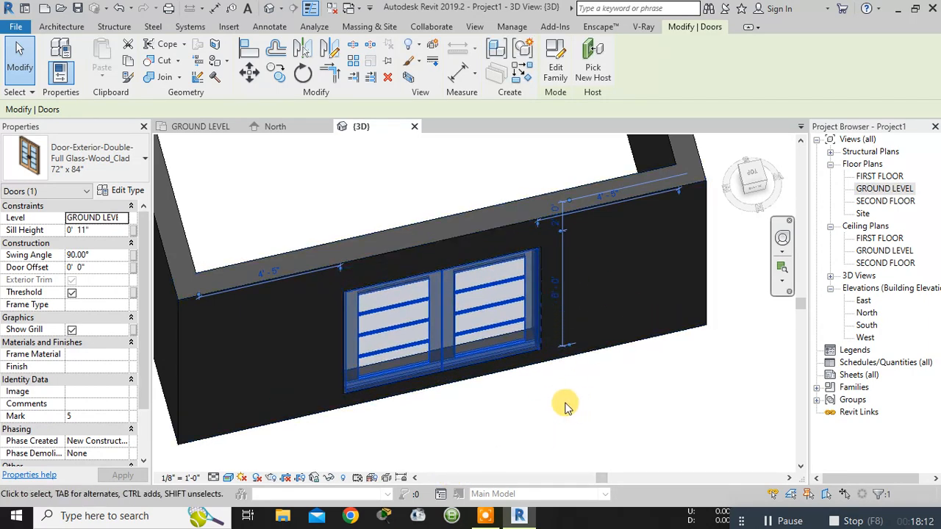
{"action": "scroll", "coordinate": [474, 308], "scroll_direction": "up", "scroll_amount": 2}
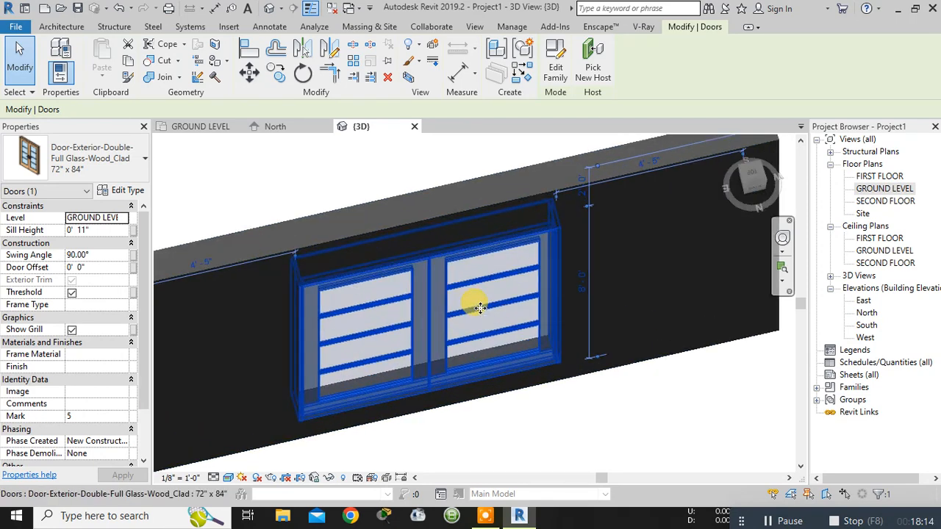
{"action": "left_click", "coordinate": [549, 378]}
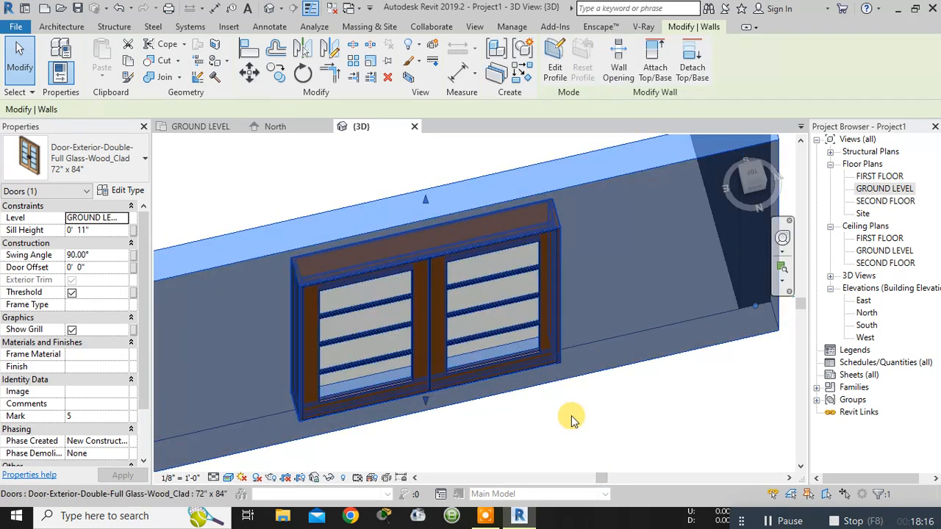
- Set the sill height of the 30" x 80" door opening in the upper room's wall to 1' 0"
{"action": "left_click", "coordinate": [573, 418]}
{"action": "scroll", "coordinate": [694, 301], "scroll_direction": "down", "scroll_amount": 3}
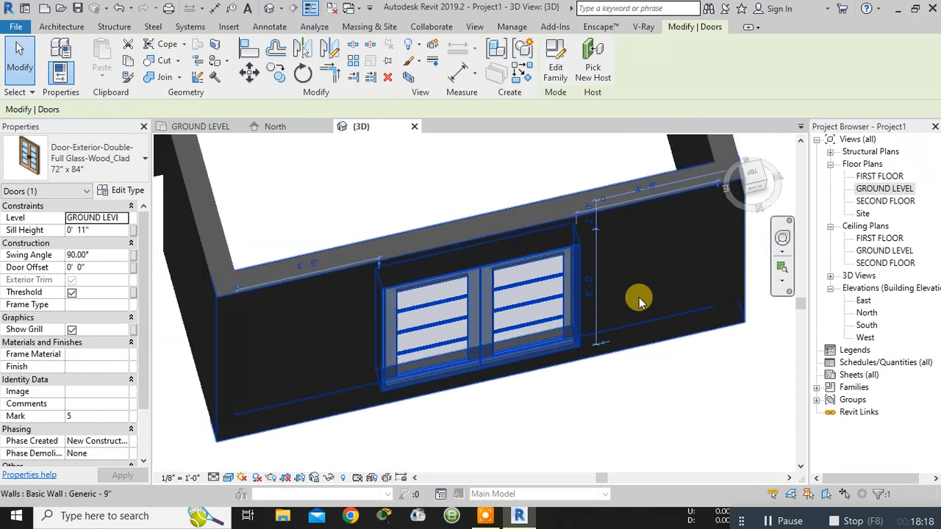
{"action": "middle_click_drag", "start_coordinate": [555, 438], "coordinate": [564, 427]}
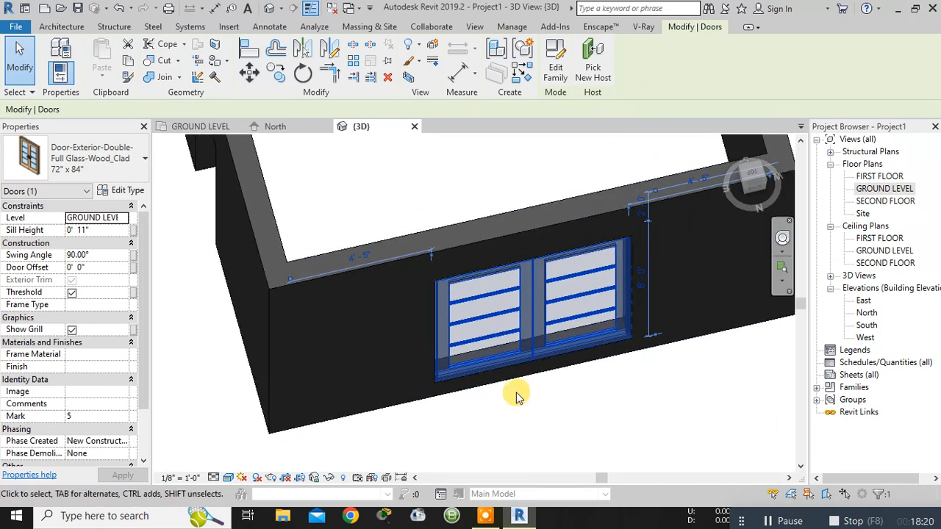
{"action": "middle_click_drag", "start_coordinate": [516, 393], "coordinate": [620, 394], "text": "shift"}
{"action": "middle_click_drag", "start_coordinate": [257, 344], "coordinate": [636, 182]}
{"action": "middle_click_drag", "start_coordinate": [461, 438], "coordinate": [518, 391], "text": "shift"}
{"action": "middle_click_drag", "start_coordinate": [470, 370], "coordinate": [352, 267]}
{"action": "left_click", "coordinate": [459, 279]}
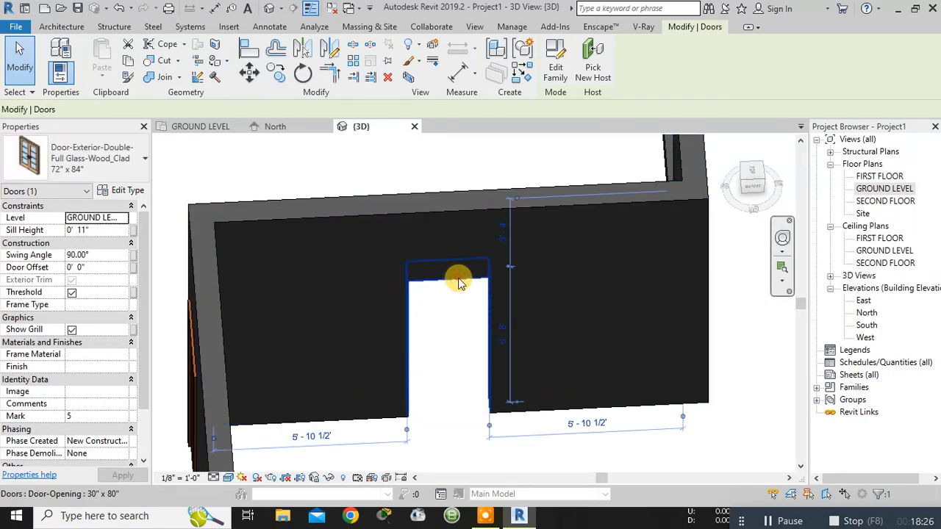
{"action": "left_click", "coordinate": [101, 231]}
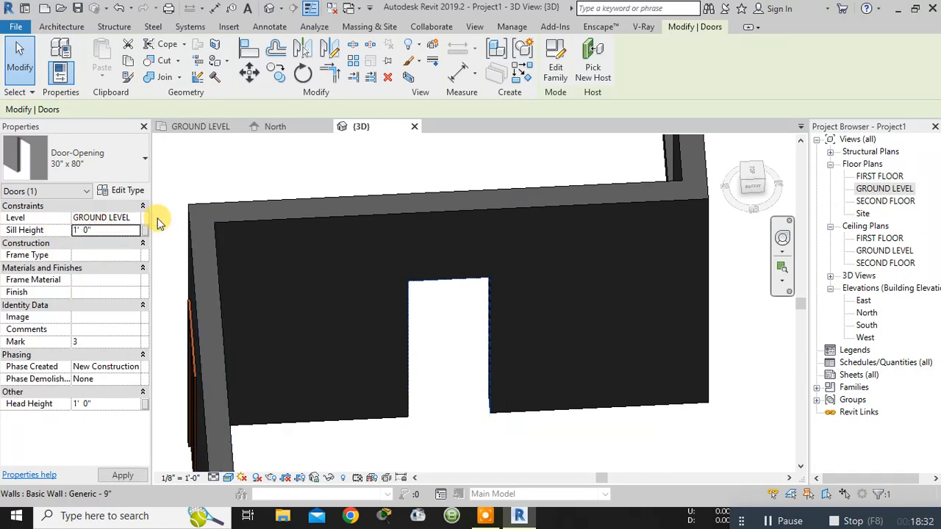
{"action": "key", "text": "Return"}
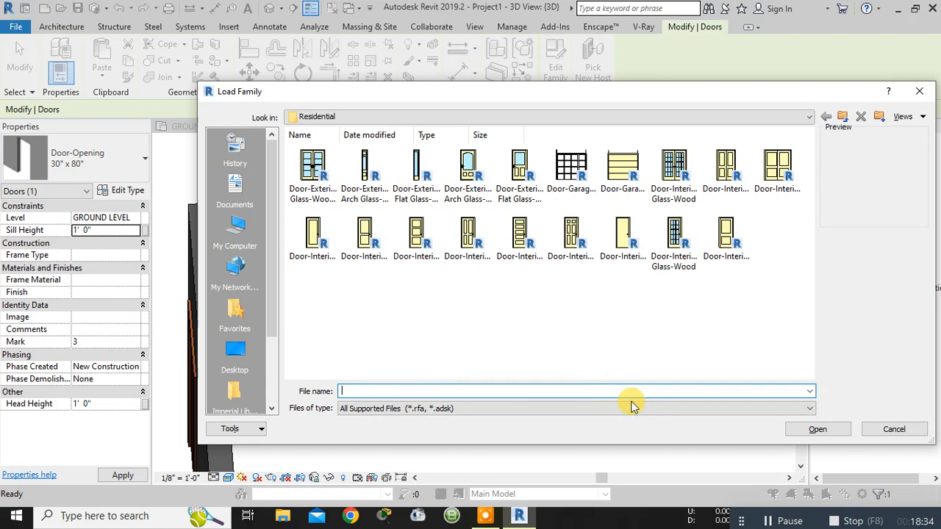
{"action": "left_click", "coordinate": [904, 428]}
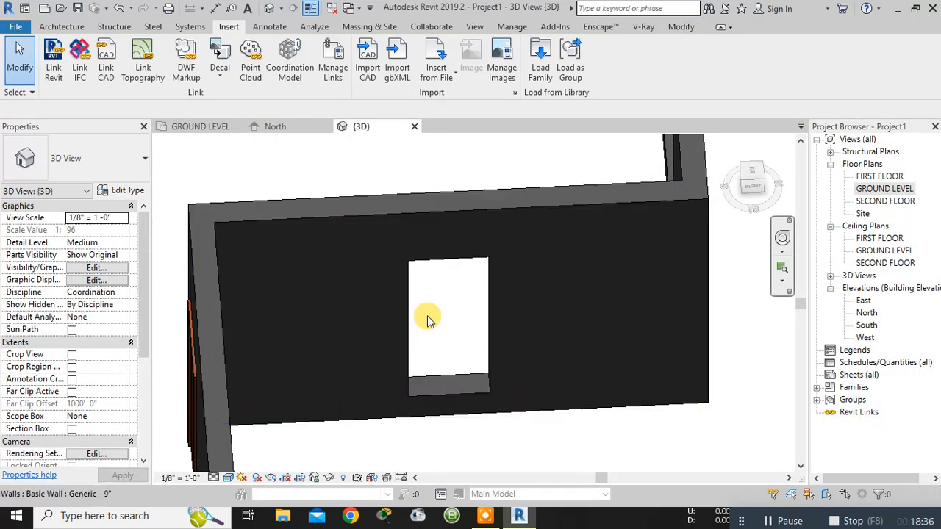
- Examine the door opening and the surrounding building walls in 3D from several distances and sides
{"action": "scroll", "coordinate": [552, 374], "scroll_direction": "down", "scroll_amount": 3}
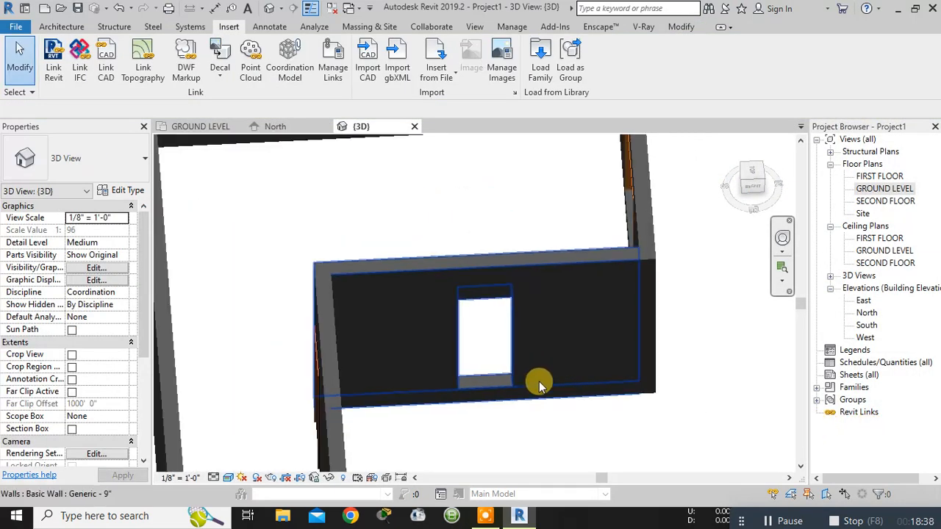
{"action": "middle_click_drag", "start_coordinate": [542, 380], "coordinate": [590, 272]}
{"action": "scroll", "coordinate": [508, 395], "scroll_direction": "up", "scroll_amount": 1}
{"action": "middle_click_drag", "start_coordinate": [510, 394], "coordinate": [552, 401]}
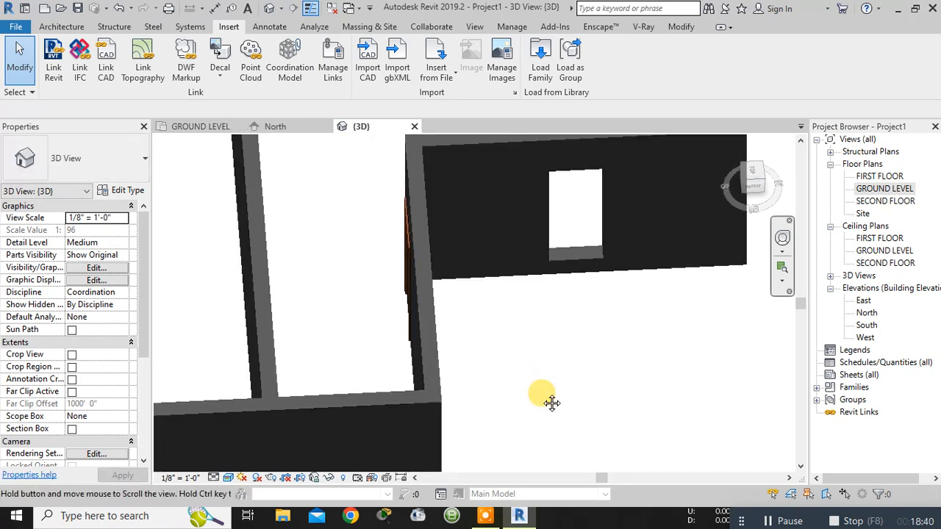
{"action": "middle_click_drag", "start_coordinate": [479, 388], "coordinate": [566, 370], "text": "shift"}
{"action": "mouse_move", "coordinate": [537, 314]}
{"action": "middle_mouse_down", "text": "shift"}
{"action": "mouse_move", "coordinate": [346, 252]}
{"action": "mouse_move", "coordinate": [431, 246]}
{"action": "mouse_move", "coordinate": [428, 256]}
{"action": "mouse_move", "coordinate": [540, 380]}
{"action": "mouse_move", "coordinate": [530, 304]}
{"action": "middle_mouse_up", "text": "shift"}
{"action": "scroll", "coordinate": [531, 304], "scroll_direction": "down", "scroll_amount": 3}
{"action": "scroll", "coordinate": [456, 311], "scroll_direction": "up", "scroll_amount": 2}
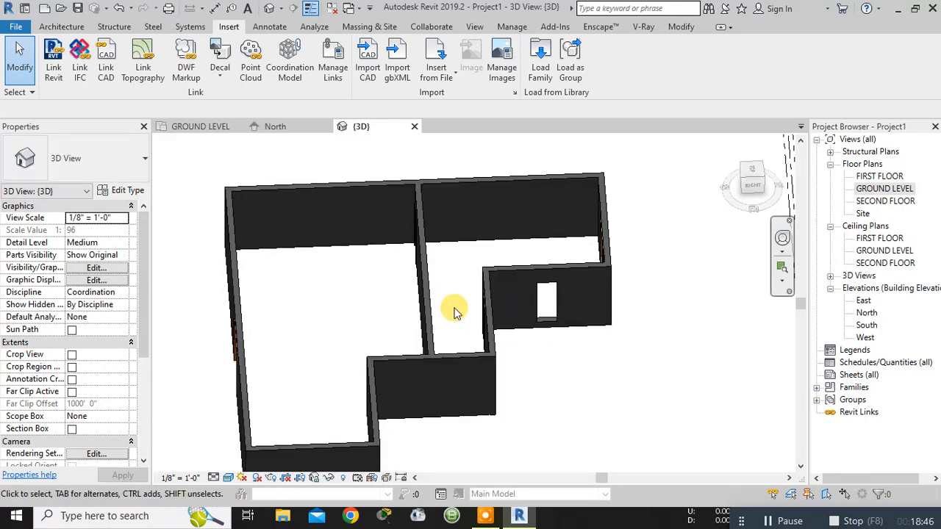
- Return to the GROUND LEVEL floor plan, start window placement and look through the available window types
{"action": "left_click", "coordinate": [205, 128]}
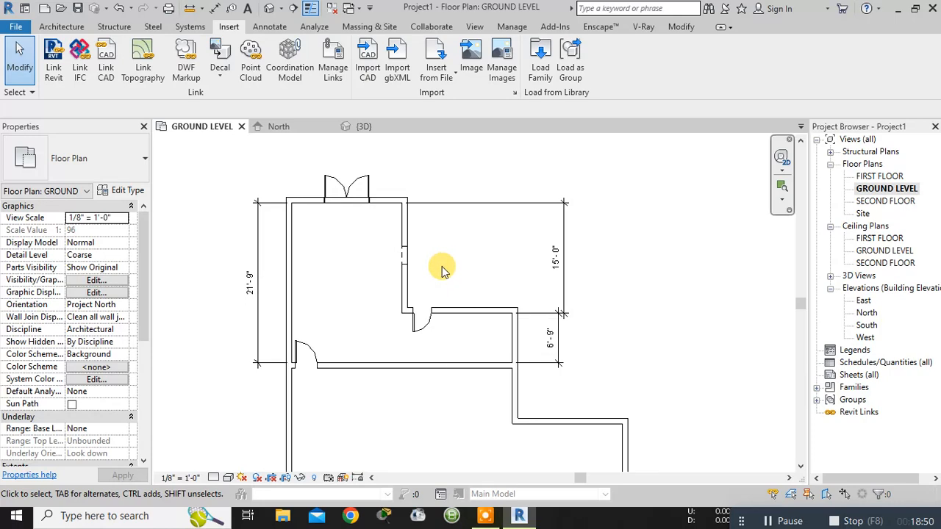
{"action": "left_click", "coordinate": [136, 164]}
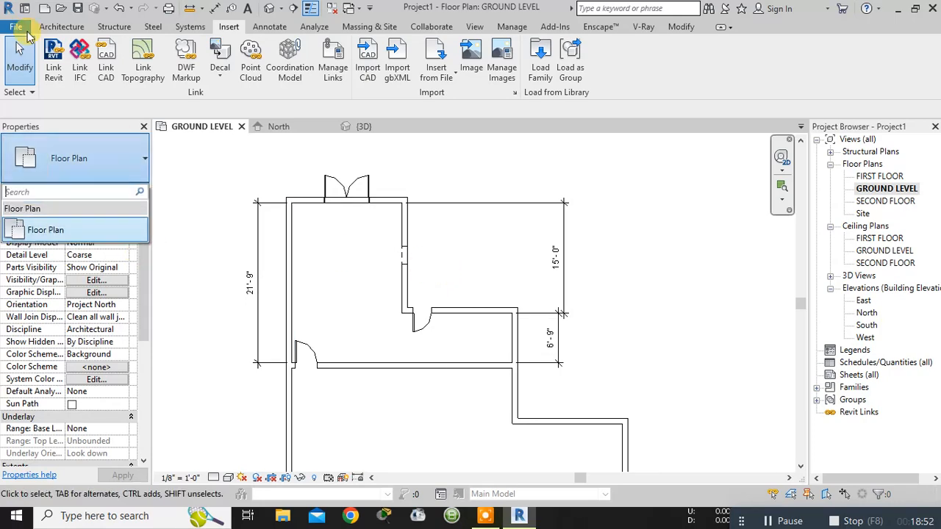
{"action": "left_click", "coordinate": [61, 27]}
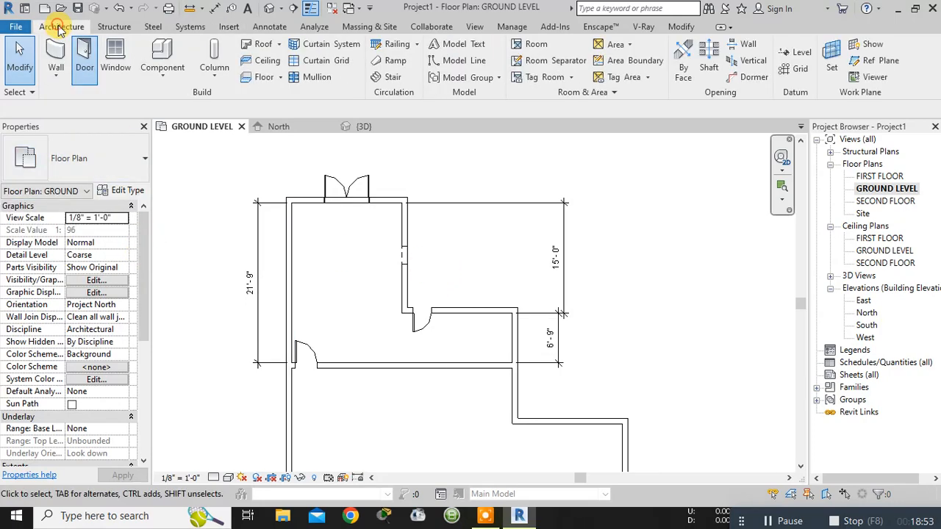
{"action": "left_click", "coordinate": [118, 56]}
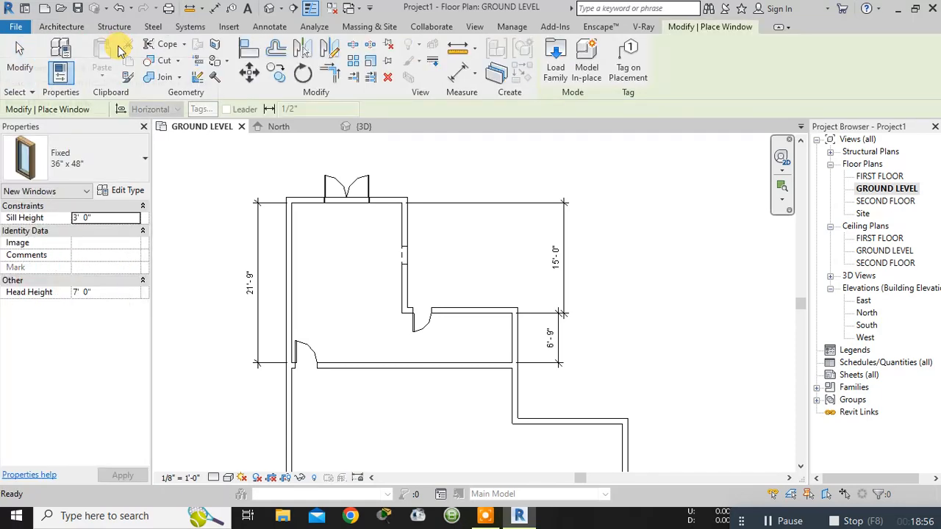
{"action": "left_click", "coordinate": [144, 164]}
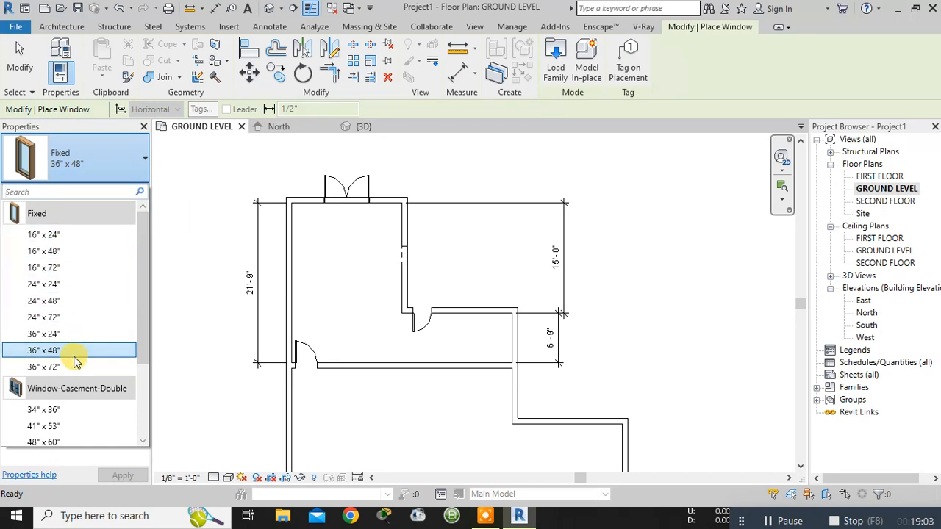
{"action": "scroll", "coordinate": [74, 361], "scroll_direction": "down", "scroll_amount": 3}
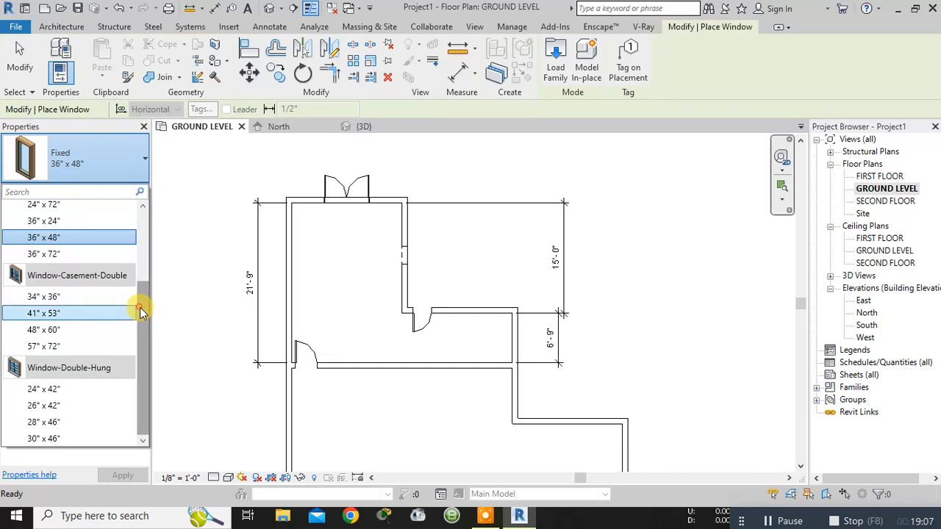
{"action": "left_click_drag", "start_coordinate": [142, 312], "coordinate": [142, 166]}
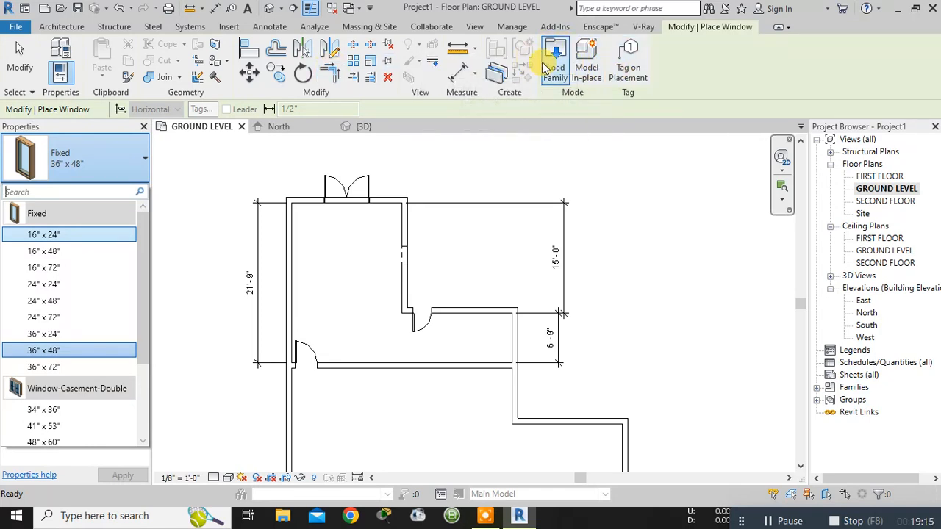
- Start loading a family and browse to the Windows folder of the US Imperial library
{"action": "left_click", "coordinate": [229, 27]}
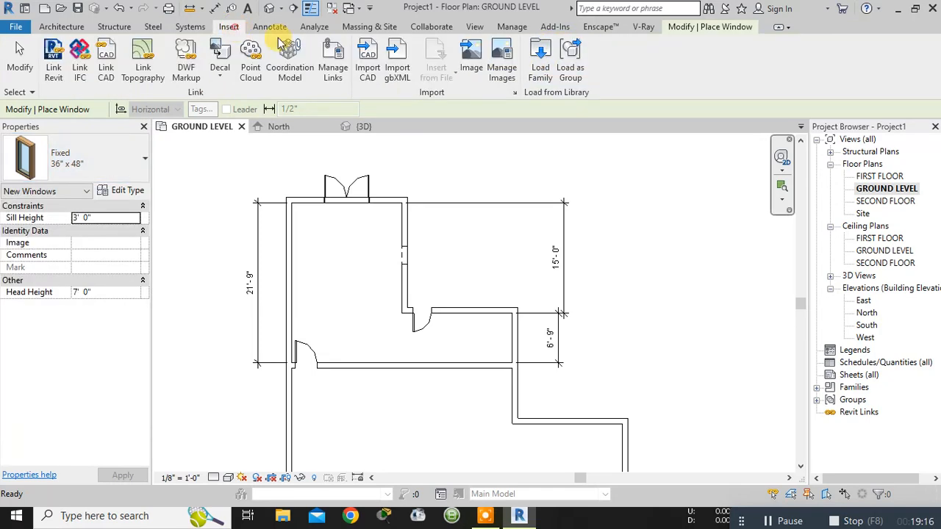
{"action": "left_click", "coordinate": [537, 66]}
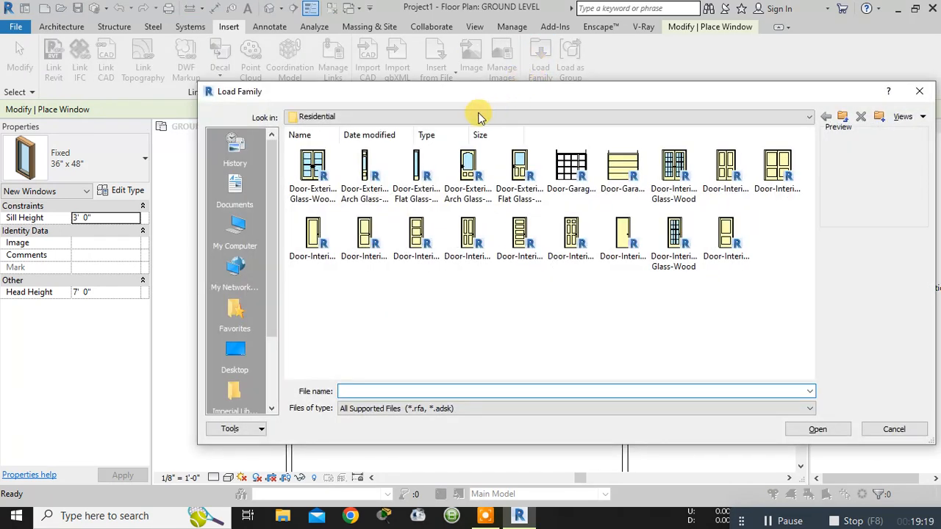
{"action": "left_click", "coordinate": [807, 120]}
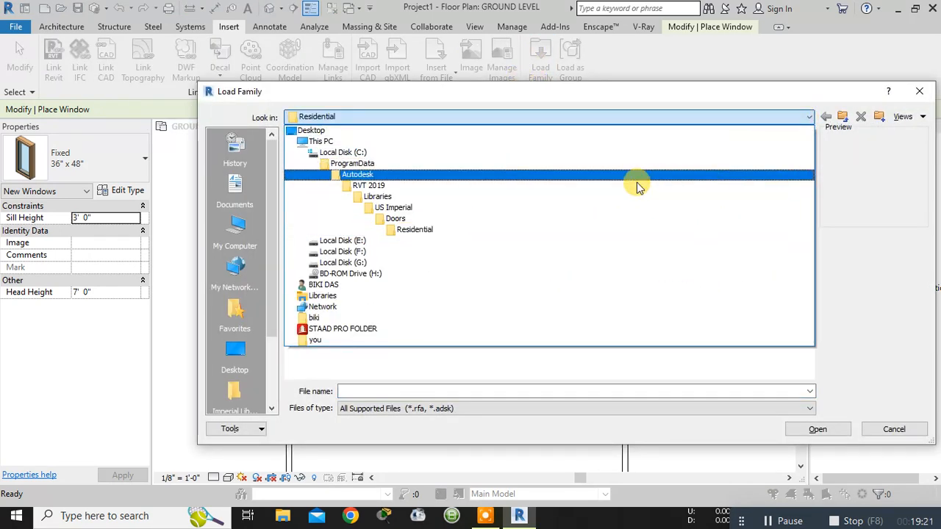
{"action": "left_click", "coordinate": [568, 208]}
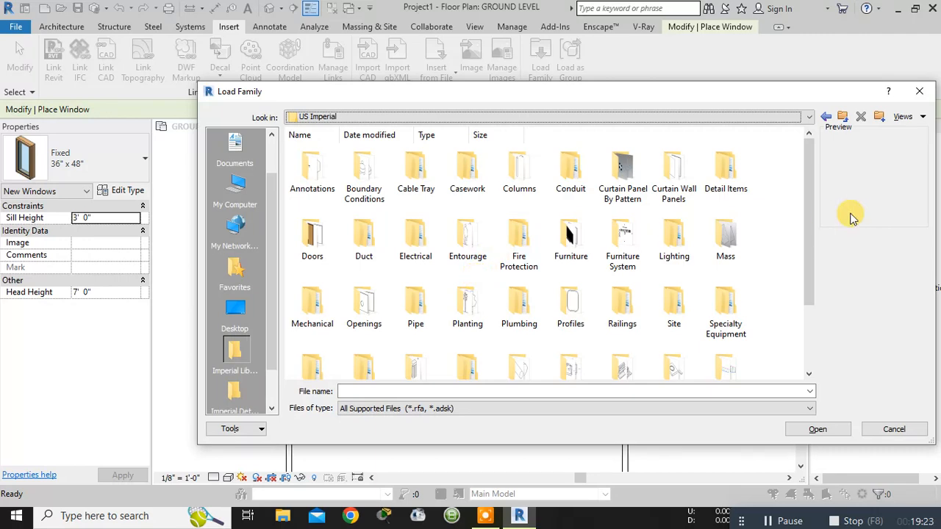
{"action": "left_click_drag", "start_coordinate": [814, 222], "coordinate": [801, 285]}
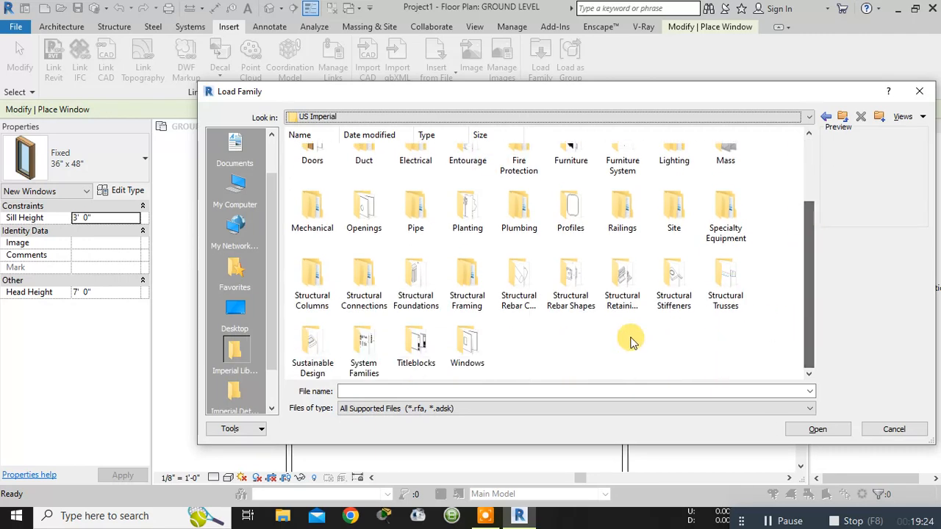
{"action": "left_click", "coordinate": [459, 338]}
{"action": "double_click", "coordinate": [459, 338]}
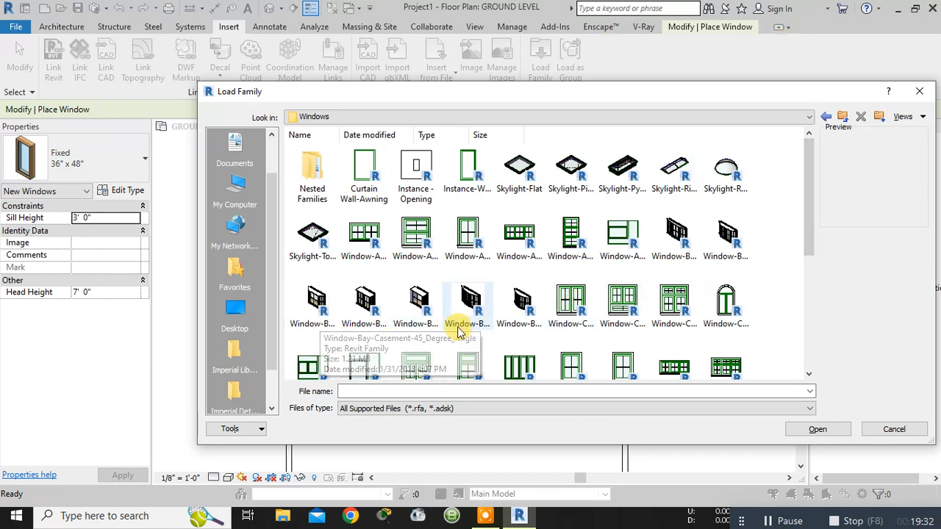
- Preview the bay and bow casement window families and load Window-Bay-Casement-Box-90_Degree_Angle.rfa
{"action": "left_click", "coordinate": [365, 305]}
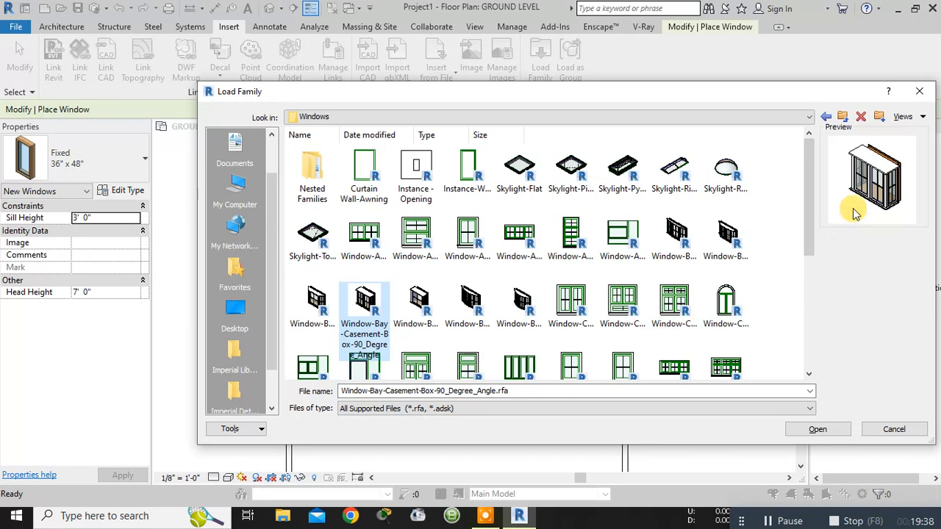
{"action": "left_click", "coordinate": [412, 313]}
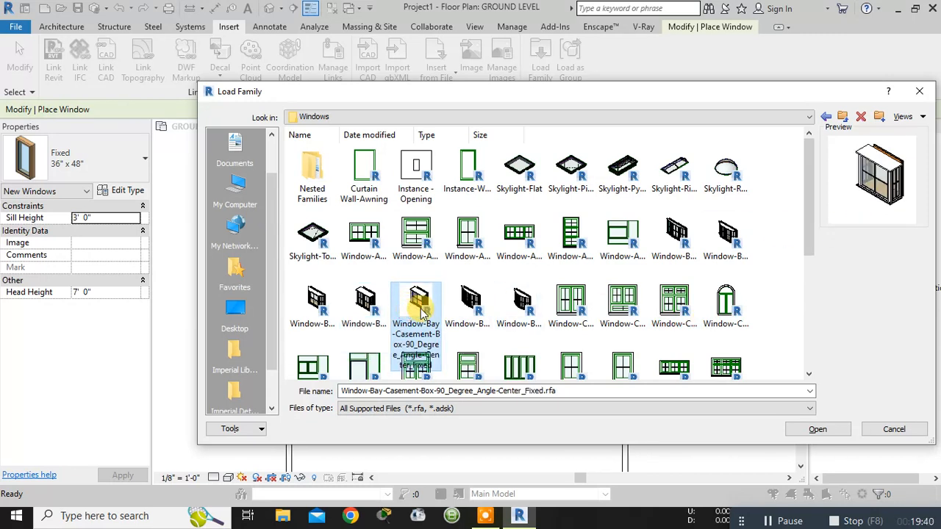
{"action": "left_click", "coordinate": [469, 302]}
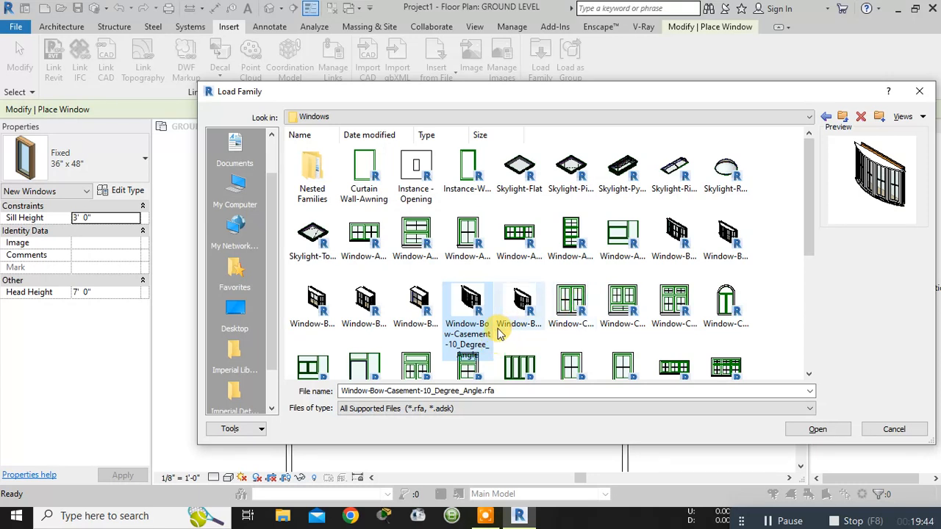
{"action": "left_click", "coordinate": [365, 303]}
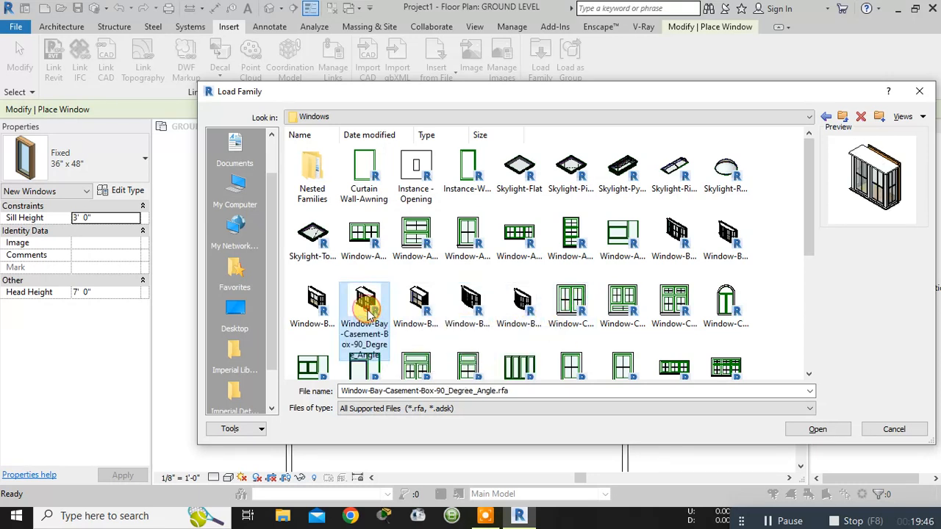
{"action": "left_click", "coordinate": [812, 428]}
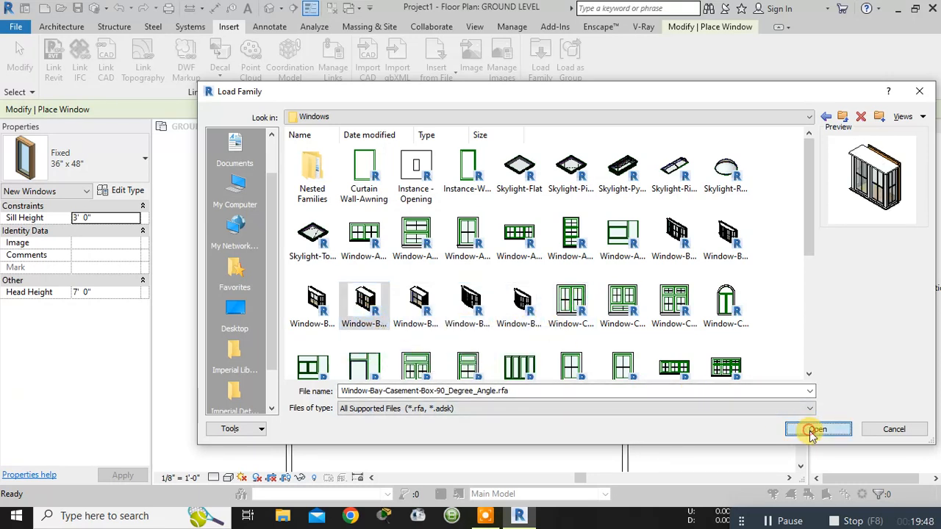
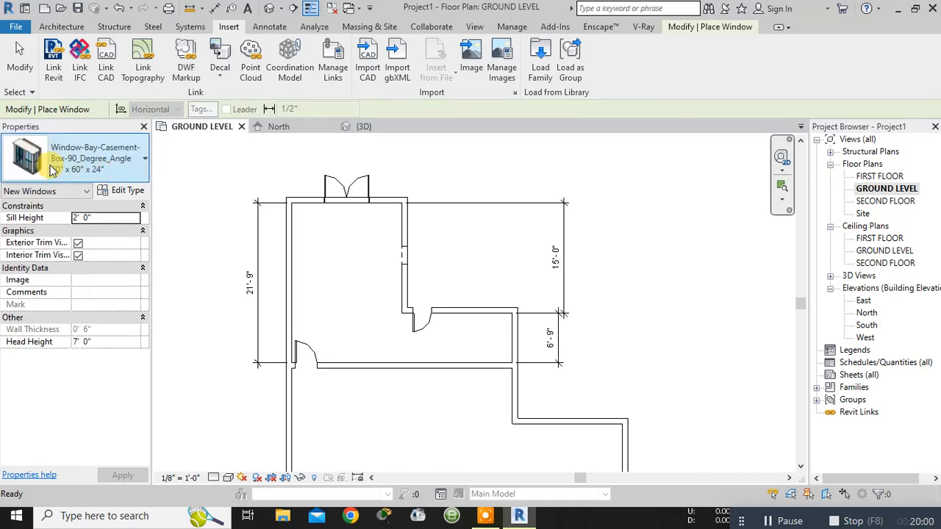
- Duplicate the 60" x 60" x 24" type of the 90-degree bay casement window and name the new type 70x70
{"action": "left_click", "coordinate": [122, 192]}
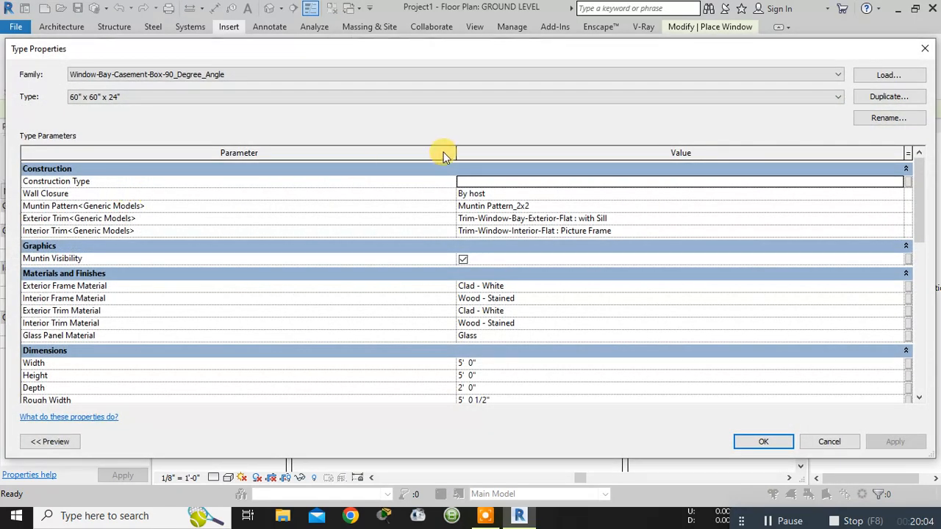
{"action": "left_click", "coordinate": [889, 97]}
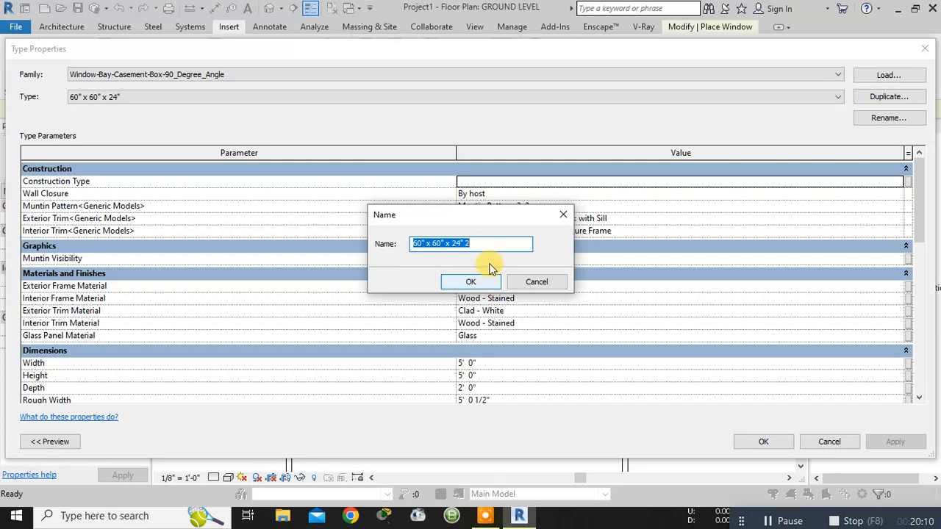
{"action": "left_click_drag", "start_coordinate": [487, 245], "coordinate": [403, 242]}
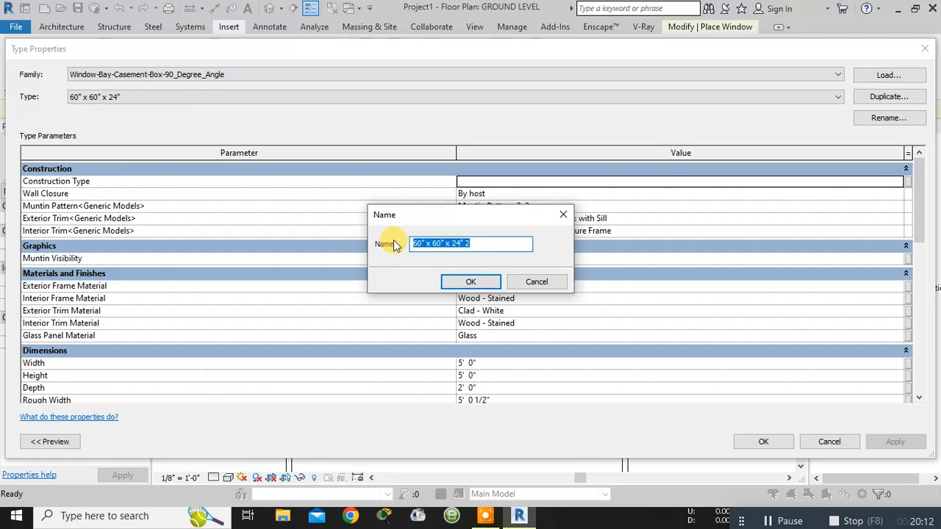
{"action": "type", "text": "70x70"}
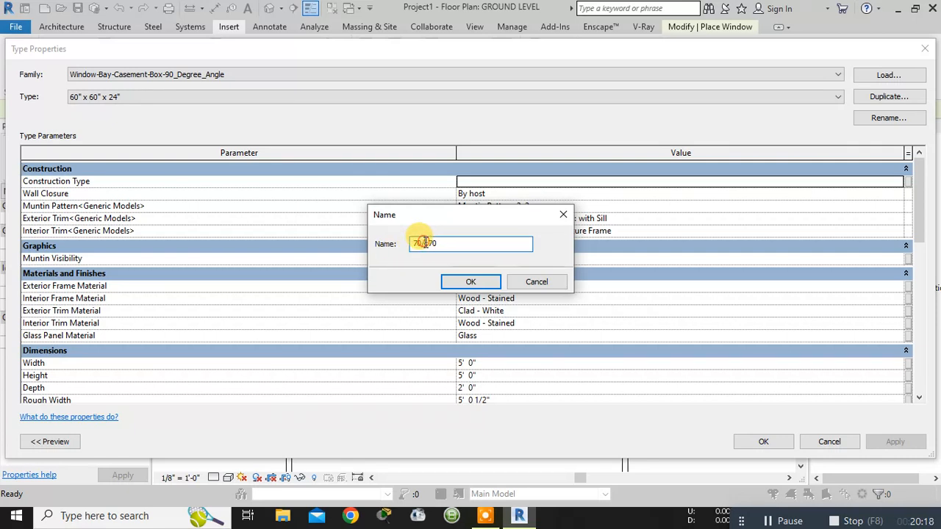
{"action": "left_click", "coordinate": [464, 282]}
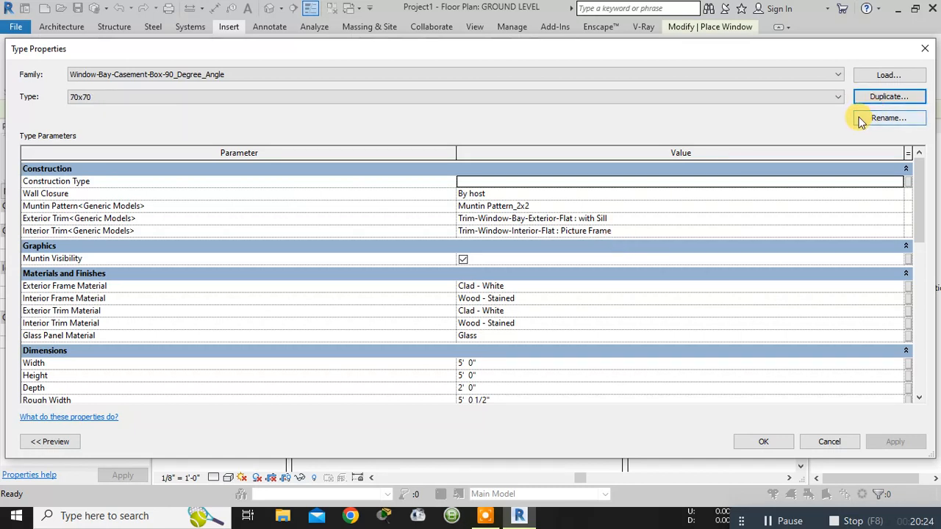
- Set the width of the 70x70 window type to 7' 0" and apply the type change
{"action": "scroll", "coordinate": [488, 322], "scroll_direction": "down", "scroll_amount": 1}
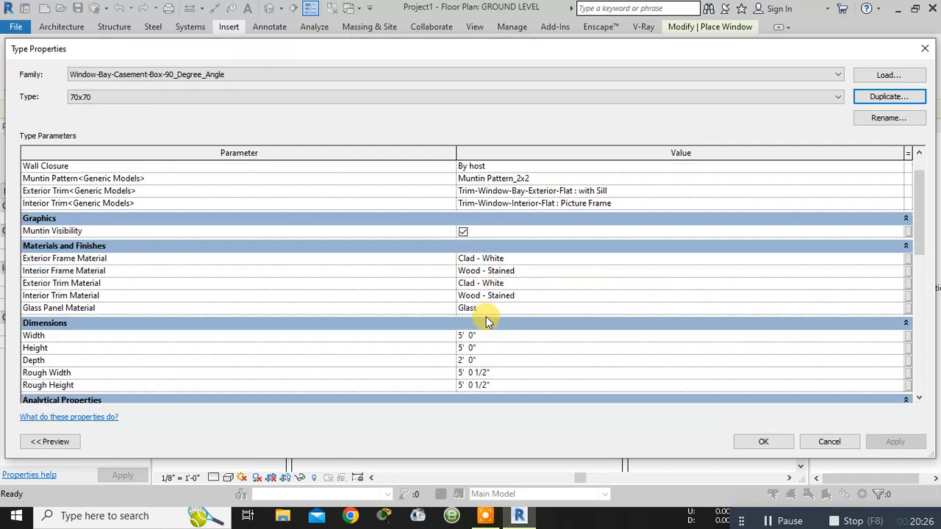
{"action": "left_click", "coordinate": [484, 336]}
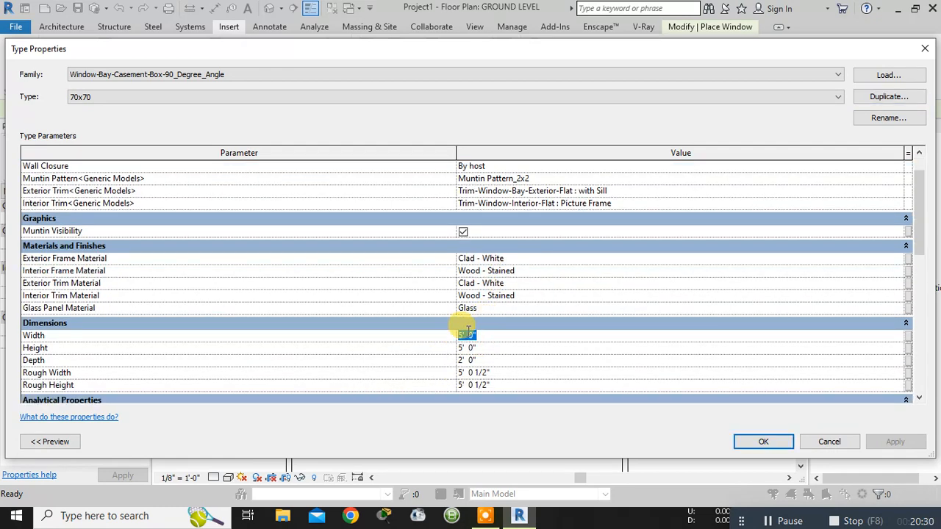
{"action": "type", "text": "7"}
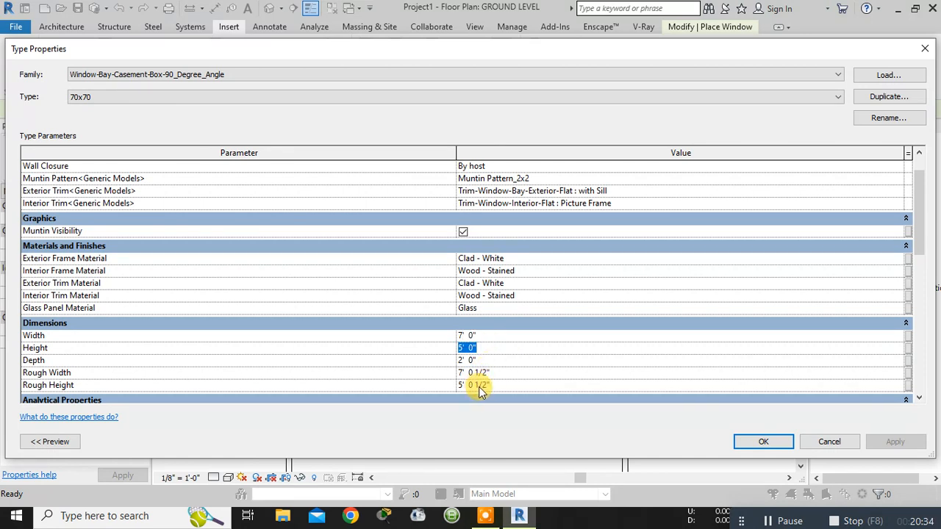
{"action": "left_click", "coordinate": [762, 448]}
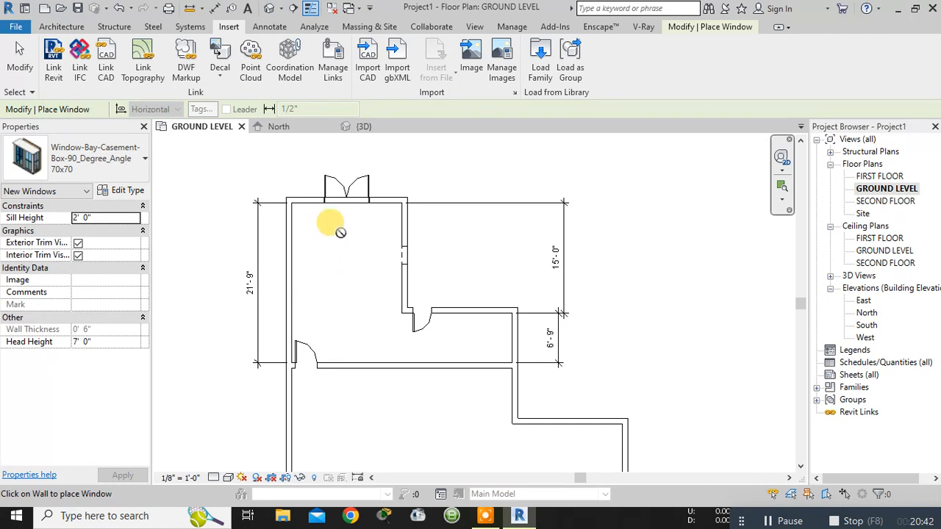
- Place 70x70 bay windows in the upper room's west wall, 7' 4 1/2" from both ends, and beside the single door in the short north wall
{"action": "scroll", "coordinate": [283, 256], "scroll_direction": "up", "scroll_amount": 3}
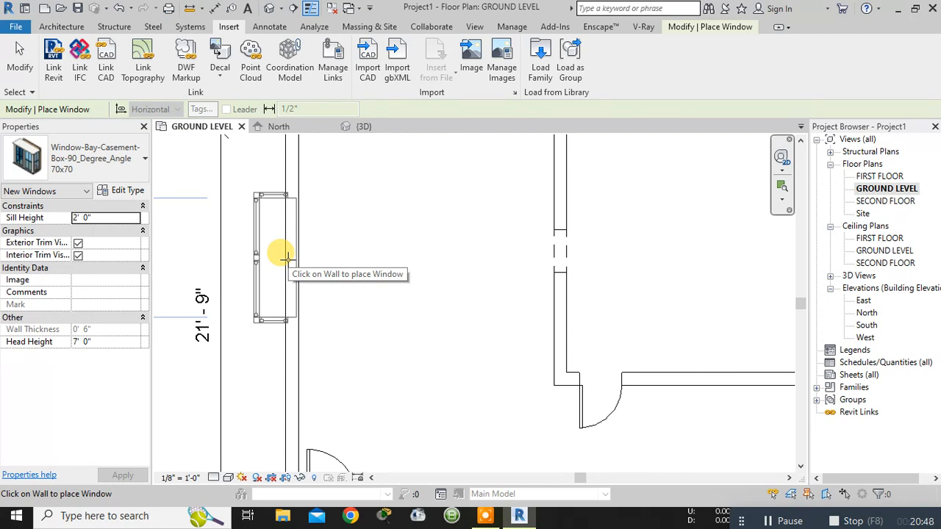
{"action": "scroll", "coordinate": [285, 258], "scroll_direction": "down", "scroll_amount": 3}
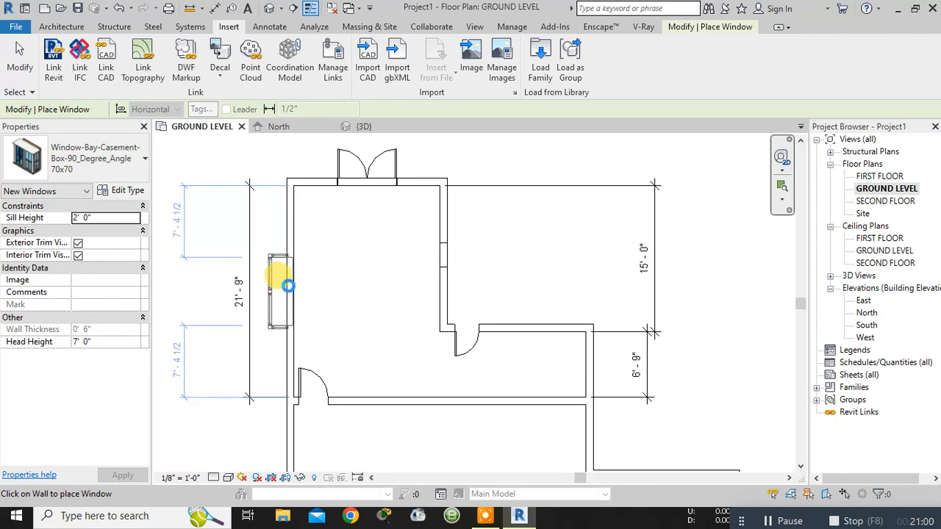
{"action": "left_click", "coordinate": [287, 286]}
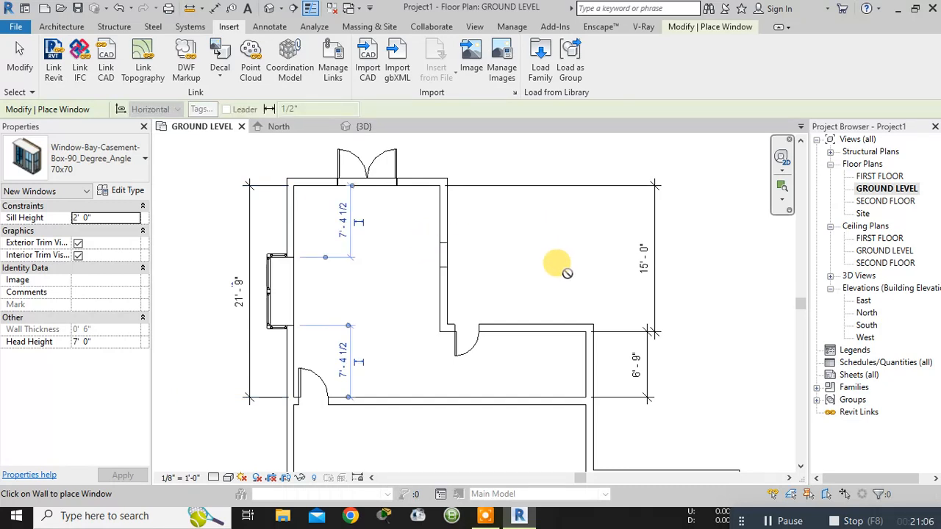
{"action": "left_click", "coordinate": [538, 322]}
{"action": "scroll", "coordinate": [592, 317], "scroll_direction": "down", "scroll_amount": 2}
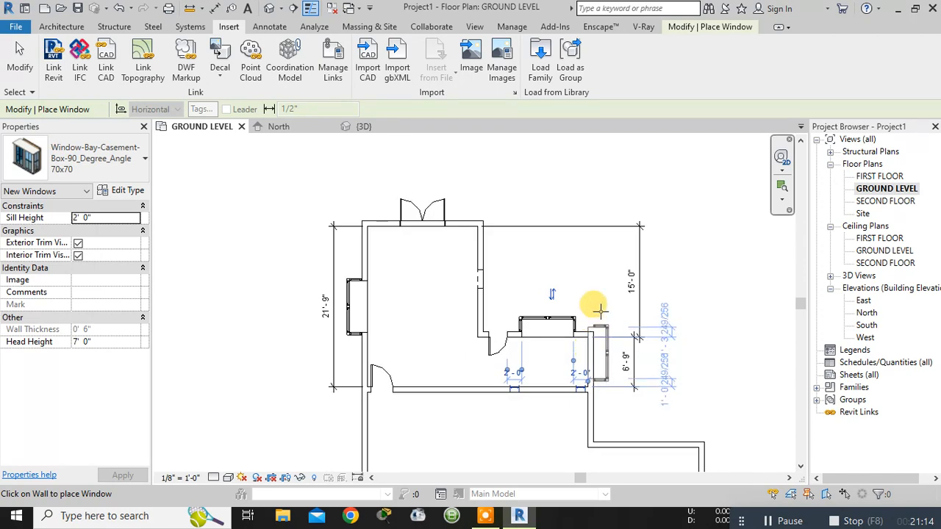
- Place 24" x 42" Window-Double-Hung windows midway along the lower room's east wall and on both sides of the double door in the south wall
{"action": "middle_click_drag", "start_coordinate": [609, 346], "coordinate": [594, 222]}
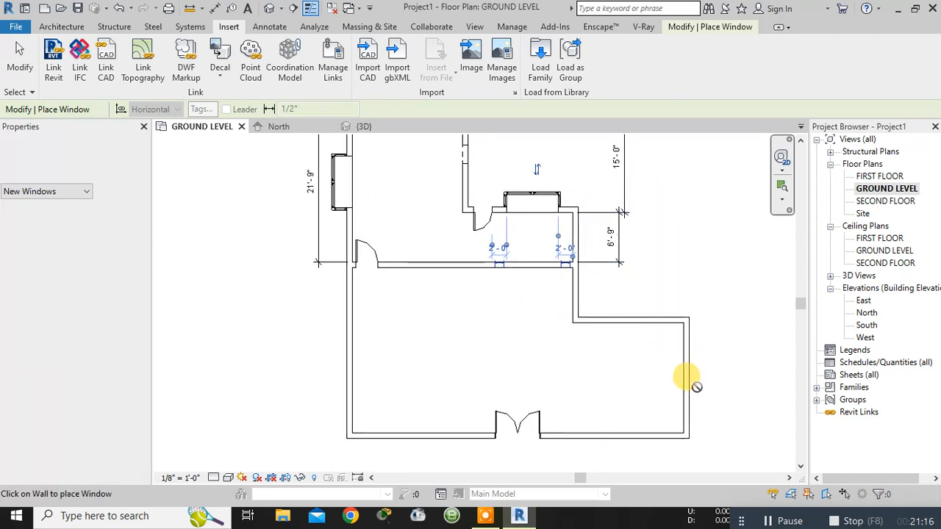
{"action": "left_click", "coordinate": [109, 162]}
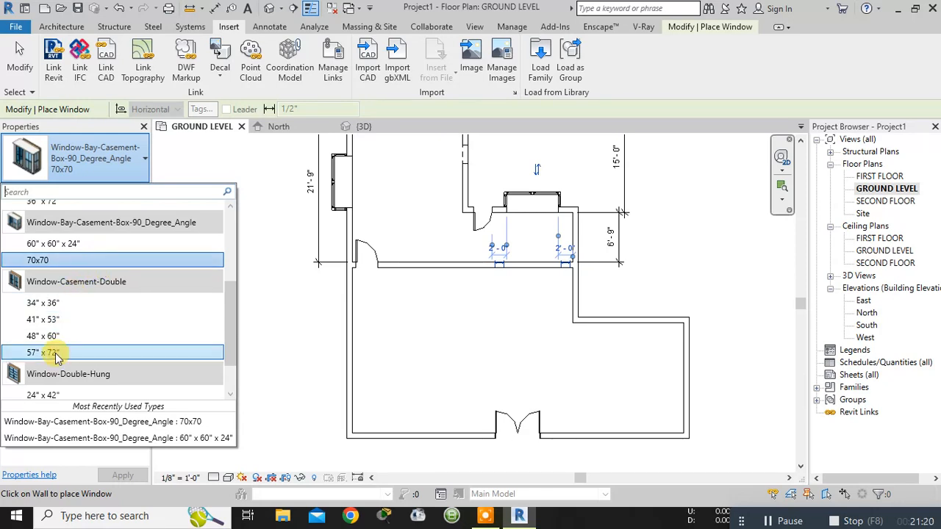
{"action": "left_click", "coordinate": [65, 394]}
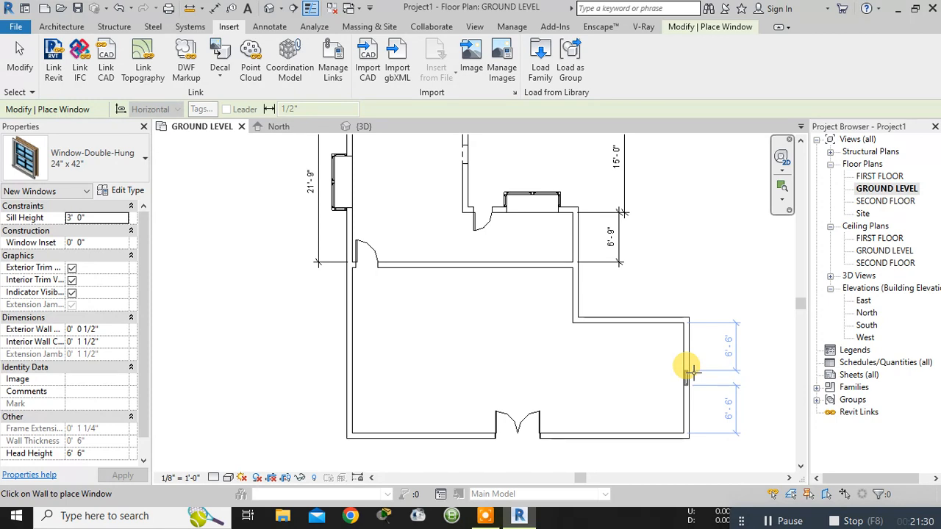
{"action": "left_click", "coordinate": [691, 372]}
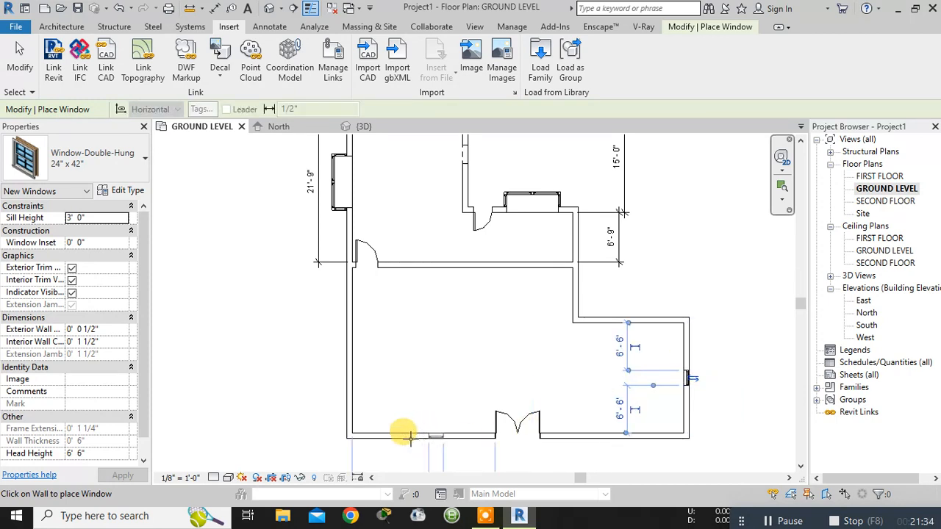
{"action": "left_click", "coordinate": [387, 435]}
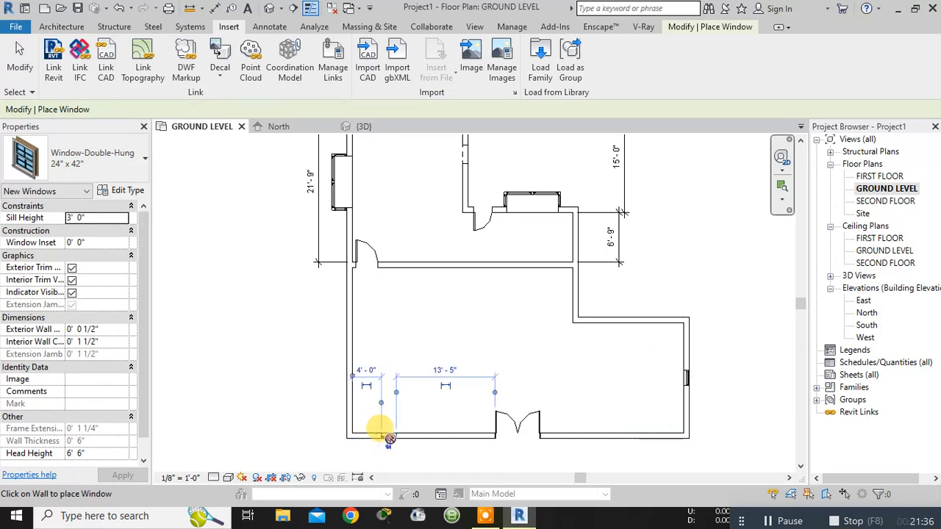
{"action": "left_click", "coordinate": [640, 435]}
{"action": "scroll", "coordinate": [609, 407], "scroll_direction": "down", "scroll_amount": 3}
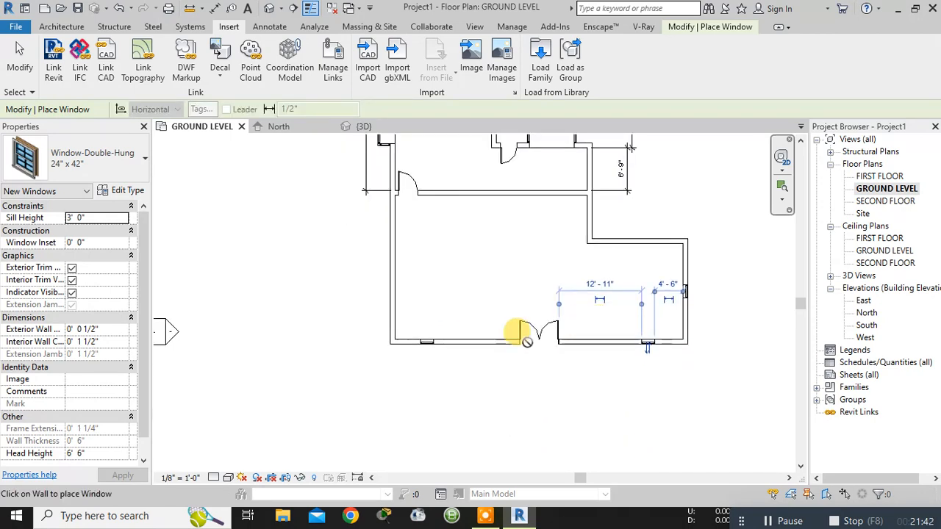
- Switch from window to door placement and look through the available door types
{"action": "left_click", "coordinate": [133, 170]}
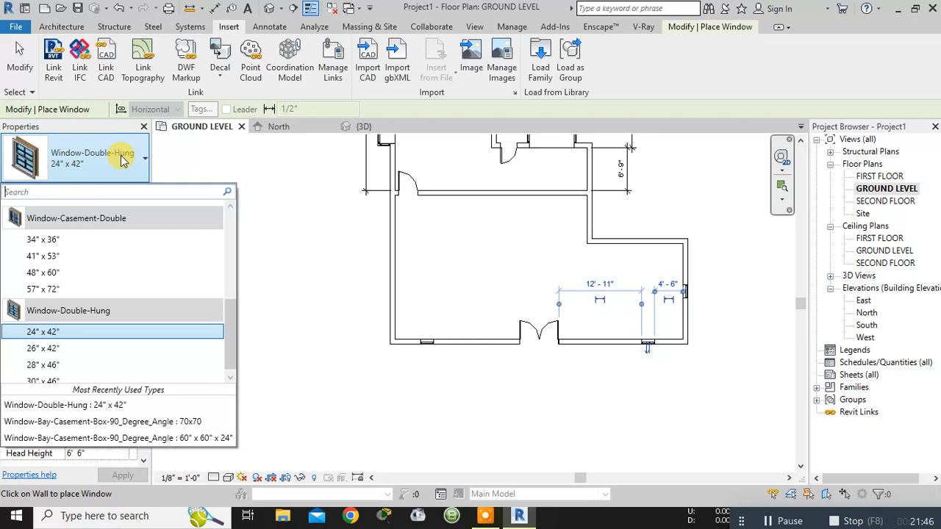
{"action": "left_click", "coordinate": [55, 26]}
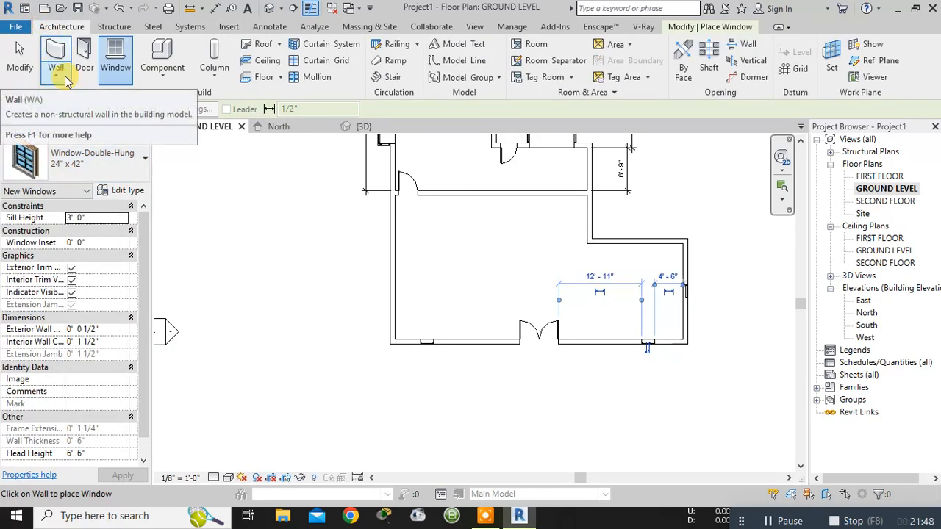
{"action": "left_click", "coordinate": [84, 57]}
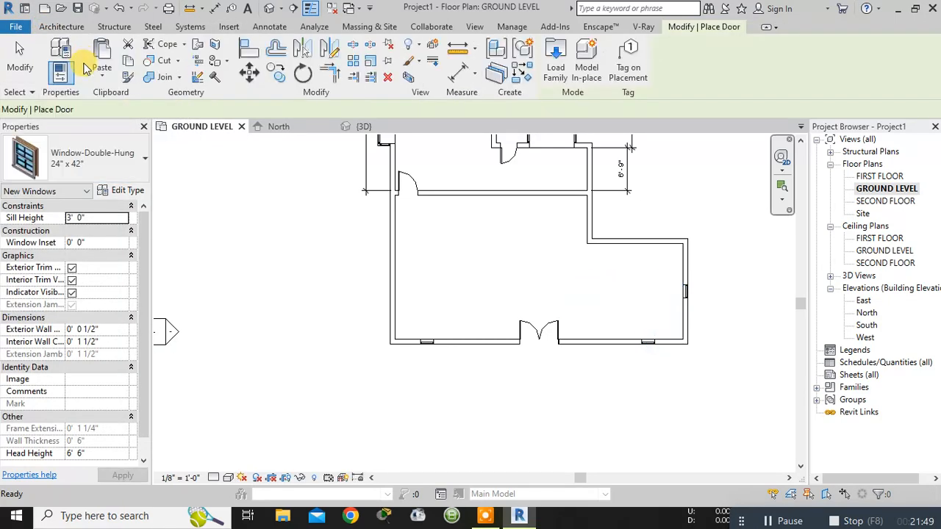
{"action": "left_click", "coordinate": [139, 171]}
{"action": "scroll", "coordinate": [120, 252], "scroll_direction": "up", "scroll_amount": 5}
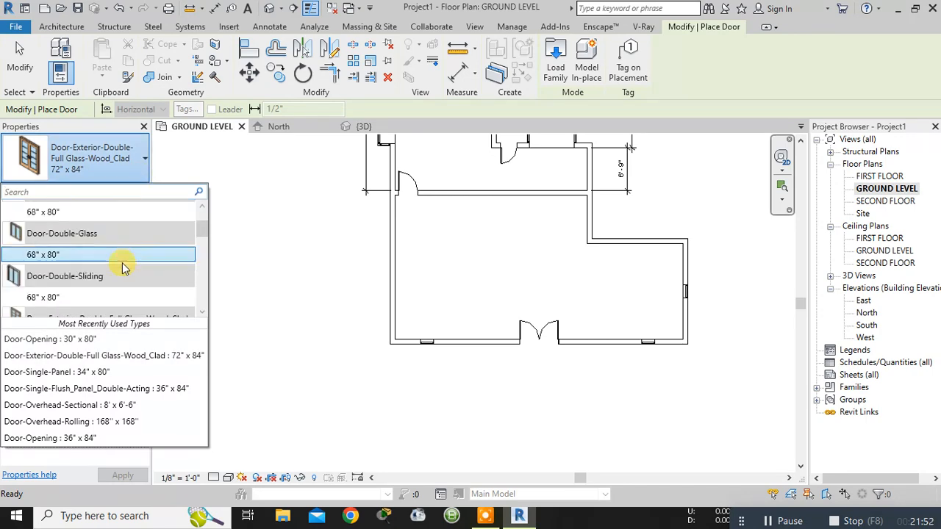
- Start loading a door family and browse to the Doors folder of the US Imperial library
{"action": "left_click", "coordinate": [557, 59]}
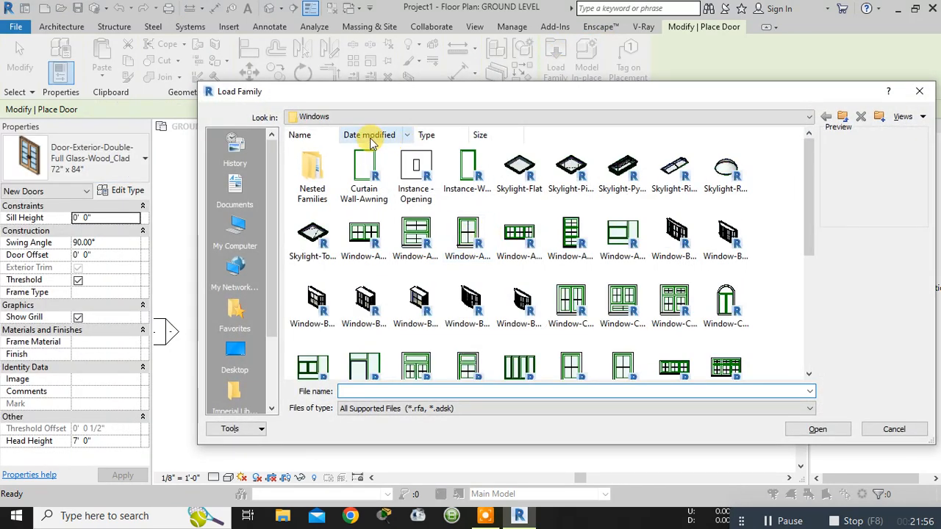
{"action": "left_click", "coordinate": [808, 117]}
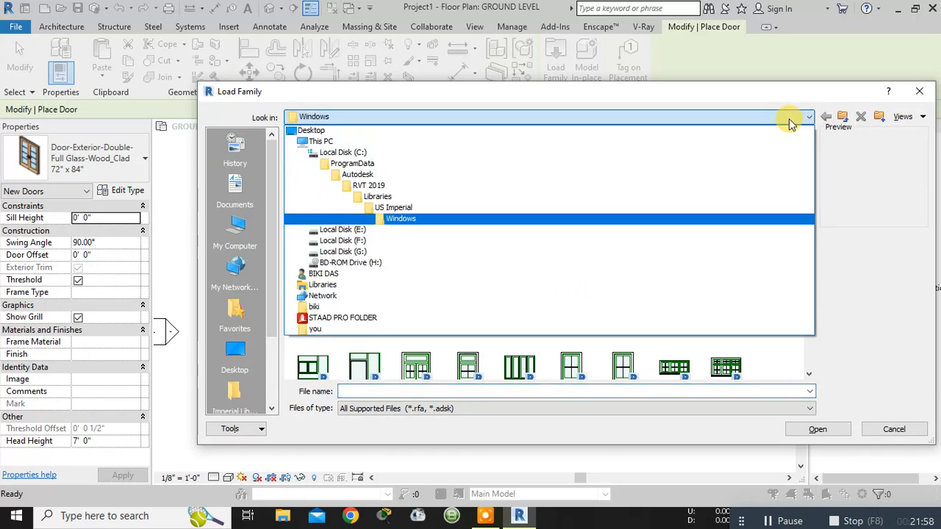
{"action": "left_click", "coordinate": [853, 251]}
{"action": "left_click", "coordinate": [808, 118]}
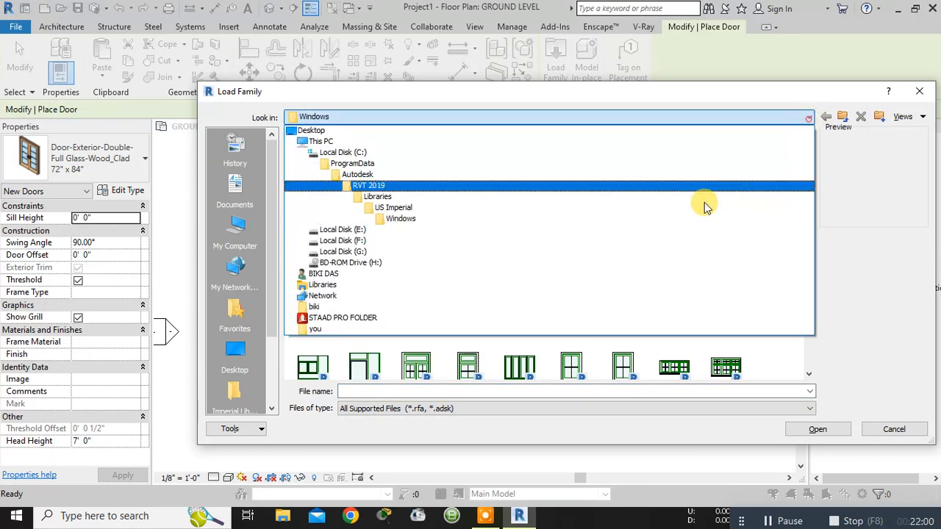
{"action": "left_click", "coordinate": [553, 208]}
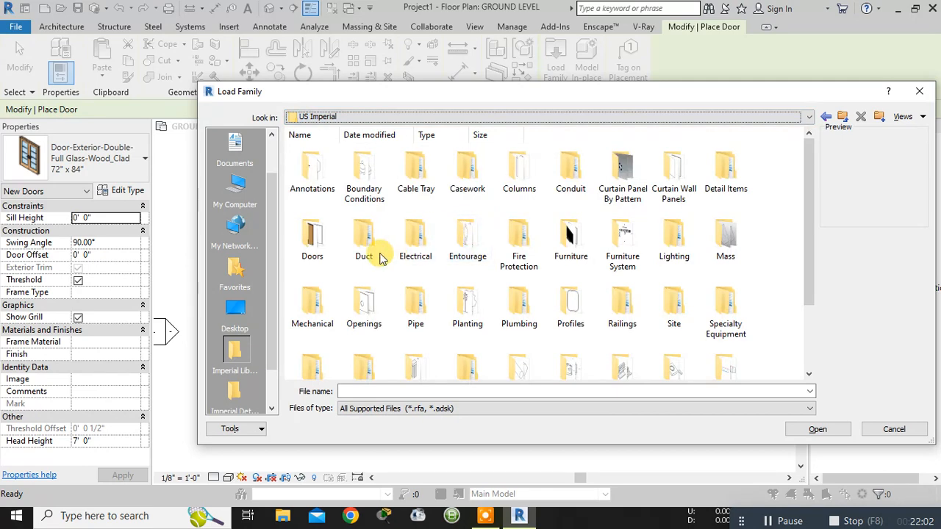
{"action": "double_click", "coordinate": [315, 243]}
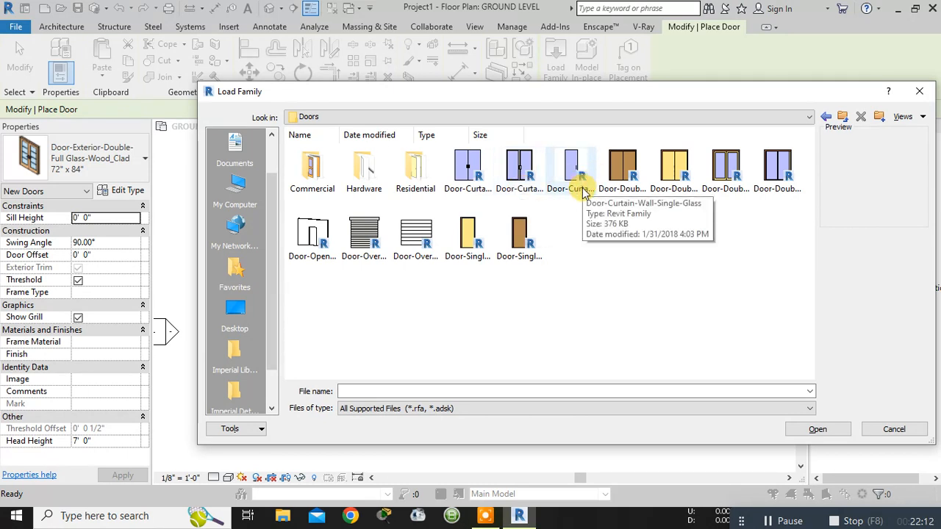
- Try to load Door-Curtain-Wall-Double-Storefront.rfa and the neighbouring double curtain-wall door family
{"action": "left_click", "coordinate": [526, 183]}
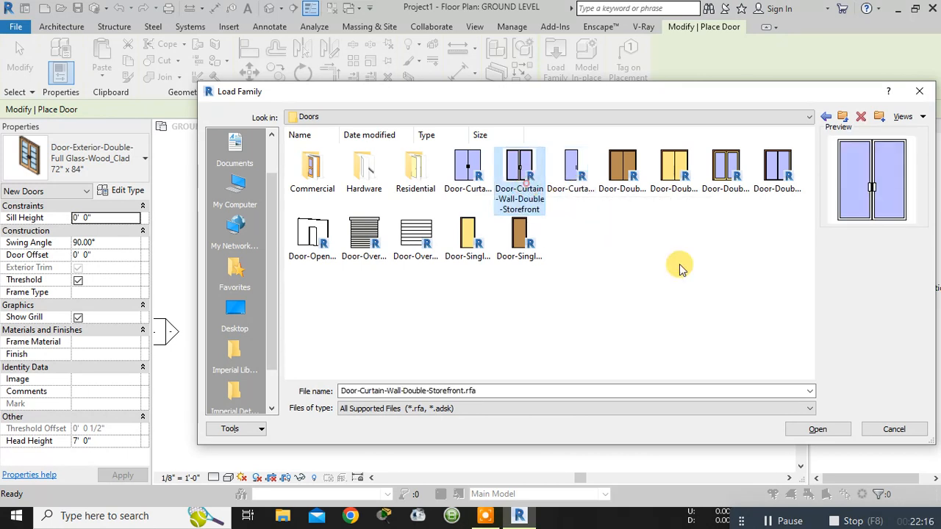
{"action": "left_click", "coordinate": [809, 430]}
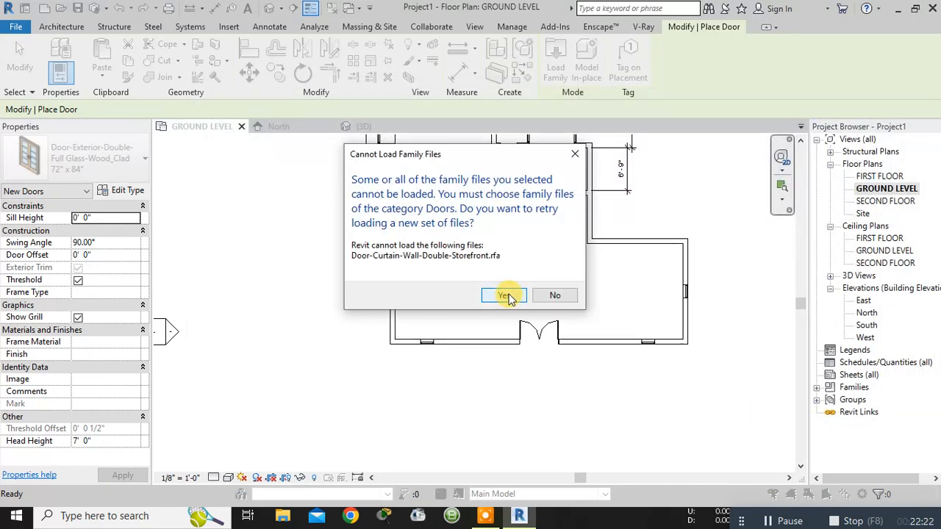
{"action": "left_click", "coordinate": [504, 295]}
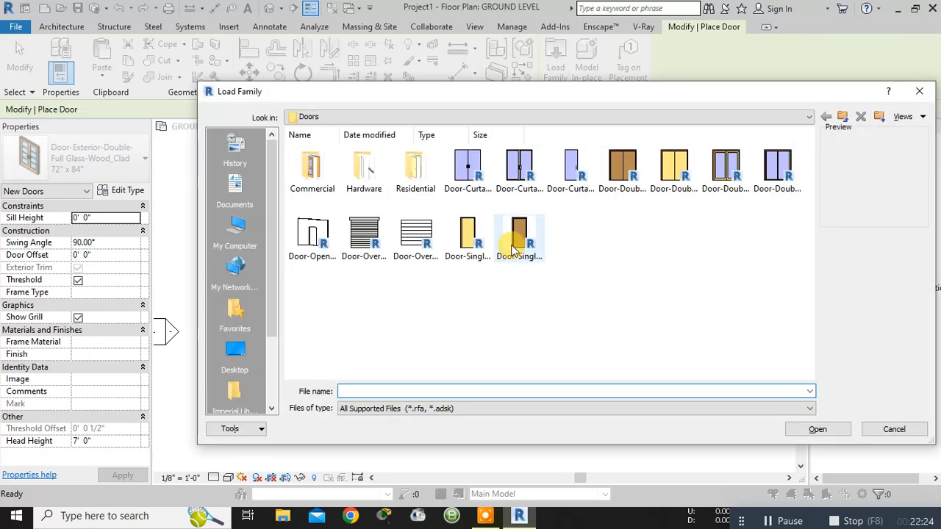
{"action": "double_click", "coordinate": [479, 184]}
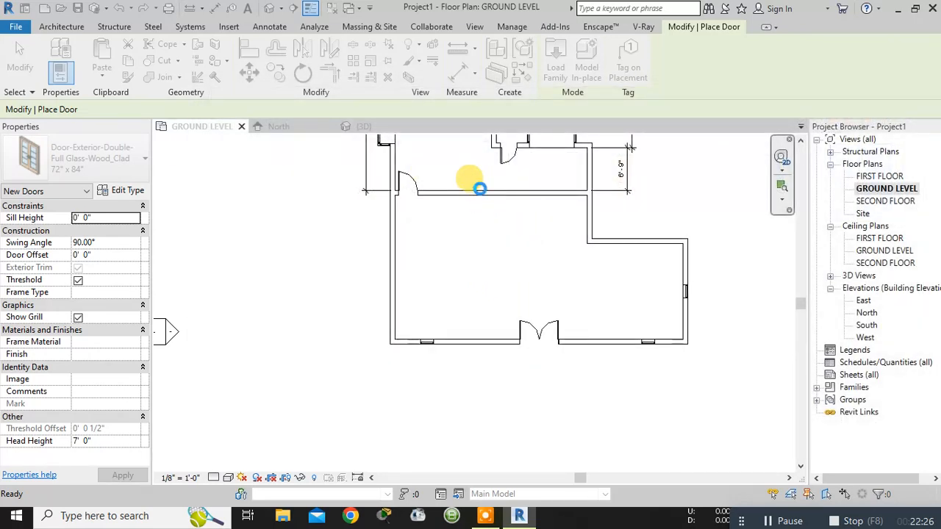
{"action": "left_click", "coordinate": [500, 297]}
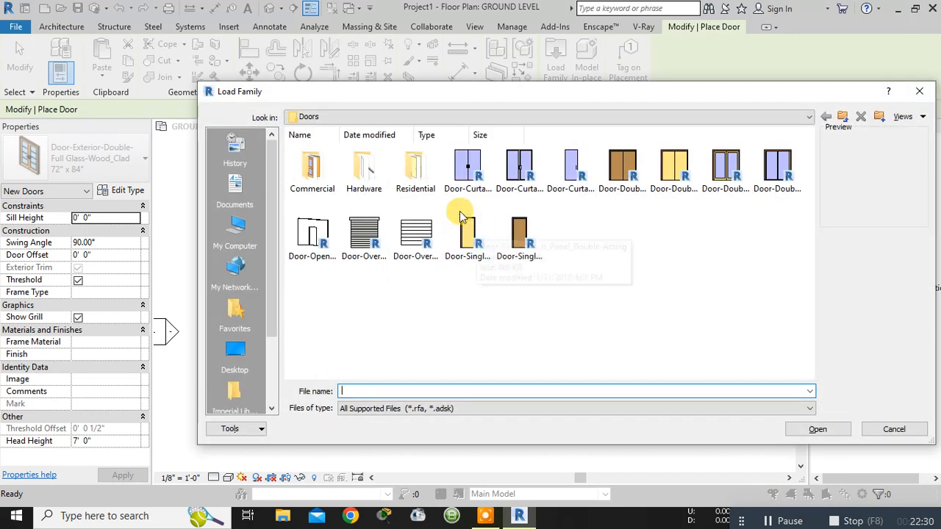
- Load Door-Exterior-Side_Lite-Full Arch Glass-Wood_Clad.rfa from the Residential folder with the 12" x 84" type
{"action": "double_click", "coordinate": [407, 177]}
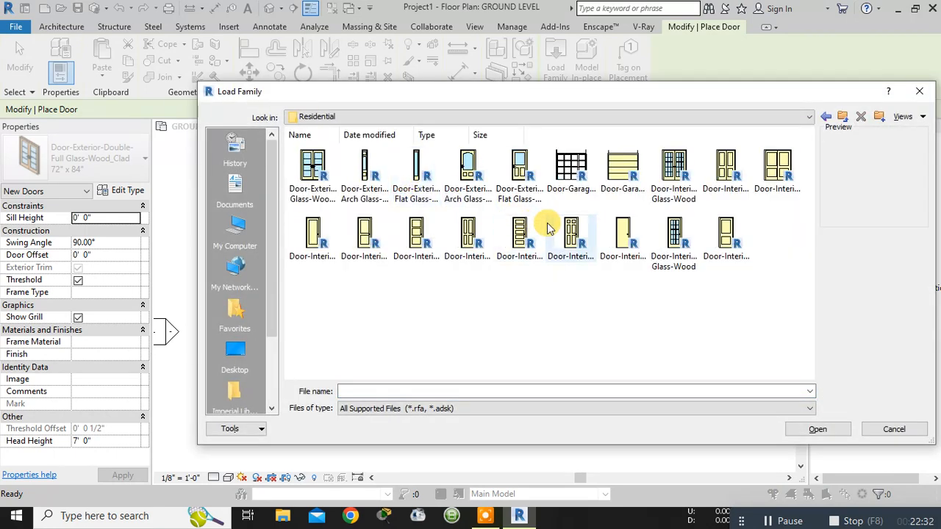
{"action": "left_click", "coordinate": [375, 203]}
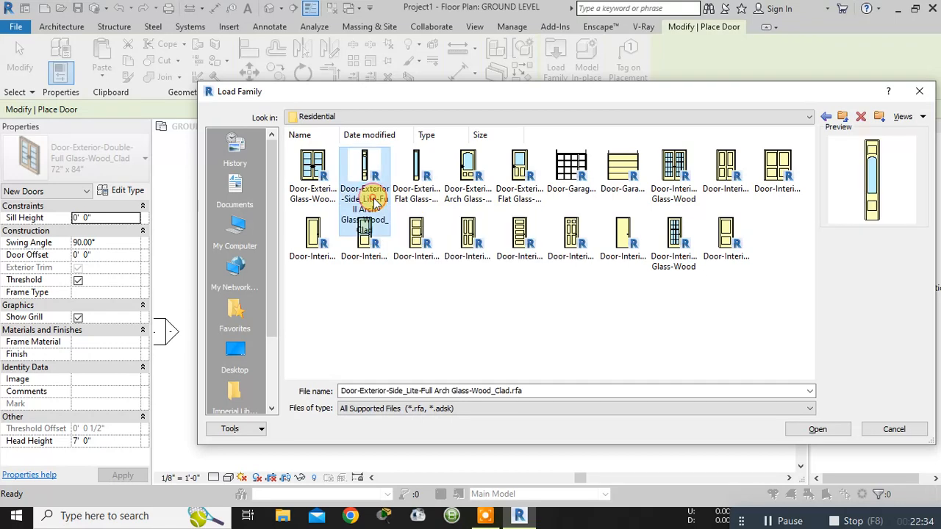
{"action": "left_click", "coordinate": [835, 429]}
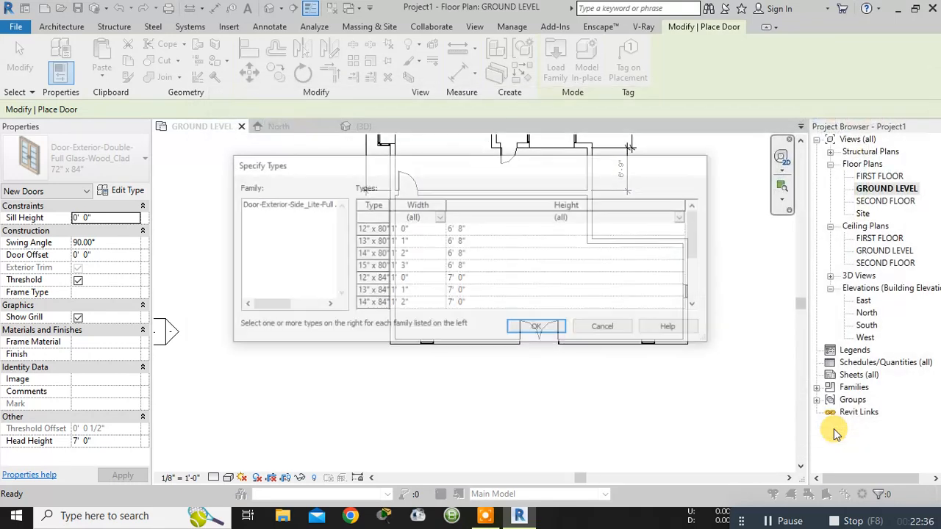
{"action": "left_click", "coordinate": [468, 278]}
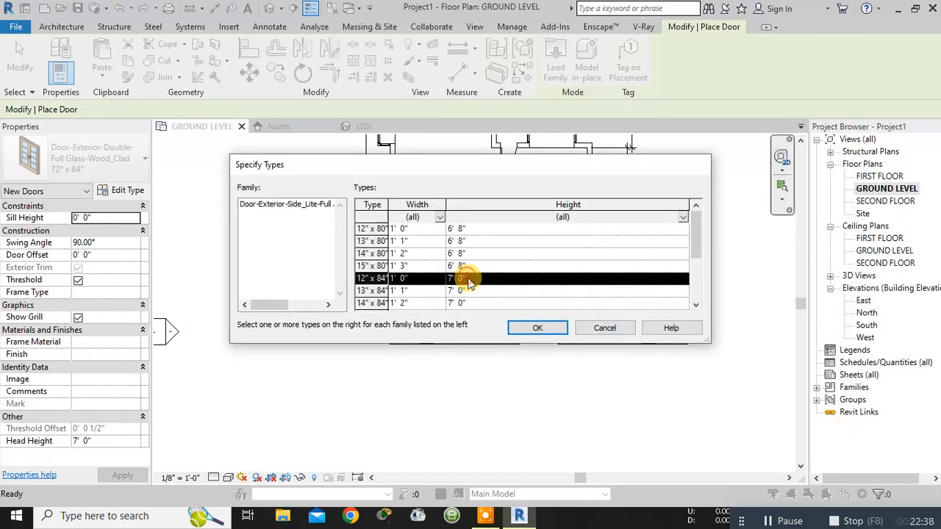
{"action": "left_click", "coordinate": [523, 333]}
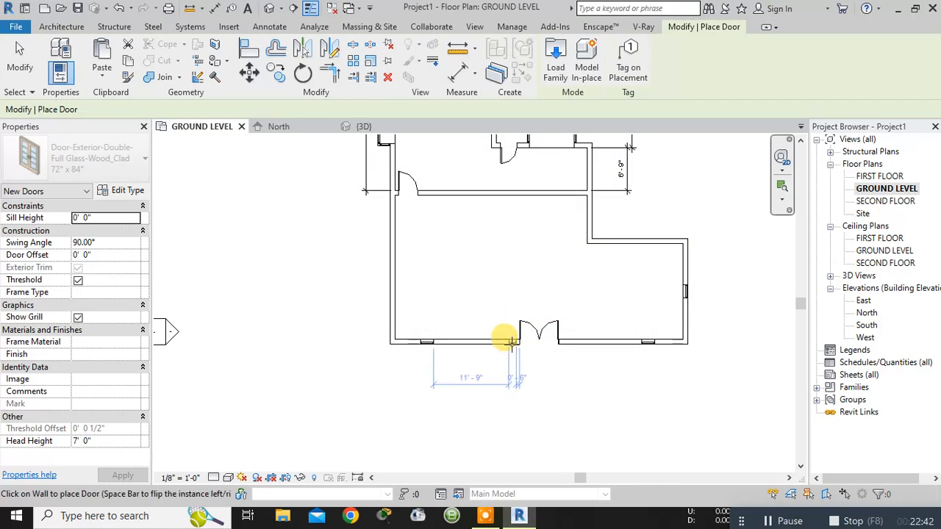
- Place a 12" x 84" side lite in the south wall on each side of the double door, 2' 0" away from it
{"action": "scroll", "coordinate": [512, 340], "scroll_direction": "up", "scroll_amount": 3}
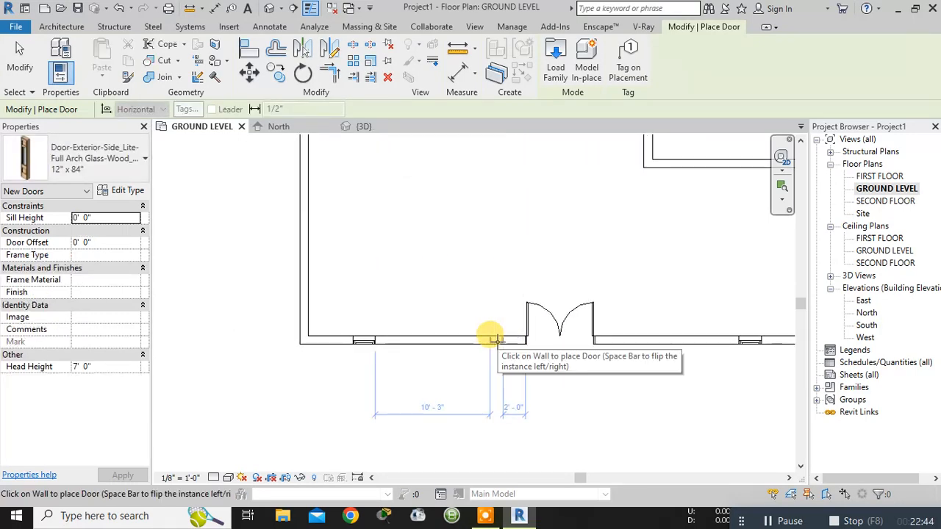
{"action": "left_click", "coordinate": [489, 338]}
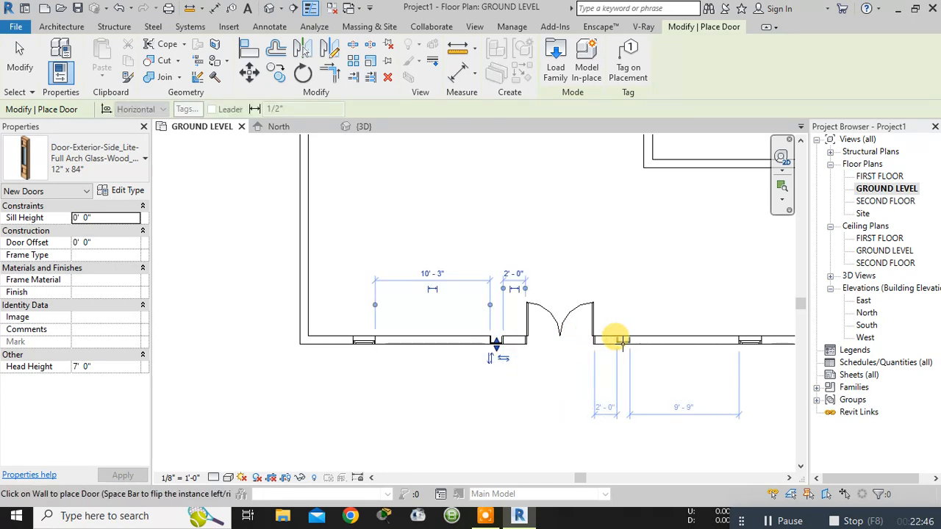
{"action": "left_click", "coordinate": [620, 342]}
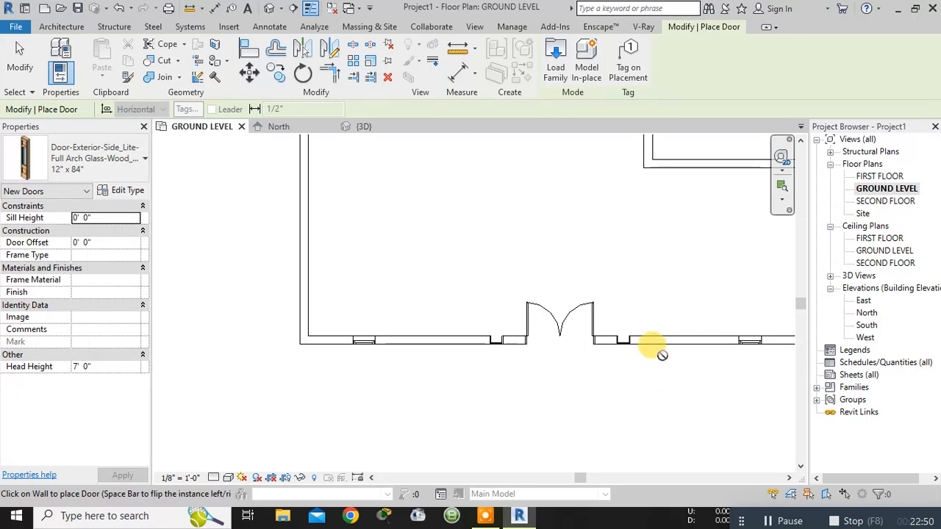
{"action": "scroll", "coordinate": [464, 256], "scroll_direction": "down", "scroll_amount": 1}
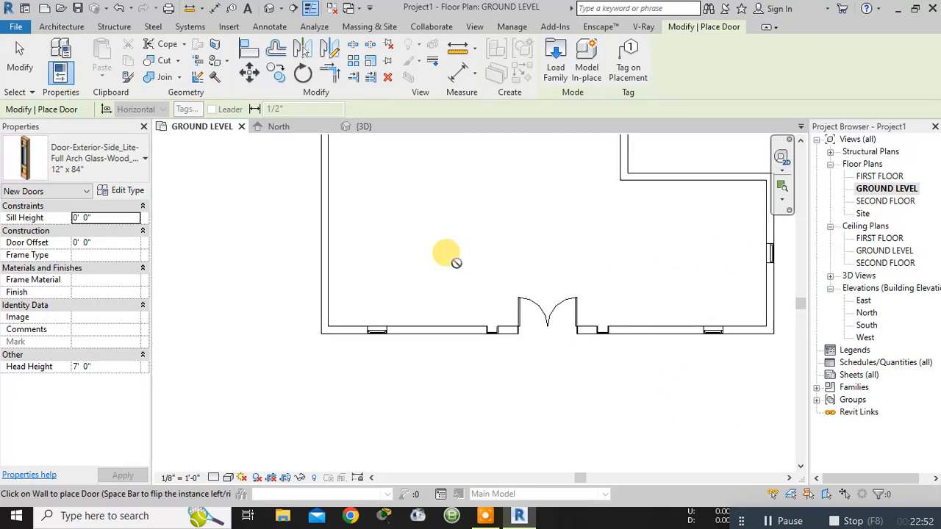
- Examine the side lites, double door and windows of the south wall in the 3D view, ending door placement
{"action": "left_click", "coordinate": [371, 127]}
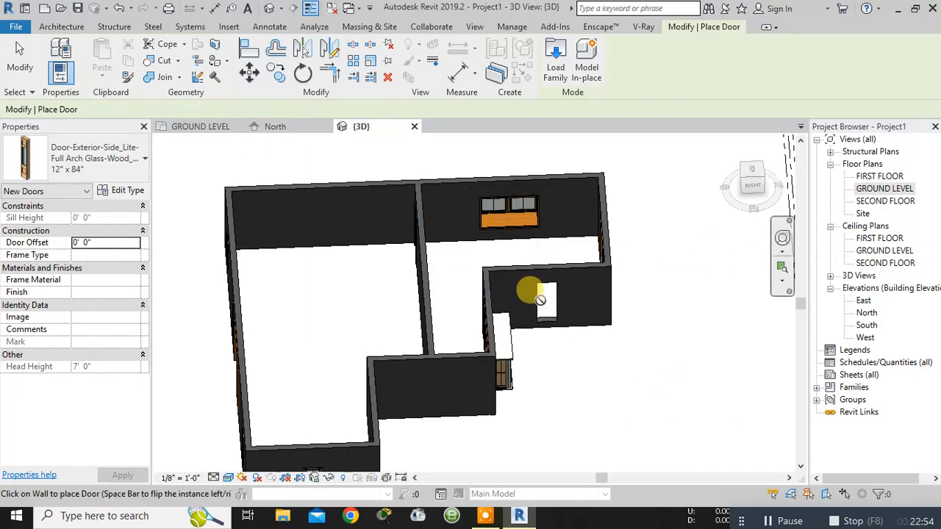
{"action": "scroll", "coordinate": [630, 355], "scroll_direction": "down", "scroll_amount": 1}
{"action": "middle_click_drag", "start_coordinate": [631, 397], "coordinate": [684, 292]}
{"action": "scroll", "coordinate": [635, 372], "scroll_direction": "up", "scroll_amount": 1}
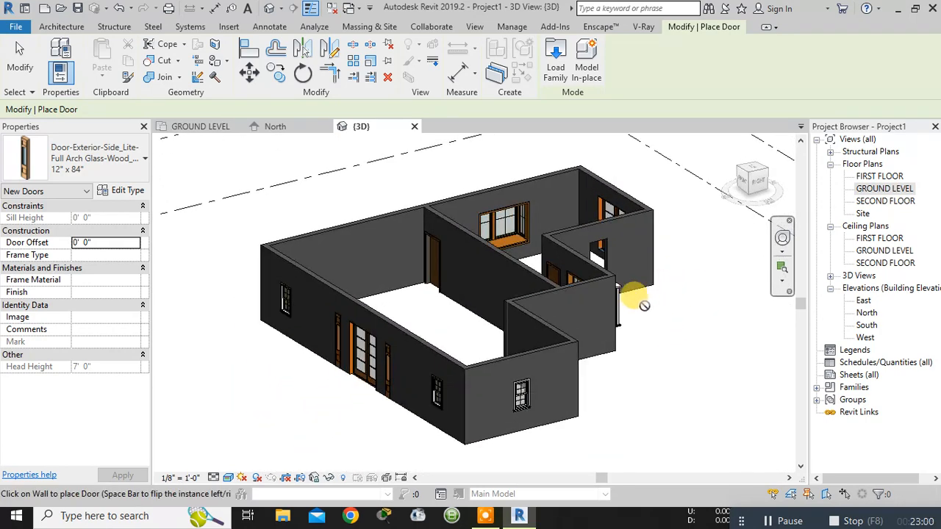
{"action": "middle_click_drag", "start_coordinate": [563, 380], "coordinate": [626, 378], "text": "shift"}
{"action": "scroll", "coordinate": [627, 375], "scroll_direction": "up", "scroll_amount": 4}
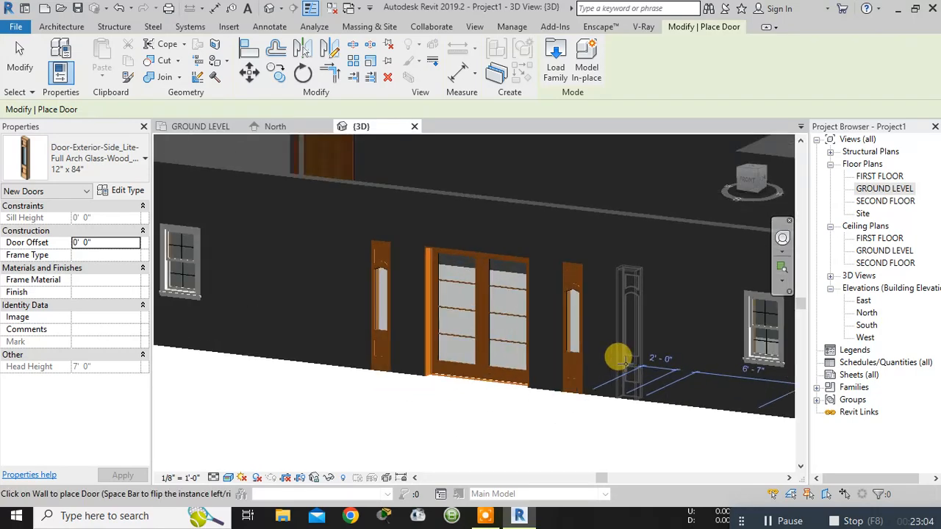
{"action": "right_click", "coordinate": [339, 404]}
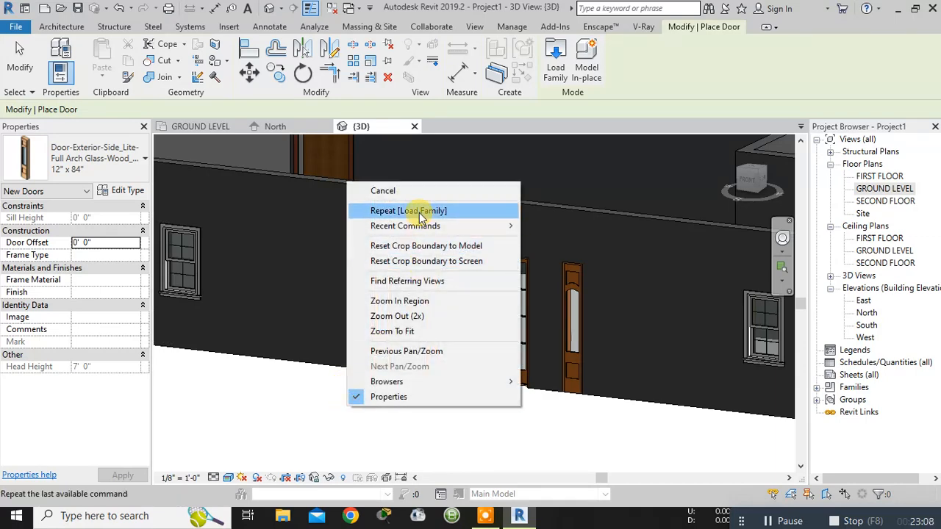
{"action": "left_click", "coordinate": [389, 190]}
{"action": "right_click", "coordinate": [319, 426]}
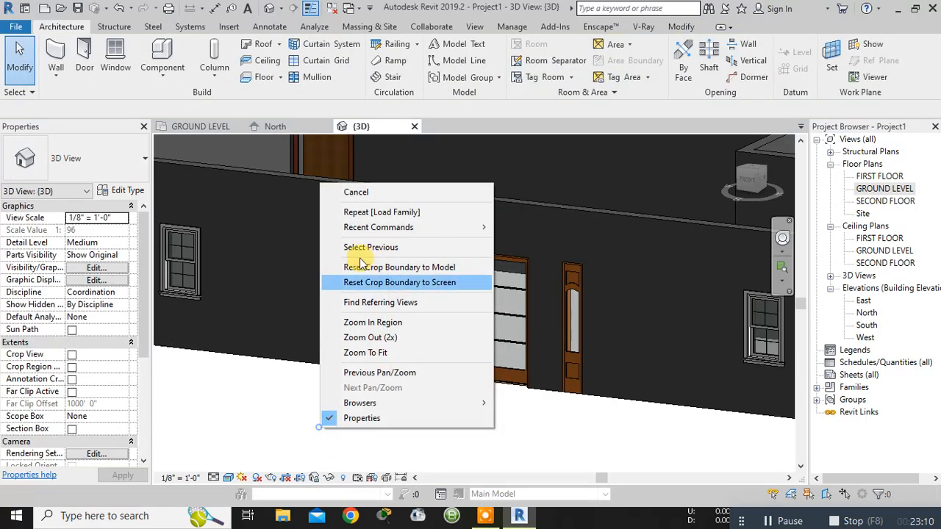
{"action": "left_click", "coordinate": [367, 194]}
{"action": "scroll", "coordinate": [405, 345], "scroll_direction": "down", "scroll_amount": 1}
{"action": "middle_click_drag", "start_coordinate": [492, 420], "coordinate": [338, 324], "text": "shift"}
{"action": "mouse_move", "coordinate": [435, 267]}
{"action": "middle_mouse_down", "text": "shift"}
{"action": "mouse_move", "coordinate": [552, 304]}
{"action": "mouse_move", "coordinate": [604, 270]}
{"action": "mouse_move", "coordinate": [435, 275]}
{"action": "mouse_move", "coordinate": [419, 285]}
{"action": "mouse_move", "coordinate": [426, 265]}
{"action": "middle_mouse_up", "text": "shift"}
{"action": "scroll", "coordinate": [511, 288], "scroll_direction": "down", "scroll_amount": 2}
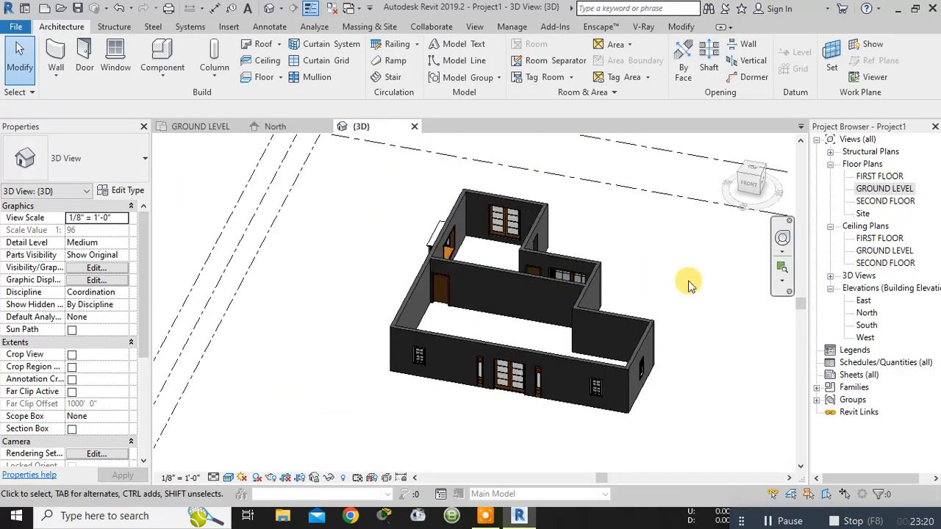
- Open the North elevation and set its visual style to Realistic
{"action": "double_click", "coordinate": [866, 313]}
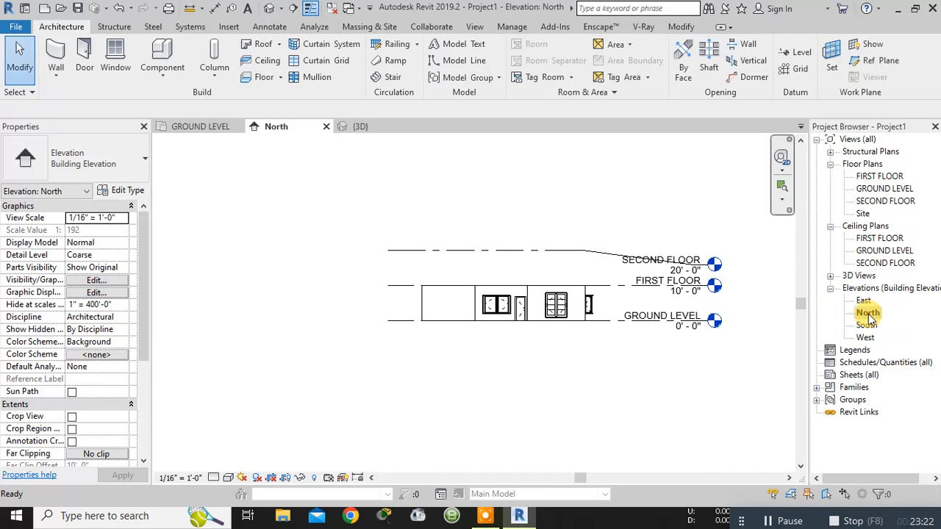
{"action": "left_click", "coordinate": [228, 478]}
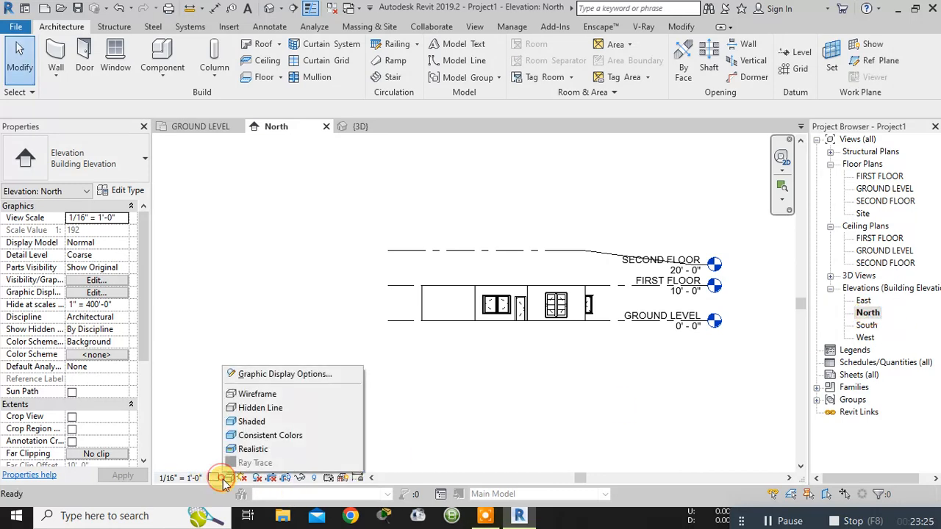
{"action": "left_click", "coordinate": [252, 449]}
{"action": "scroll", "coordinate": [679, 307], "scroll_direction": "up", "scroll_amount": 3}
{"action": "scroll", "coordinate": [485, 338], "scroll_direction": "up", "scroll_amount": 3}
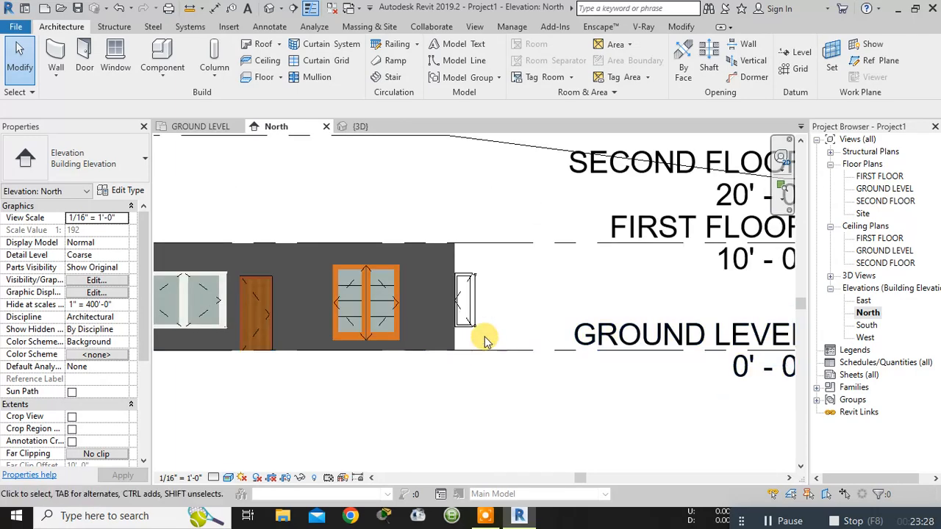
{"action": "middle_click_drag", "start_coordinate": [494, 332], "coordinate": [646, 314]}
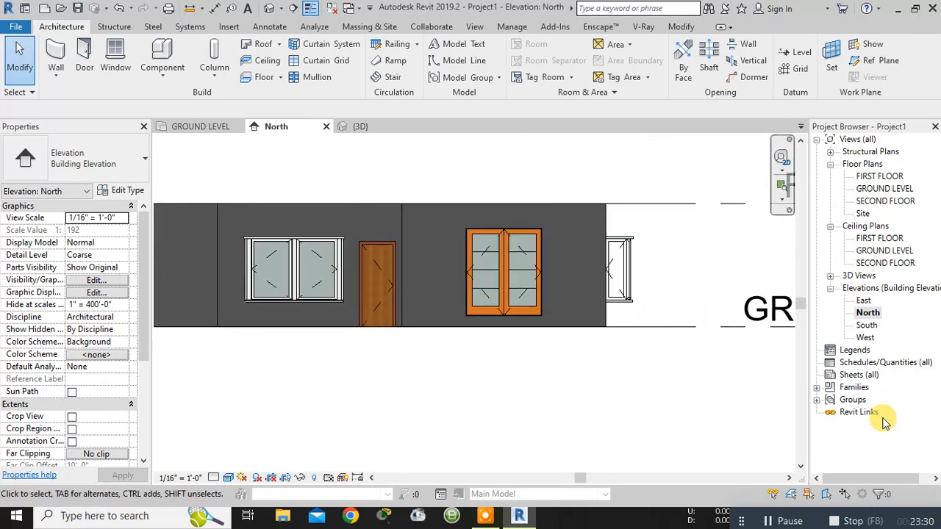
- Open the South elevation and set its visual style to Realistic
{"action": "left_click", "coordinate": [868, 327]}
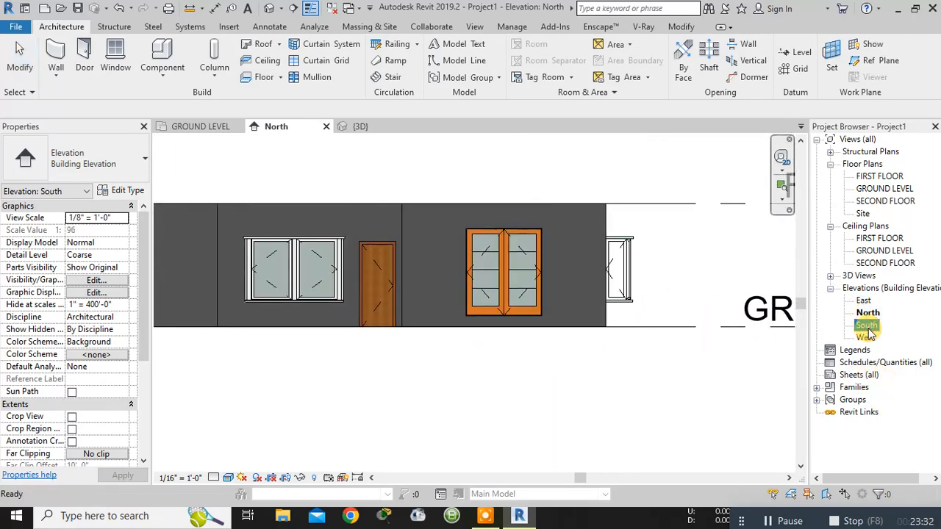
{"action": "double_click", "coordinate": [867, 326]}
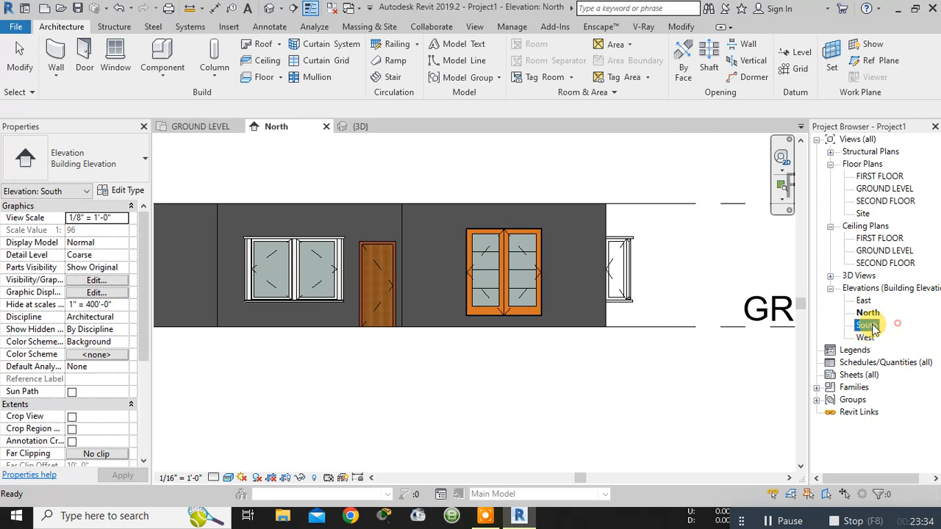
{"action": "left_click", "coordinate": [228, 478]}
{"action": "left_click", "coordinate": [254, 450]}
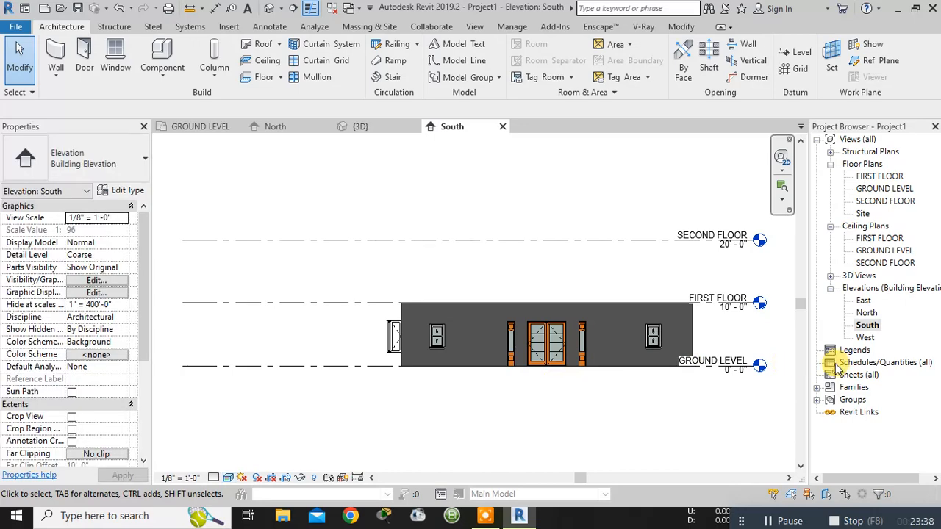
- Open the West elevation and set its visual style to Realistic
{"action": "left_click", "coordinate": [864, 338]}
{"action": "double_click", "coordinate": [865, 337]}
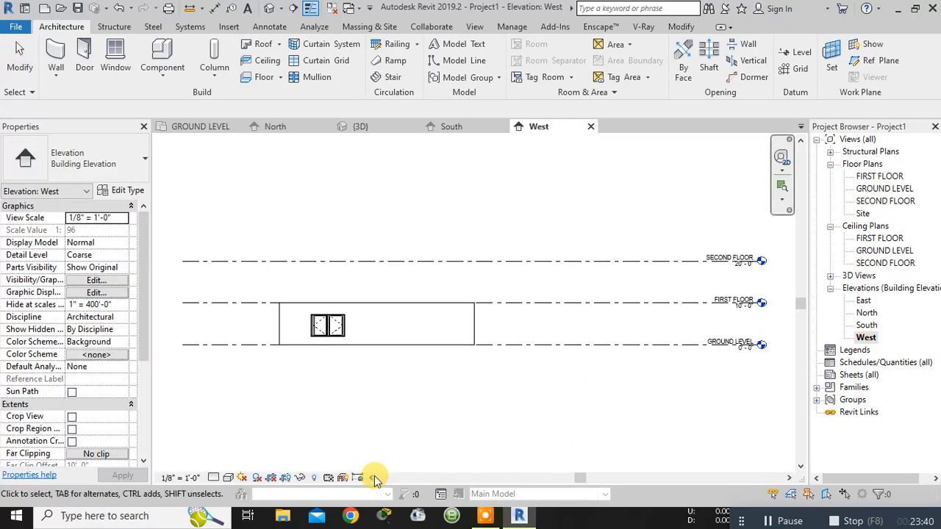
{"action": "left_click", "coordinate": [219, 478]}
{"action": "left_click", "coordinate": [228, 478]}
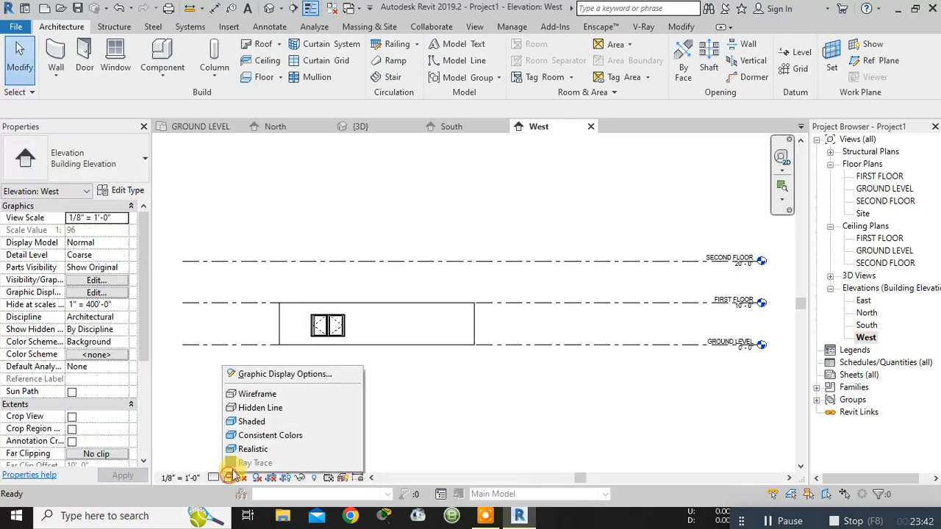
{"action": "left_click", "coordinate": [242, 450]}
- Open the East elevation and set its visual style to Realistic
{"action": "double_click", "coordinate": [863, 301]}
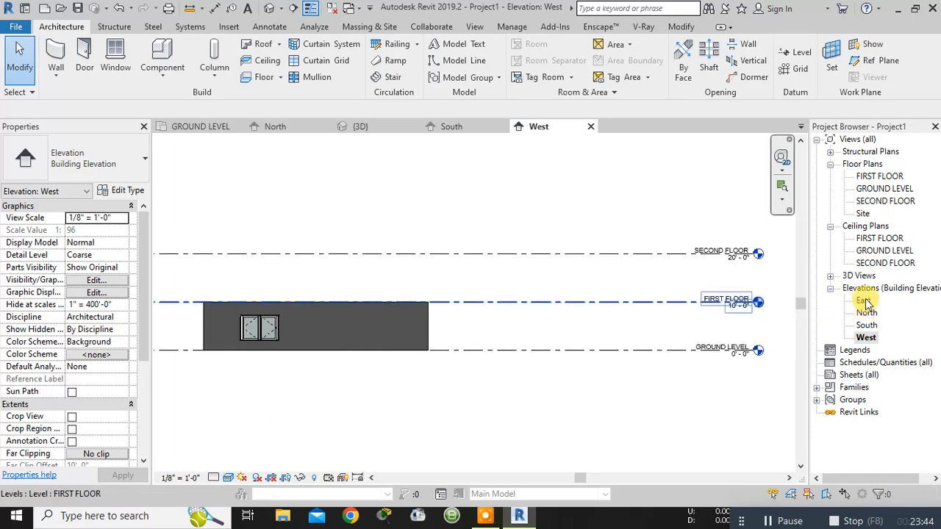
{"action": "left_click", "coordinate": [228, 478]}
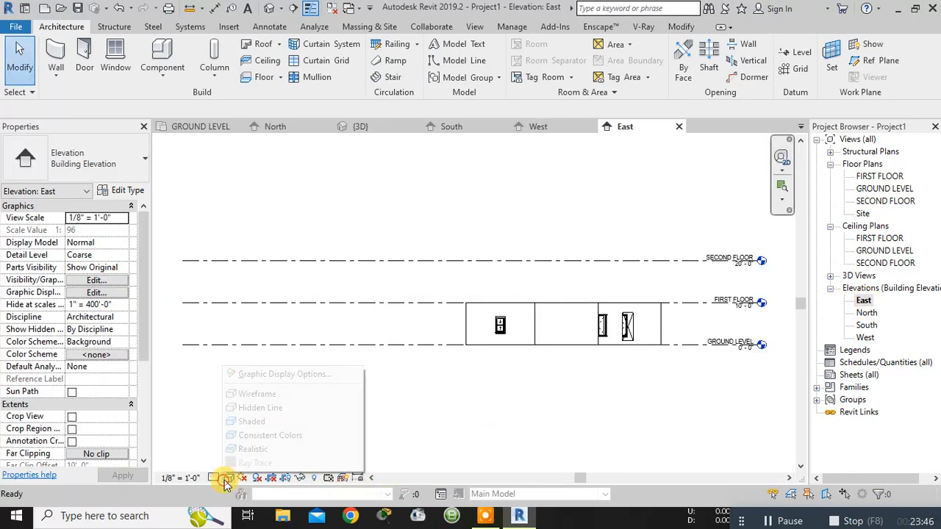
{"action": "left_click", "coordinate": [246, 450]}
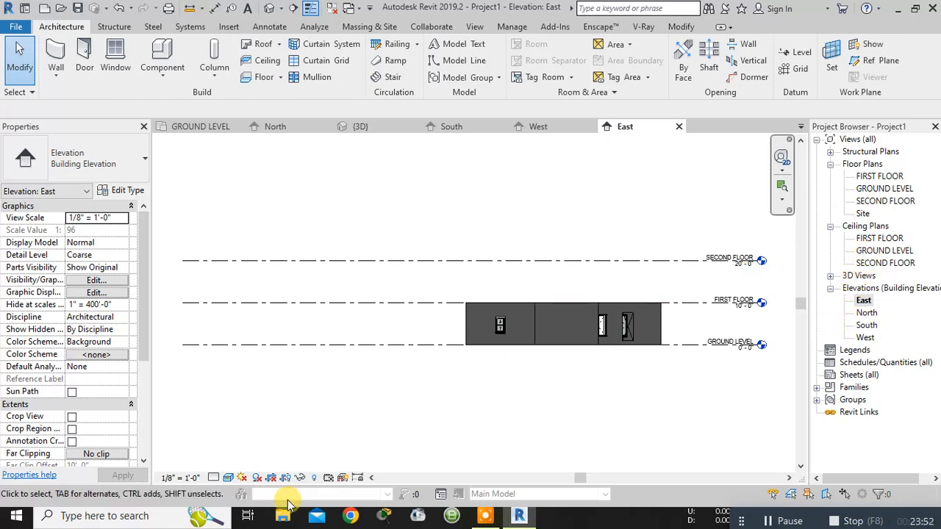
- Return to the 3D view and look closely at the double-hung window near the south wall's east end
{"action": "left_click", "coordinate": [358, 126]}
{"action": "middle_click_drag", "start_coordinate": [538, 391], "coordinate": [517, 386], "text": "shift"}
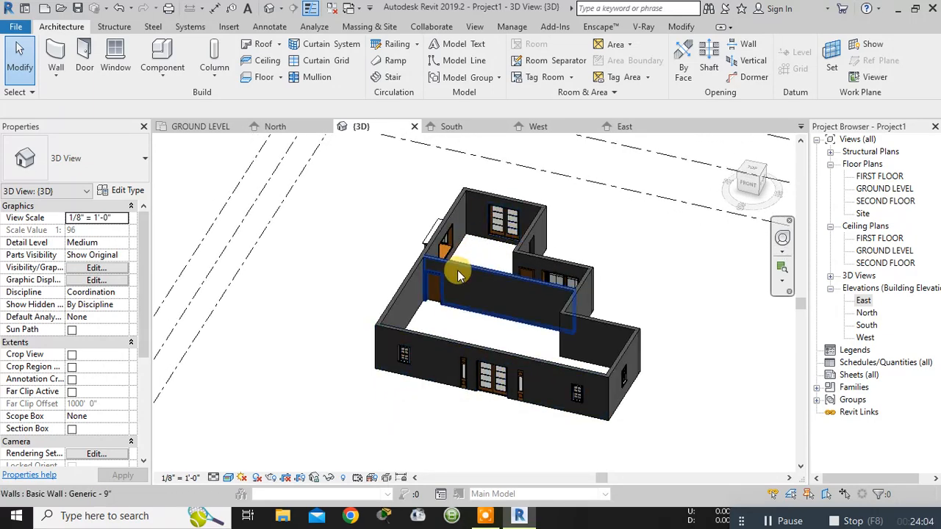
{"action": "mouse_move", "coordinate": [621, 395]}
{"action": "middle_mouse_down", "text": "shift"}
{"action": "mouse_move", "coordinate": [662, 409]}
{"action": "mouse_move", "coordinate": [620, 405]}
{"action": "middle_mouse_up", "text": "shift"}
{"action": "scroll", "coordinate": [609, 388], "scroll_direction": "up", "scroll_amount": 6}
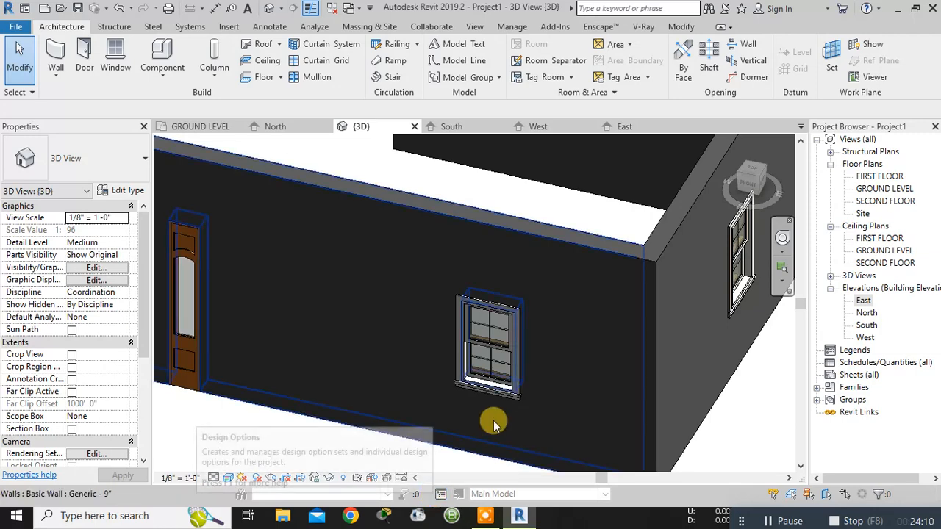
{"action": "left_click", "coordinate": [502, 362]}
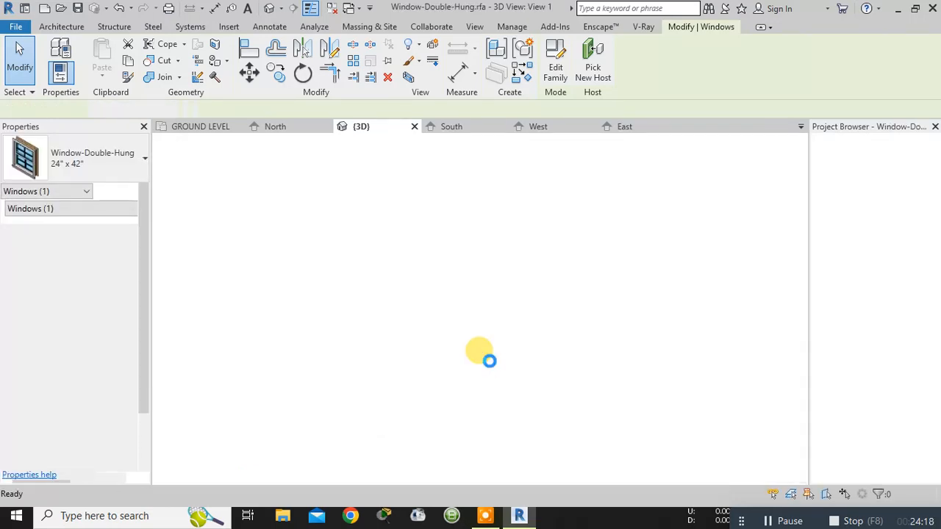
{"action": "scroll", "coordinate": [517, 344], "scroll_direction": "down", "scroll_amount": 4}
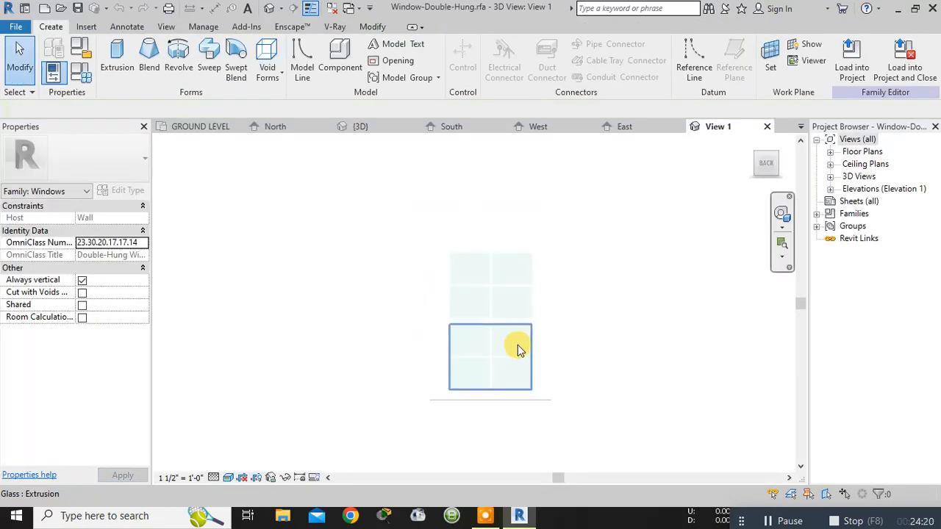
{"action": "left_click", "coordinate": [767, 126]}
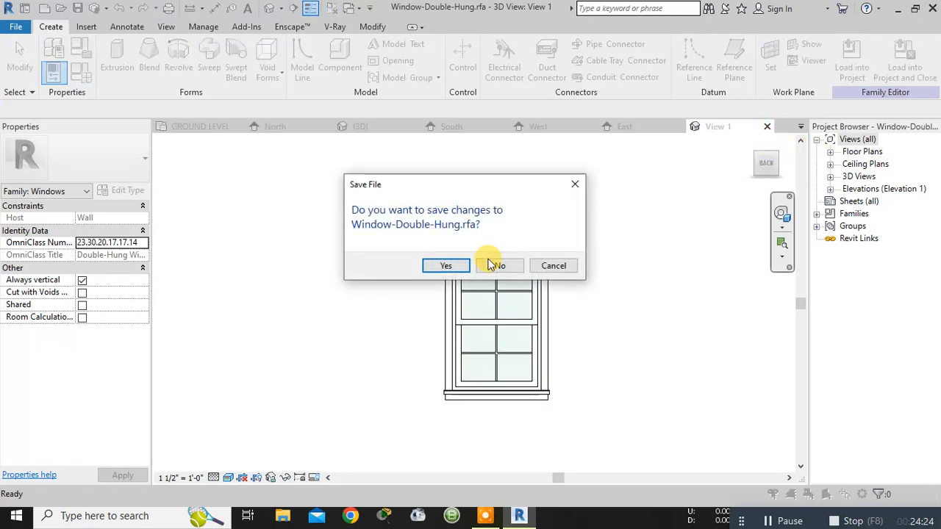
{"action": "left_click", "coordinate": [495, 267]}
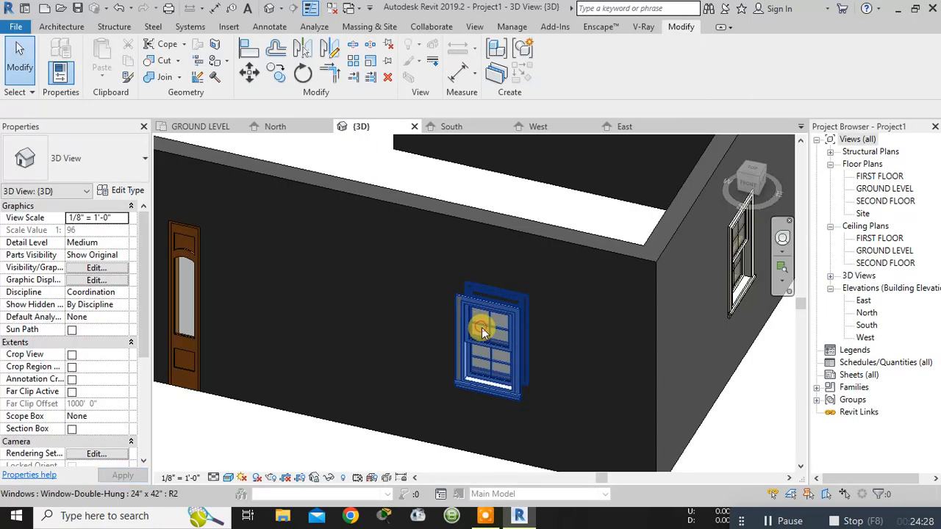
- Set the sill height of the double-hung window near the south wall's east end to 5' 0"
{"action": "left_click", "coordinate": [478, 328]}
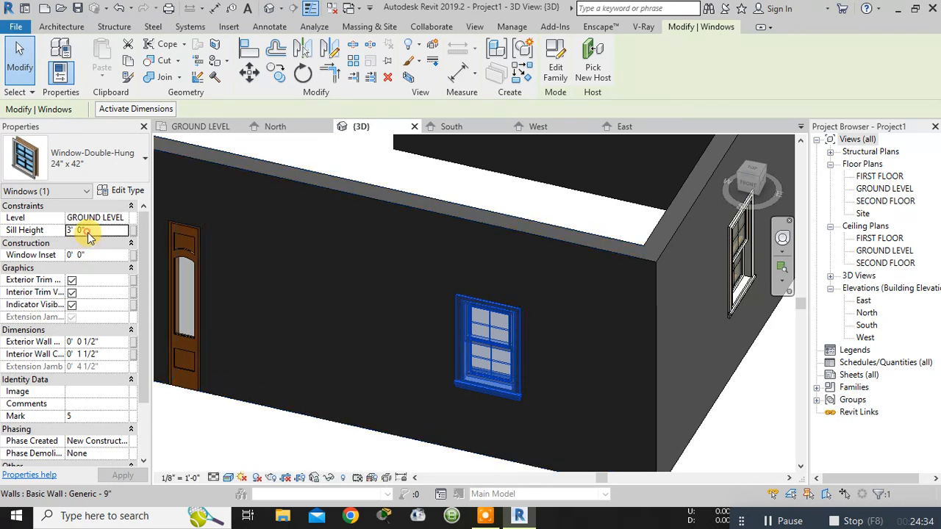
{"action": "left_click", "coordinate": [83, 231]}
{"action": "type", "text": "5"}
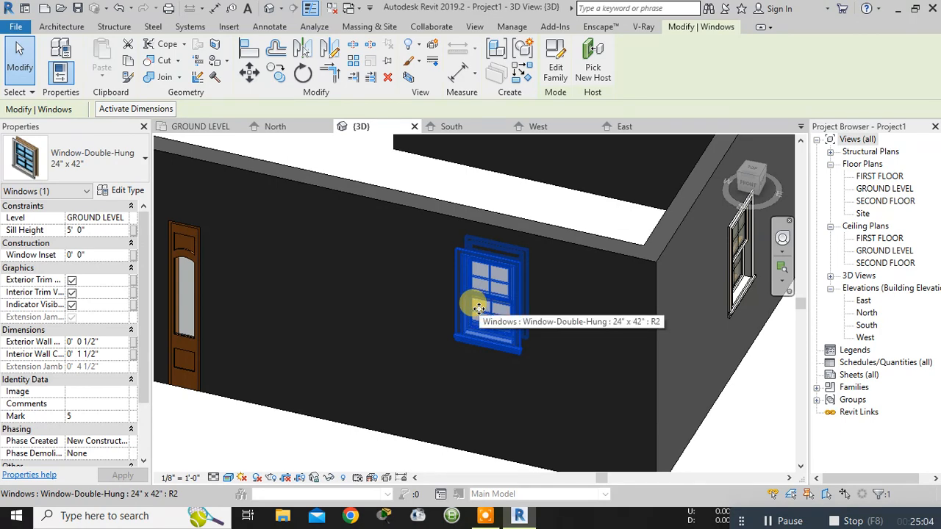
{"action": "scroll", "coordinate": [556, 279], "scroll_direction": "down", "scroll_amount": 4}
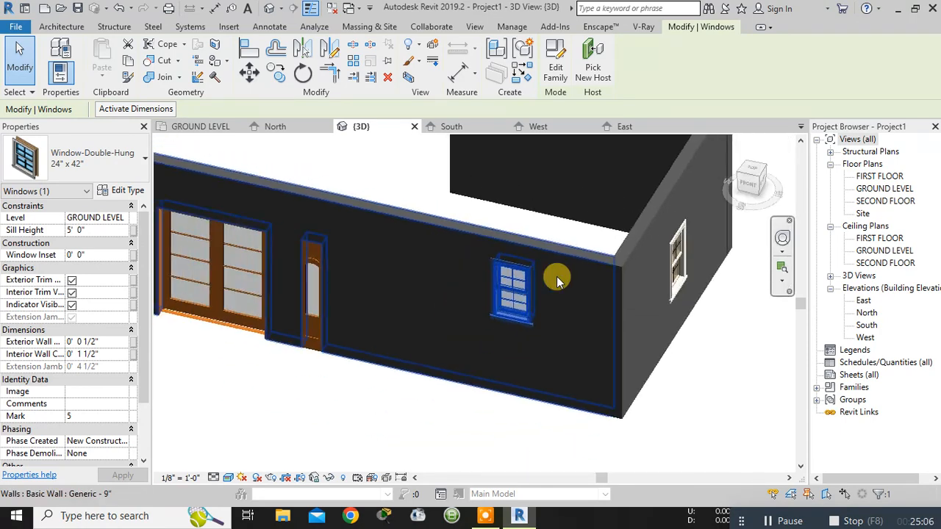